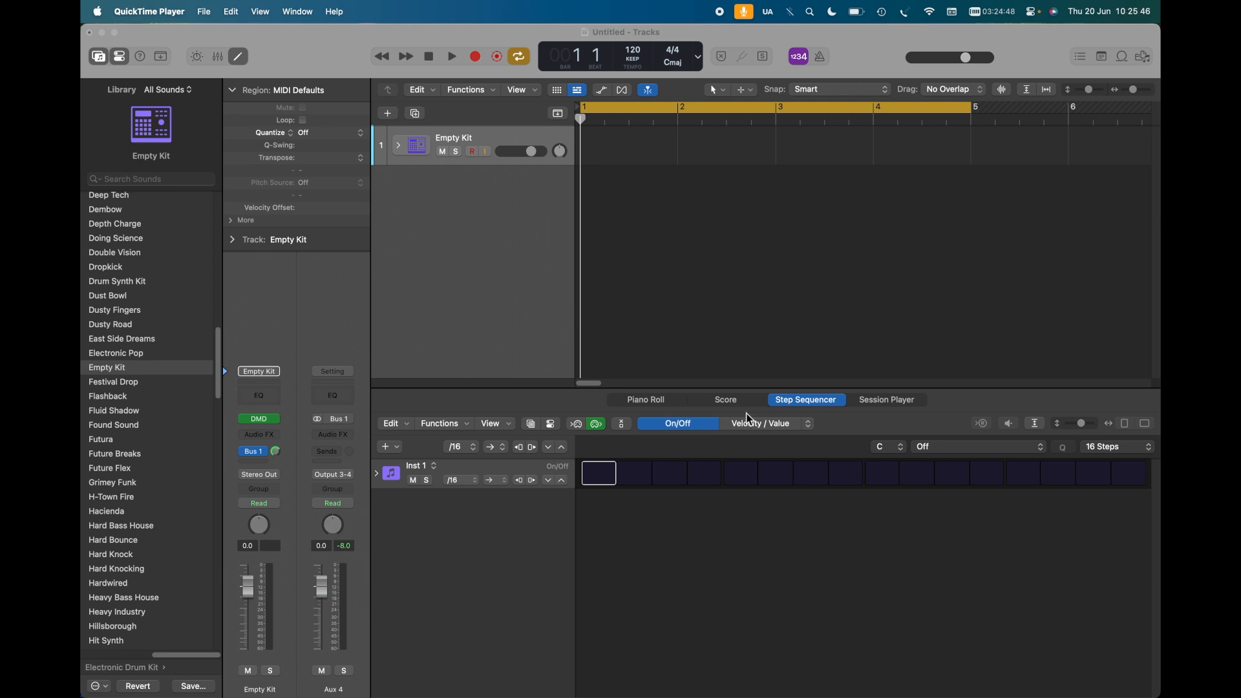
Step: Set the project tempo to 97 and open the Empty Kit track's Drum Machine Designer
{"action": "left_click_drag", "start_coordinate": [643, 51], "coordinate": [646, 106]}
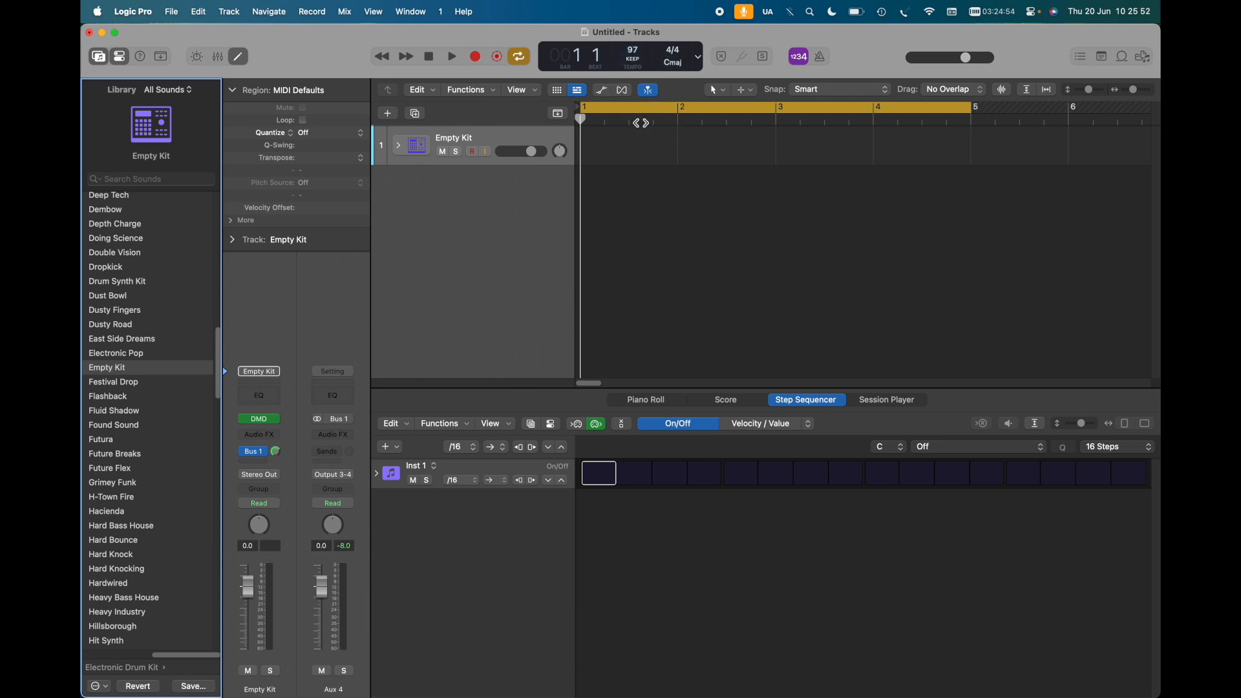
{"action": "left_click", "coordinate": [259, 420]}
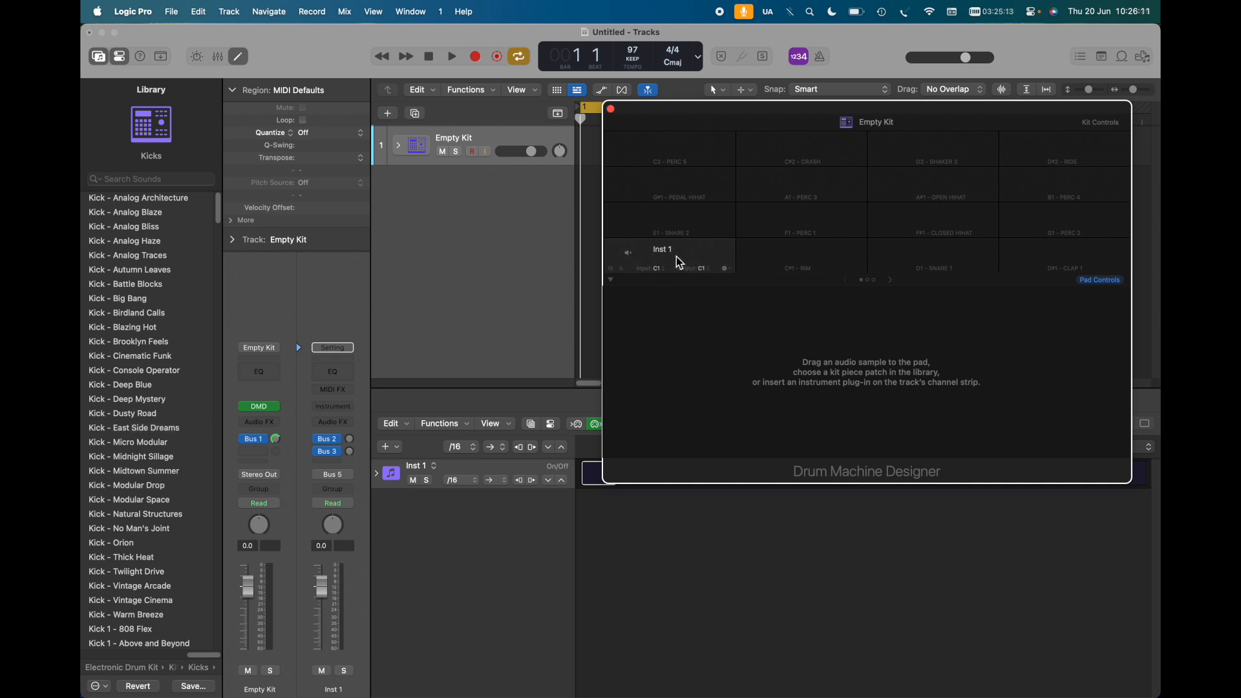
Step: Load a mono Drum Synth with the Heavy Kick sound on the Kick 1 pad and audition it
{"action": "left_click", "coordinate": [347, 409]}
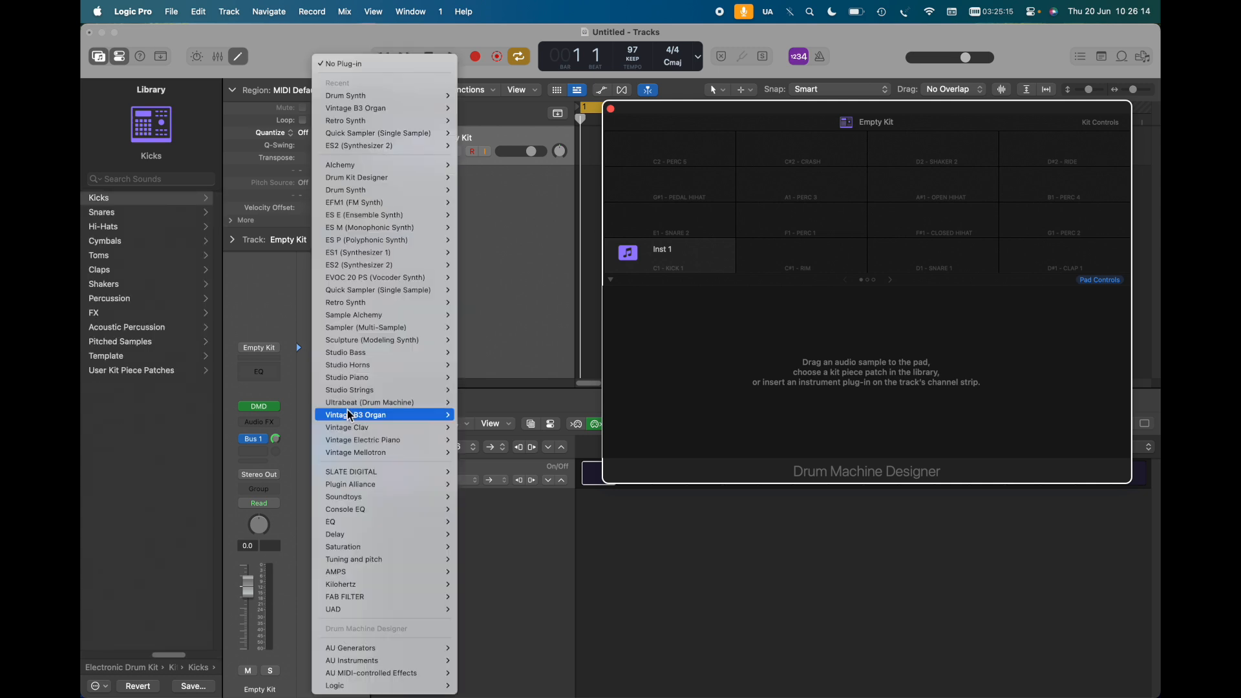
{"action": "mouse_move", "coordinate": [387, 190]}
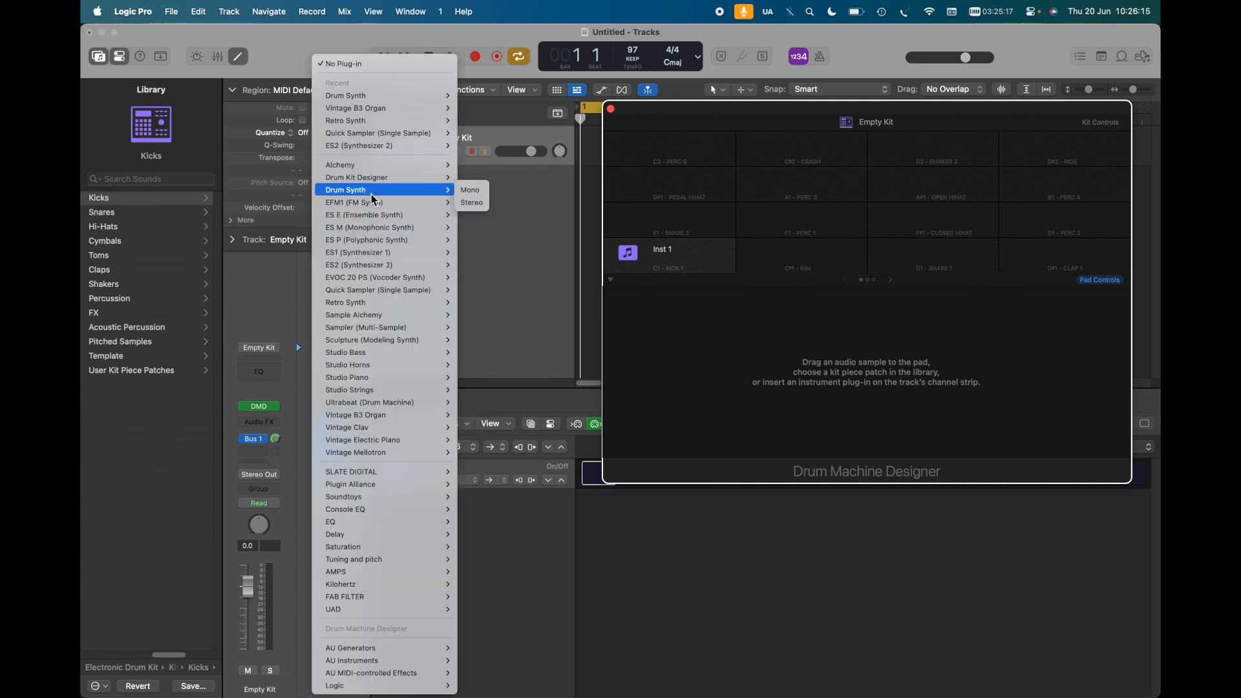
{"action": "left_click", "coordinate": [464, 190]}
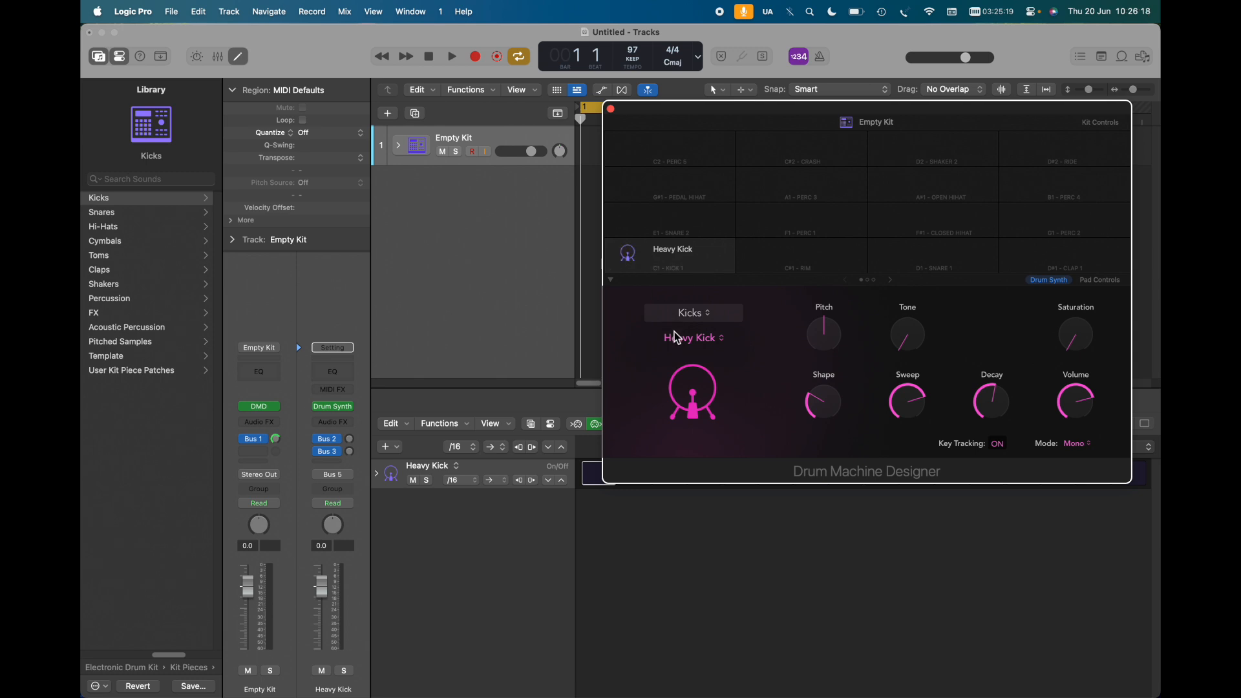
{"action": "left_click", "coordinate": [690, 389]}
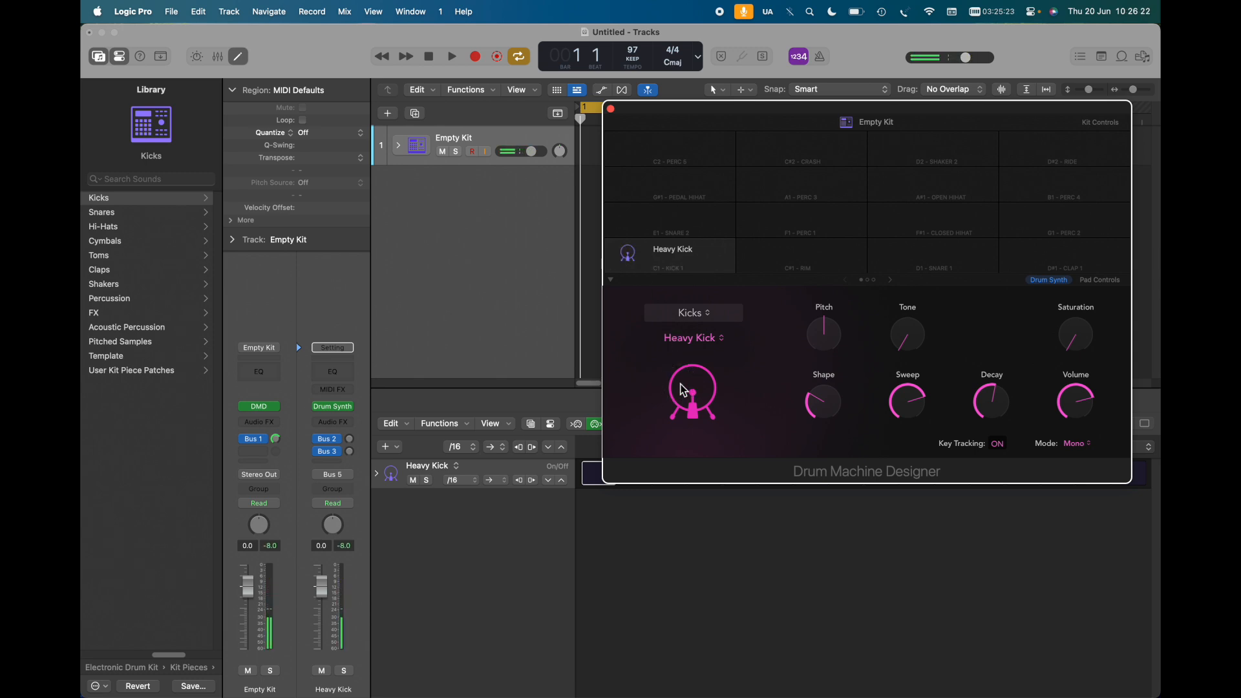
Step: Compare Rim - Big Bump with Rim - Bright Bass House on the rim pad, and keep Rim - Big Bump
{"action": "left_click", "coordinate": [802, 255]}
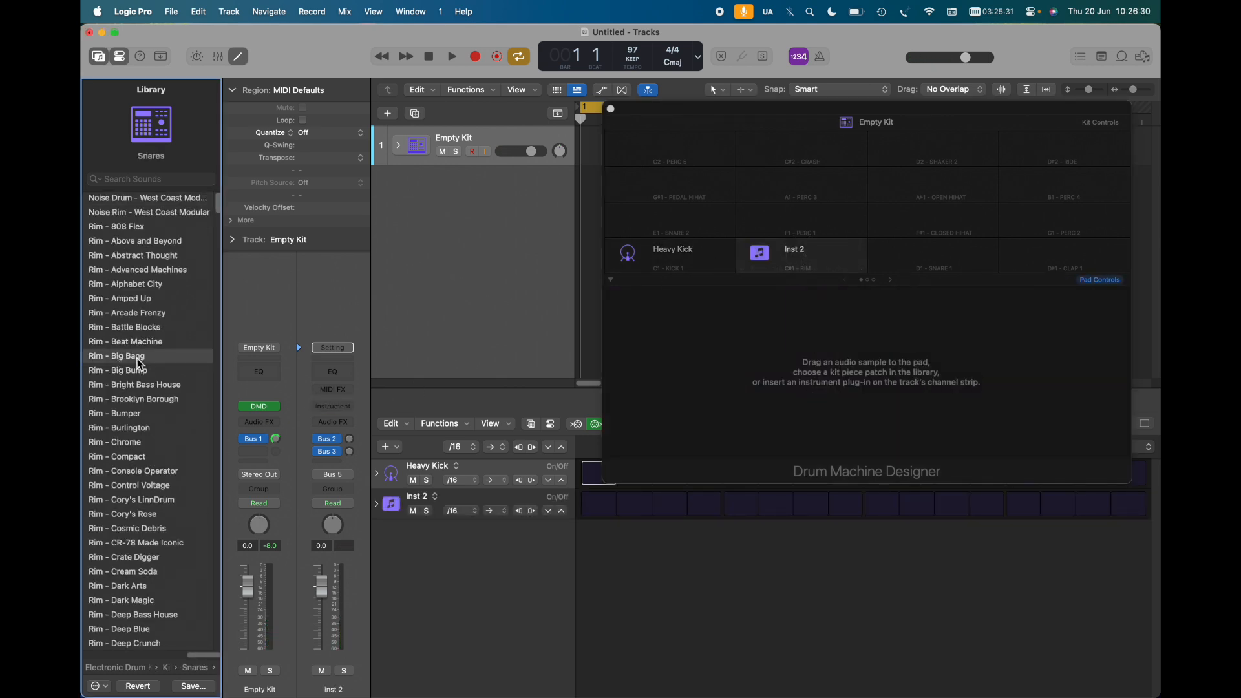
{"action": "left_click", "coordinate": [135, 370]}
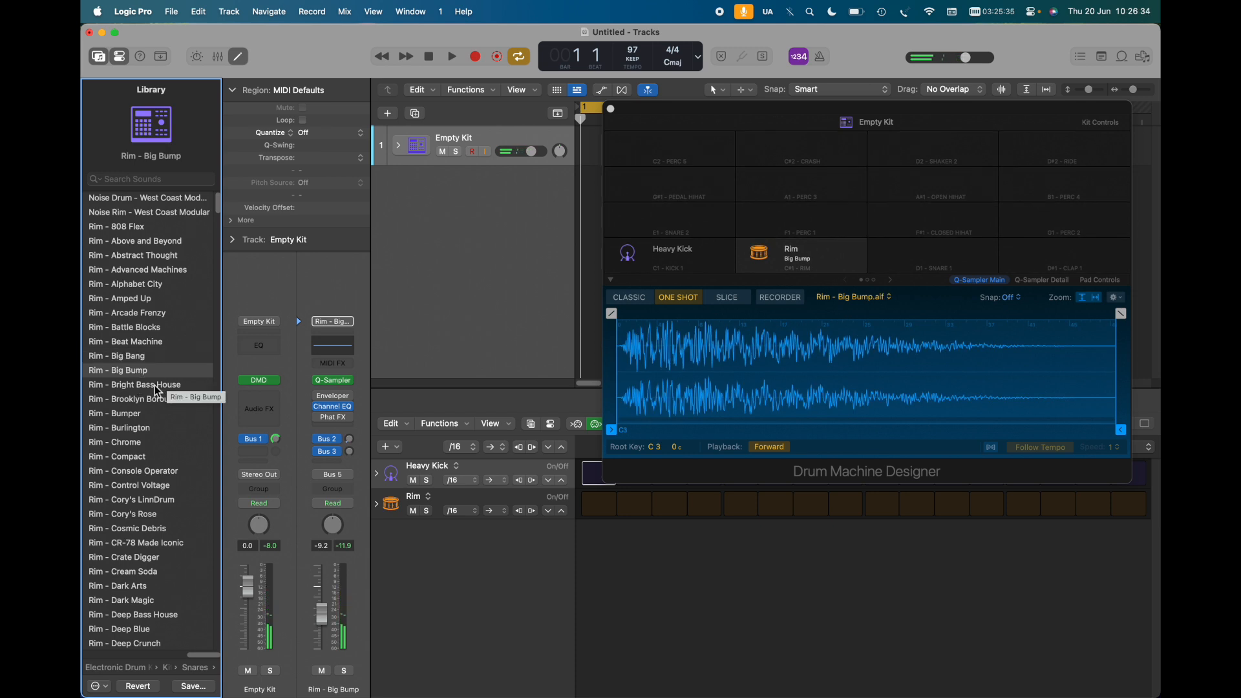
{"action": "left_click", "coordinate": [154, 386]}
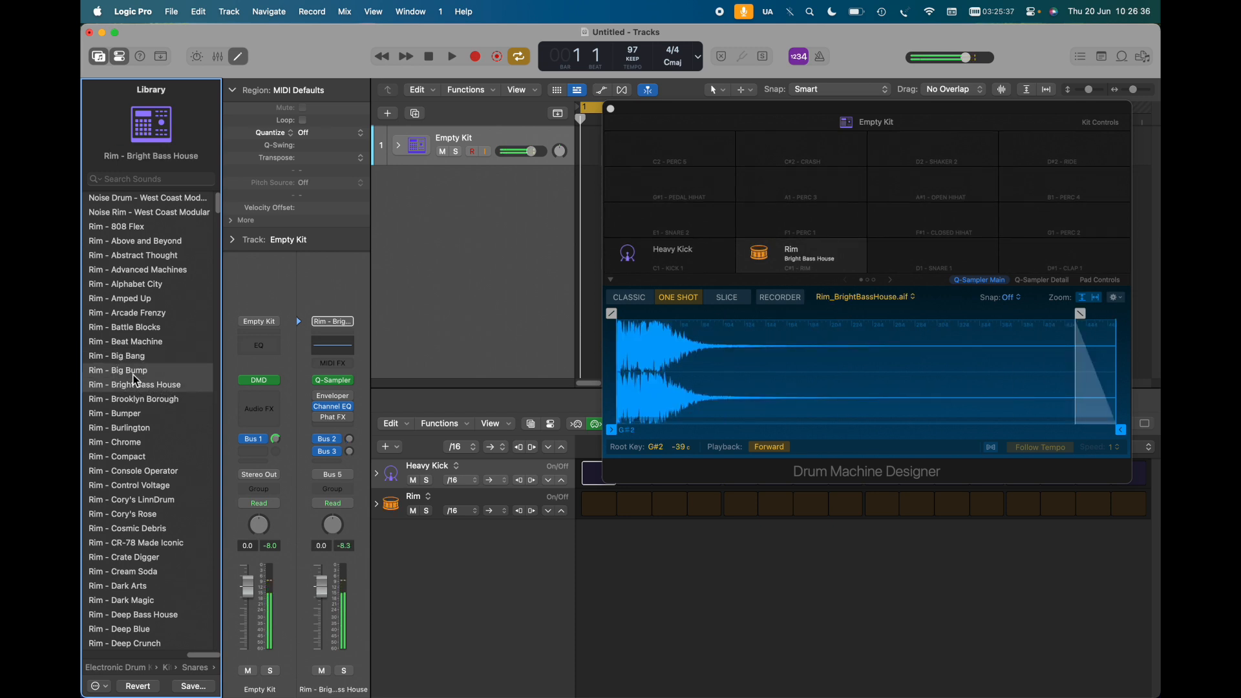
{"action": "left_click", "coordinate": [134, 375]}
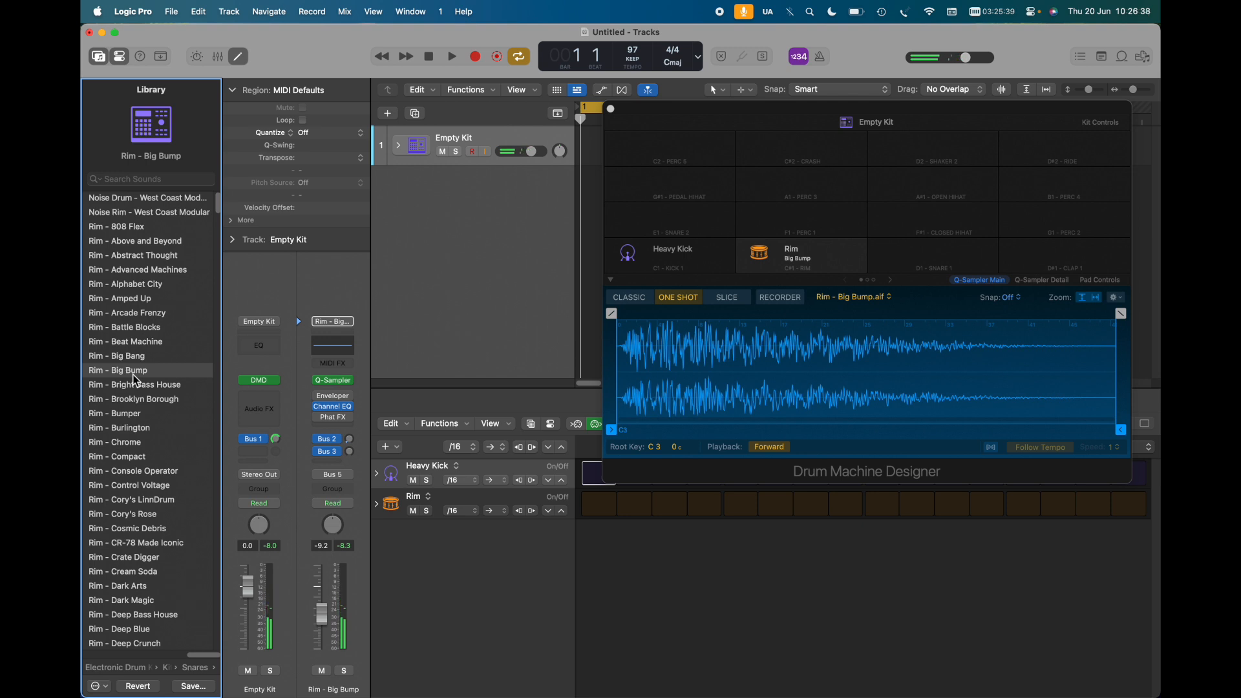
Step: Load a mono Drum Synth on the Snare 1 pad, choose Snappy Snare from Snares and Claps, and audition it
{"action": "left_click", "coordinate": [933, 257]}
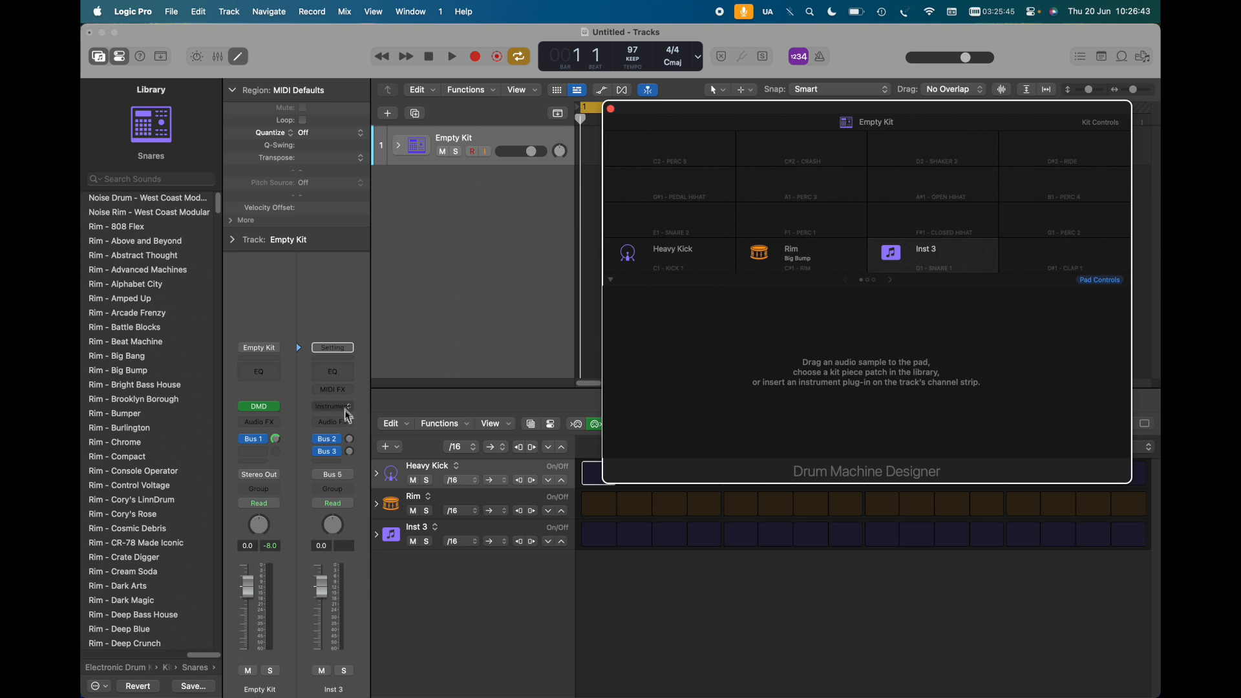
{"action": "left_click", "coordinate": [345, 409]}
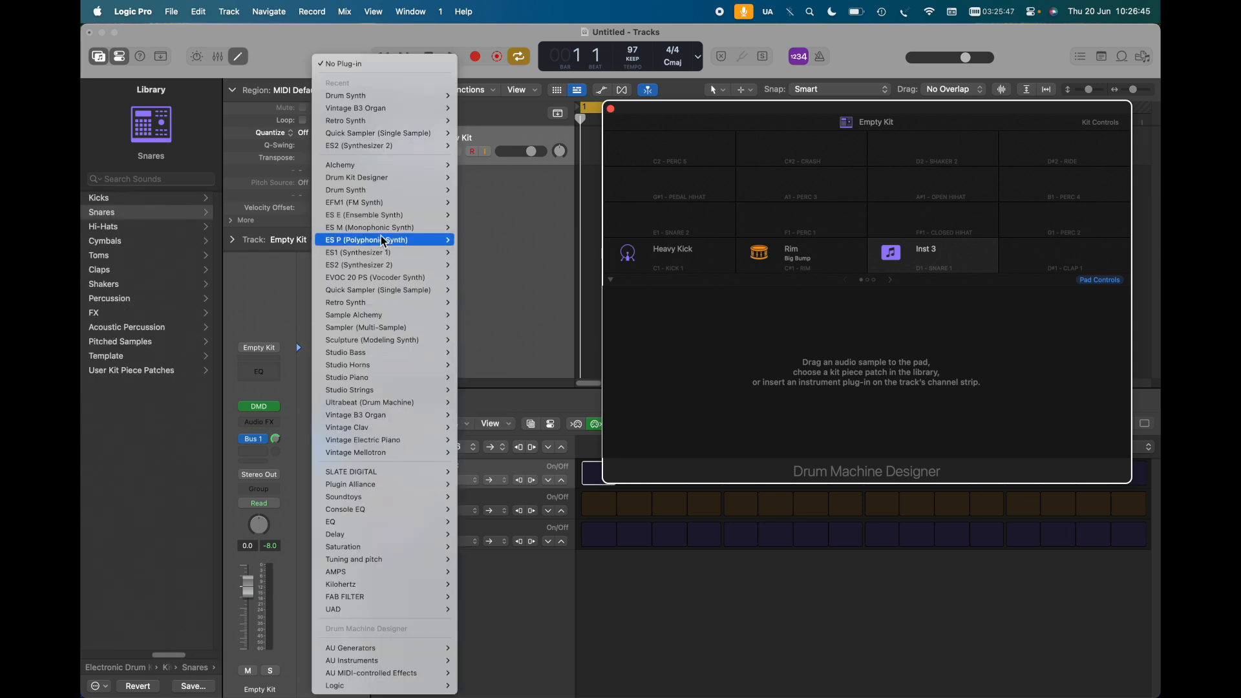
{"action": "mouse_move", "coordinate": [428, 192]}
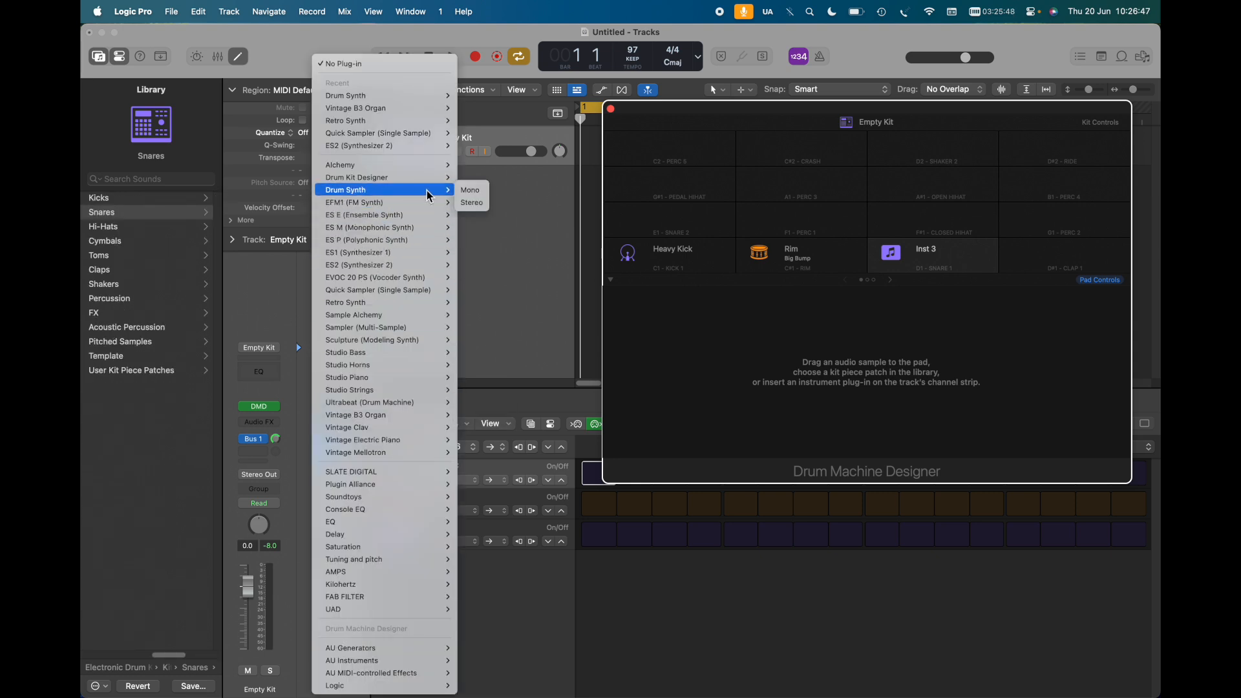
{"action": "left_click", "coordinate": [471, 192]}
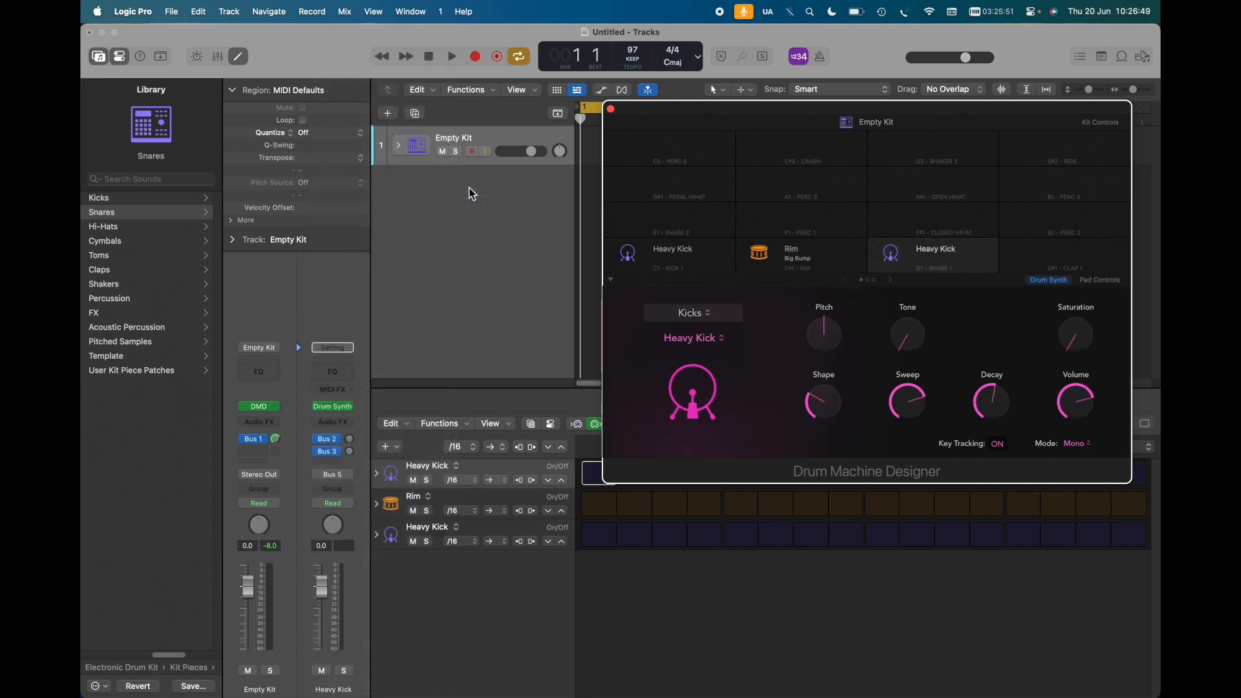
{"action": "left_click", "coordinate": [714, 315]}
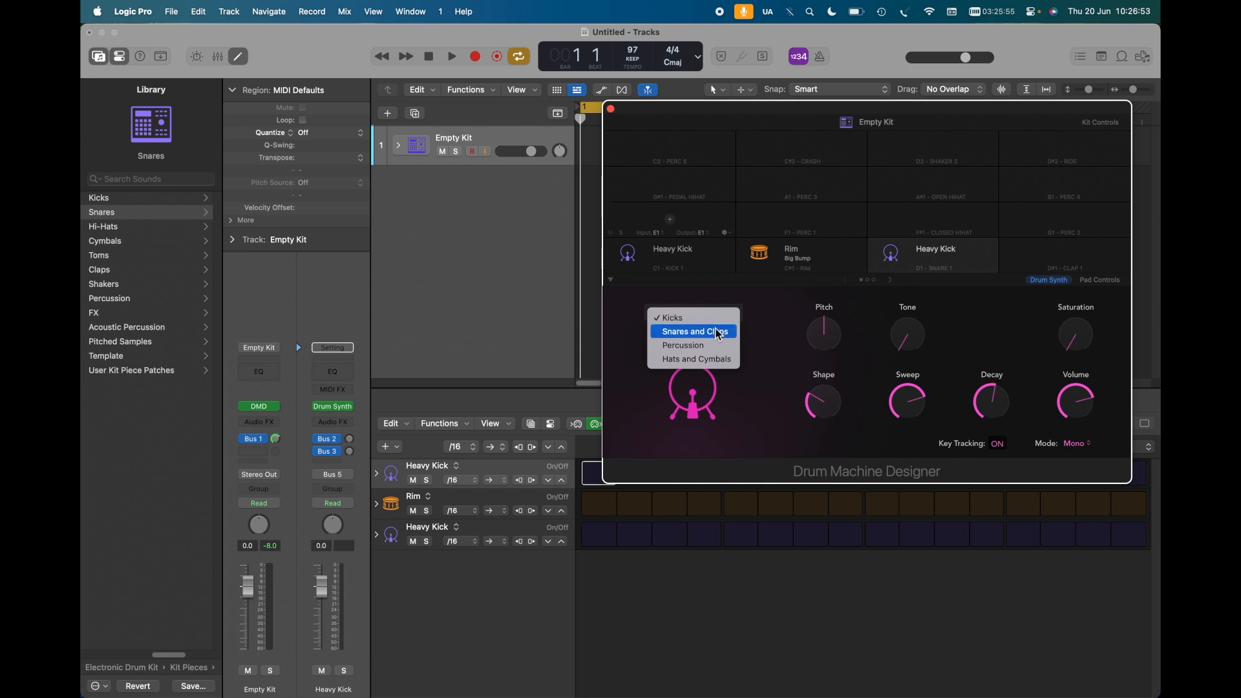
{"action": "left_click", "coordinate": [719, 334]}
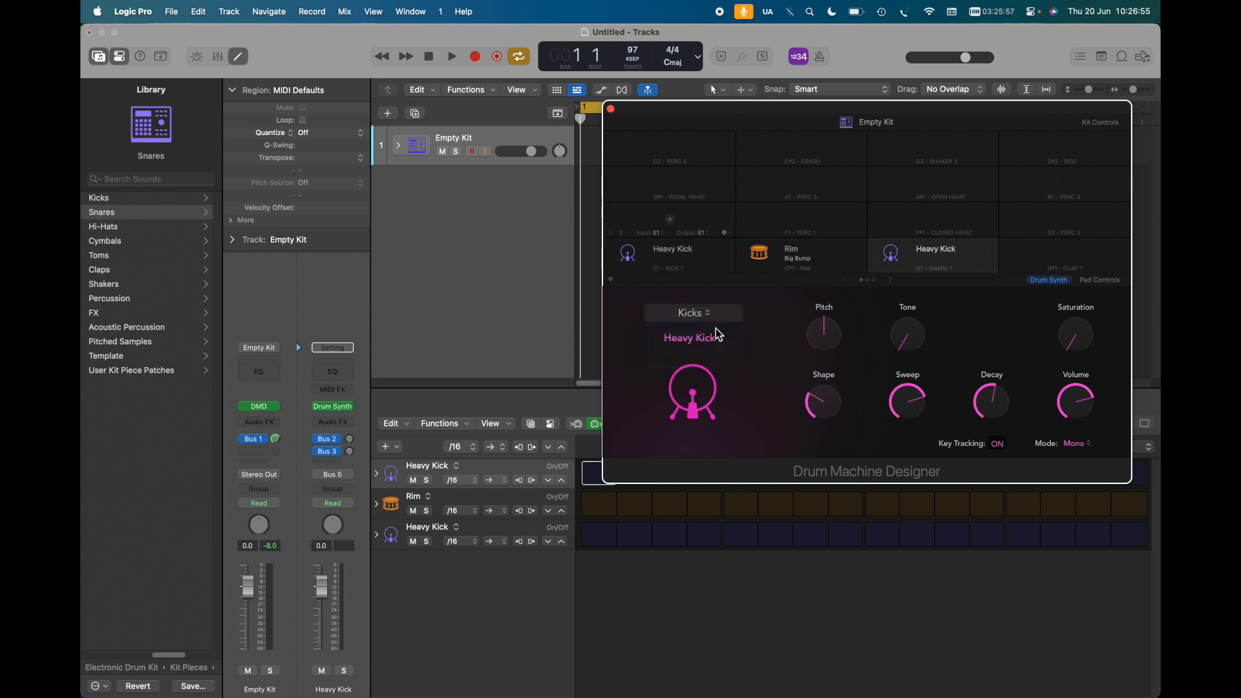
{"action": "left_click", "coordinate": [727, 346]}
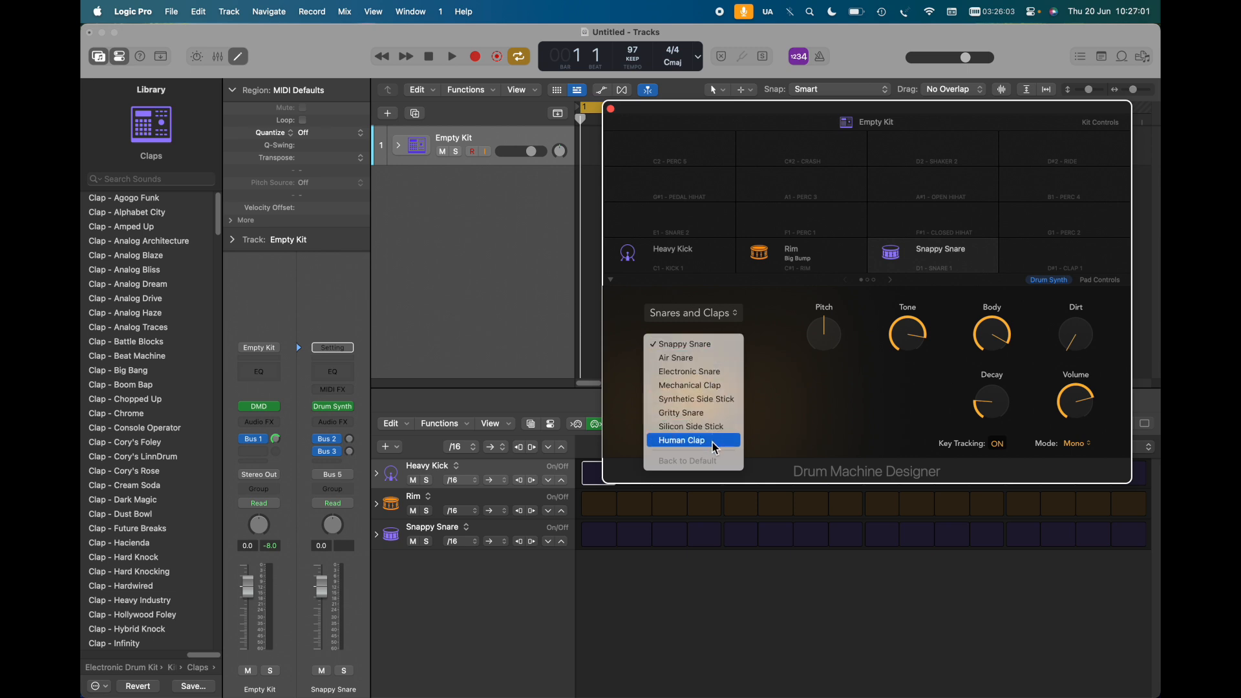
{"action": "left_click", "coordinate": [725, 344]}
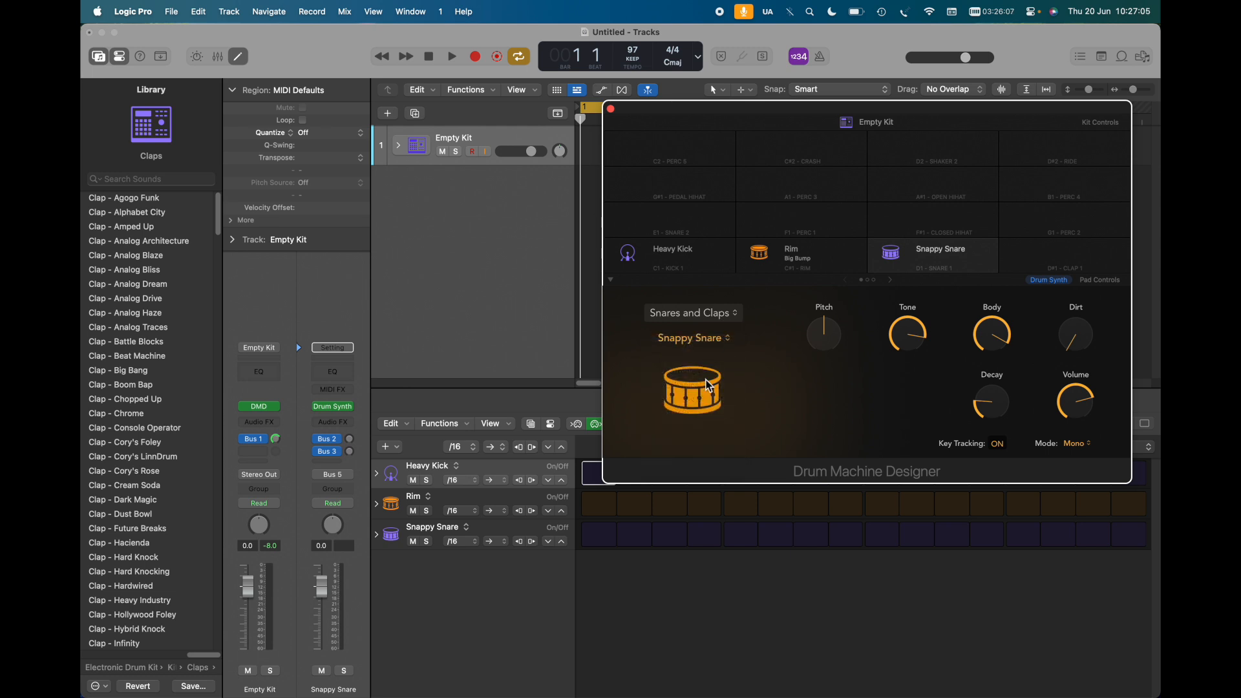
{"action": "left_click", "coordinate": [708, 385]}
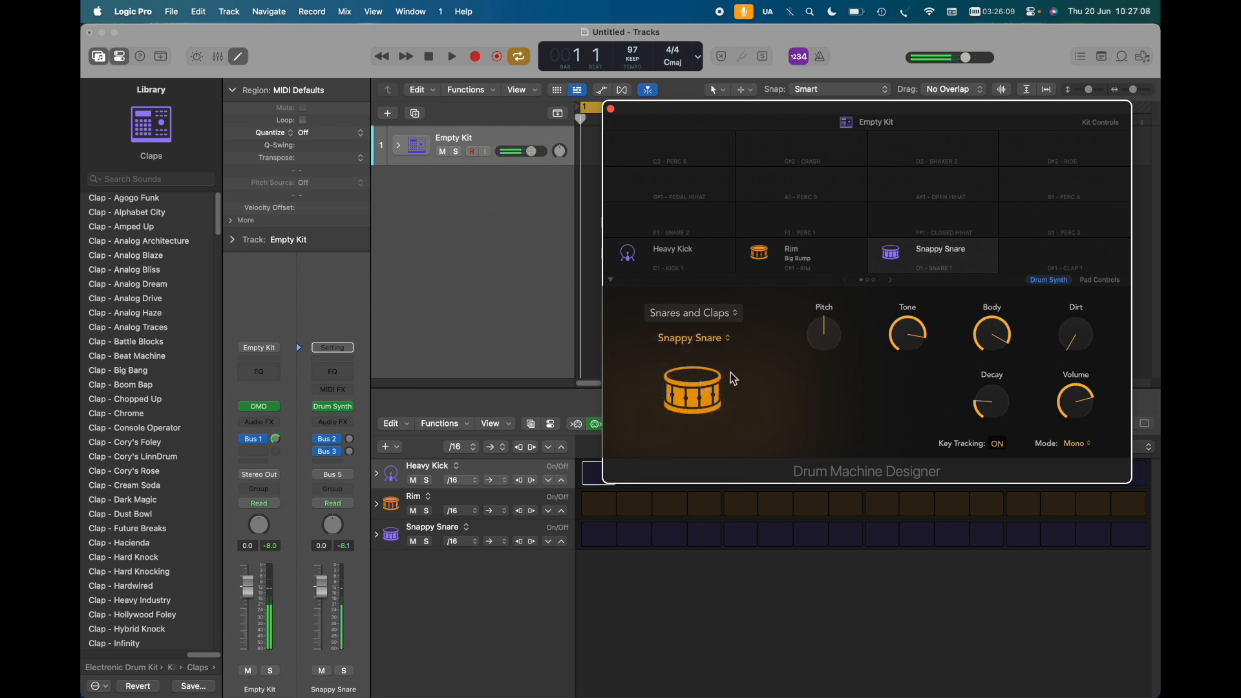
Step: Load a mono Drum Synth on the Clap 1 pad and choose Human Clap from Snares and Claps
{"action": "mouse_move", "coordinate": [1070, 259]}
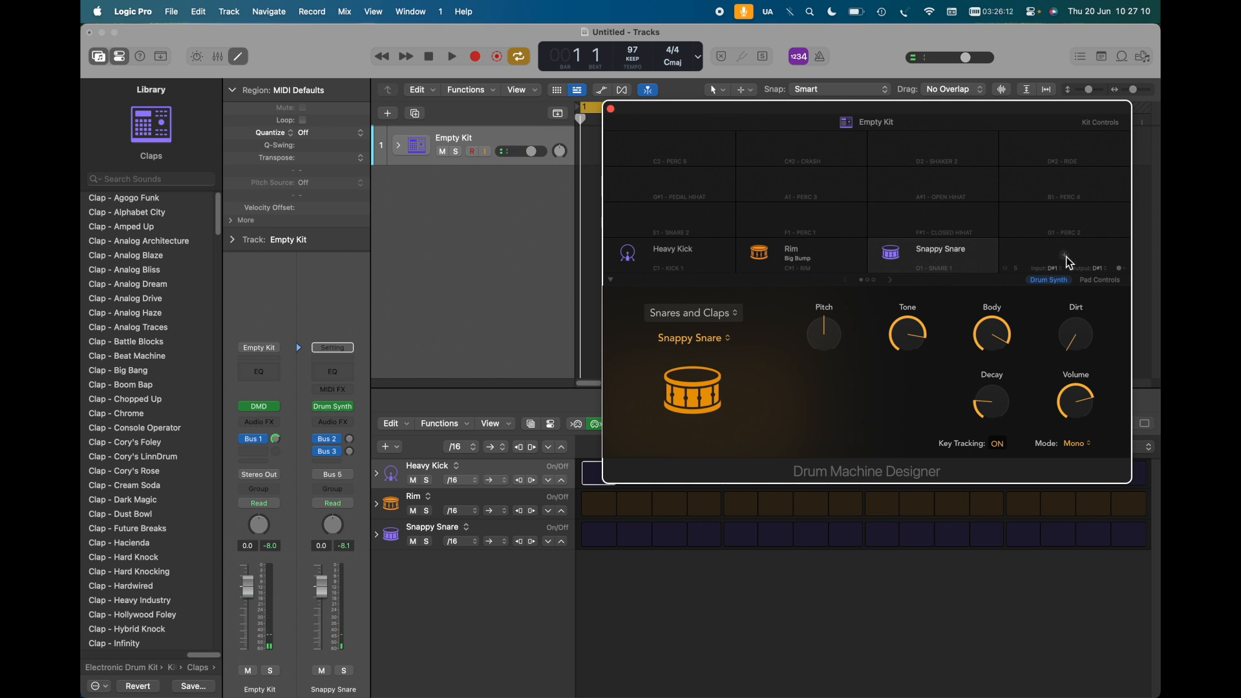
{"action": "left_click", "coordinate": [1067, 258]}
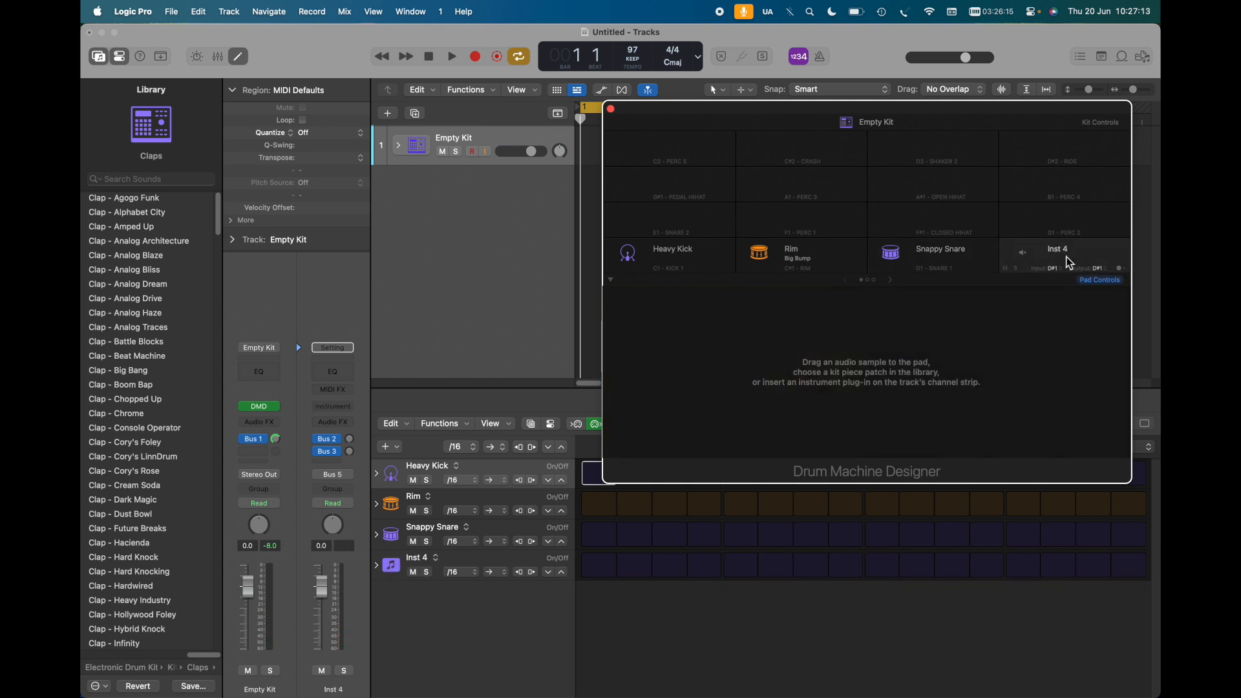
{"action": "left_click", "coordinate": [353, 413]}
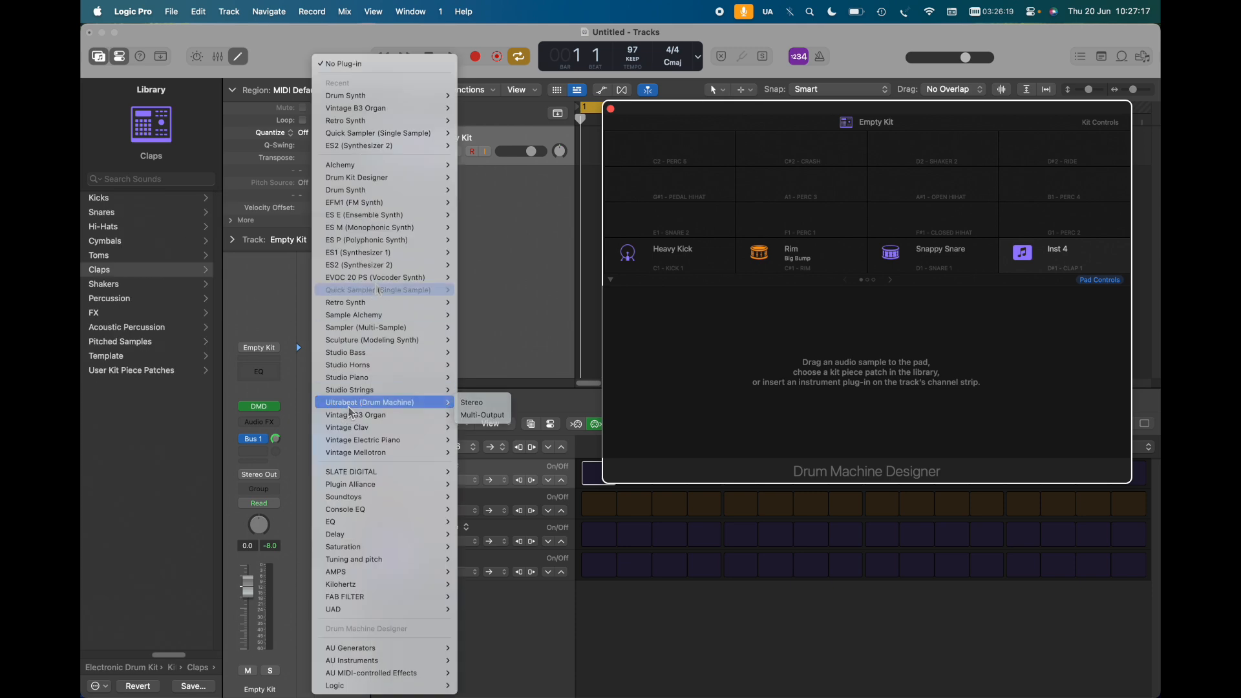
{"action": "mouse_move", "coordinate": [446, 190]}
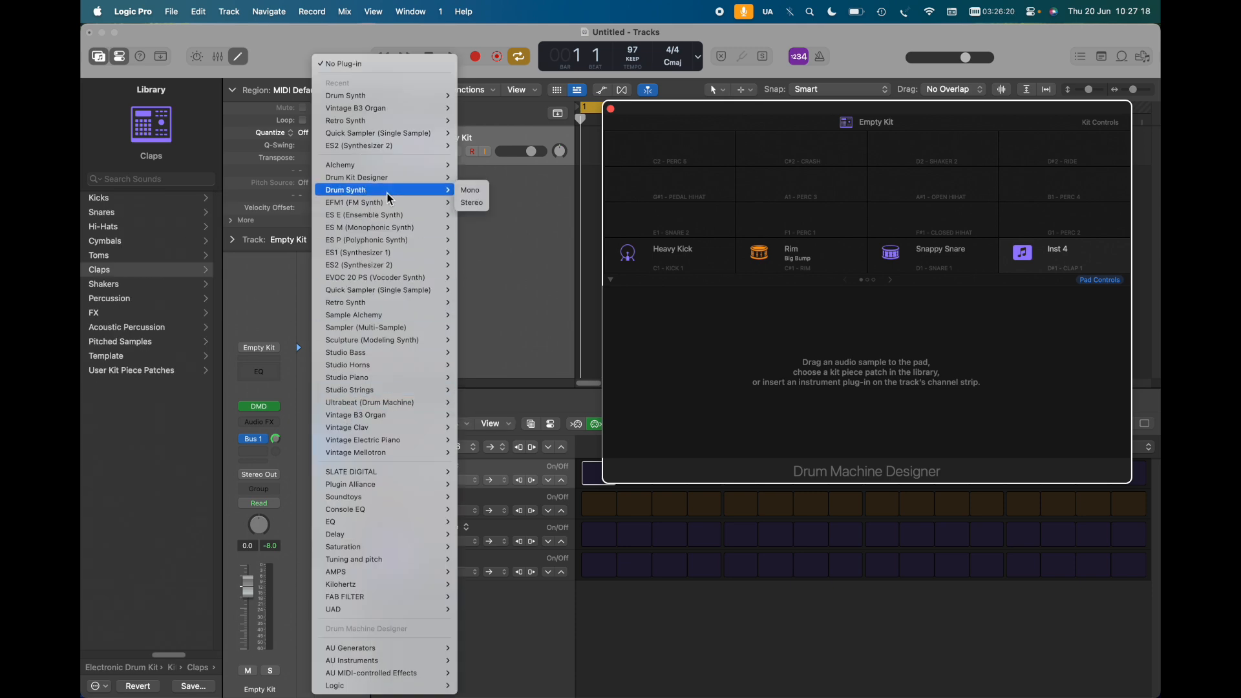
{"action": "left_click", "coordinate": [470, 190]}
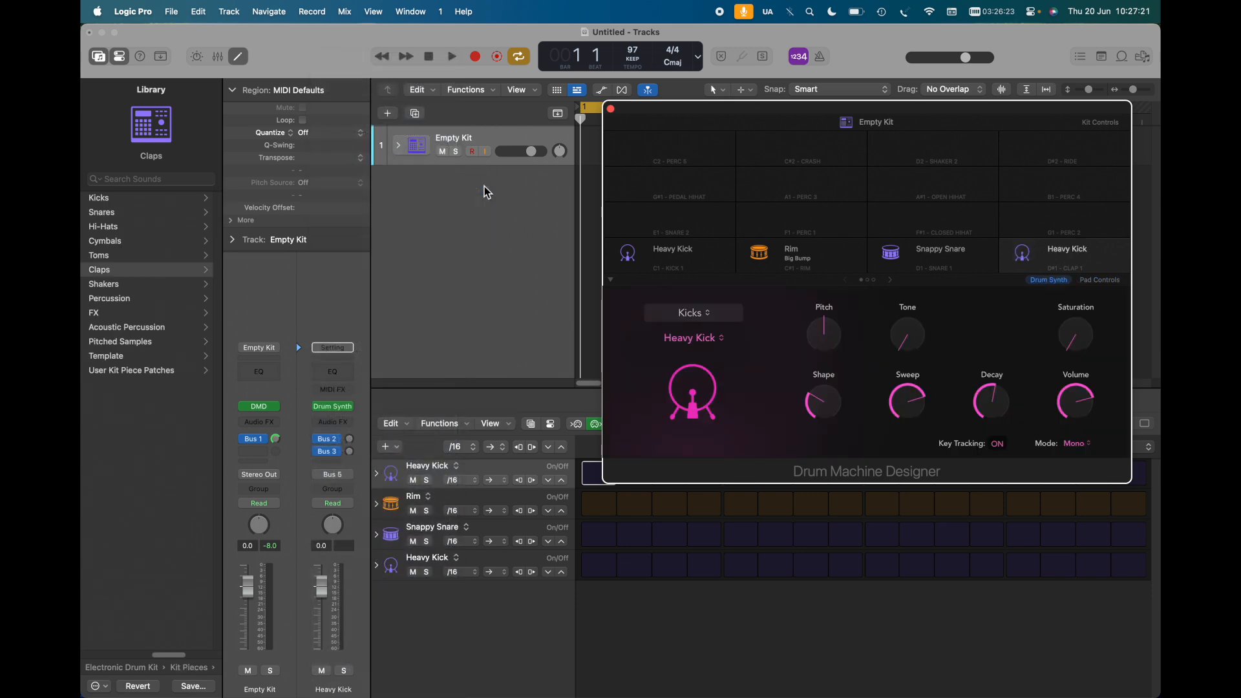
{"action": "left_click", "coordinate": [710, 315]}
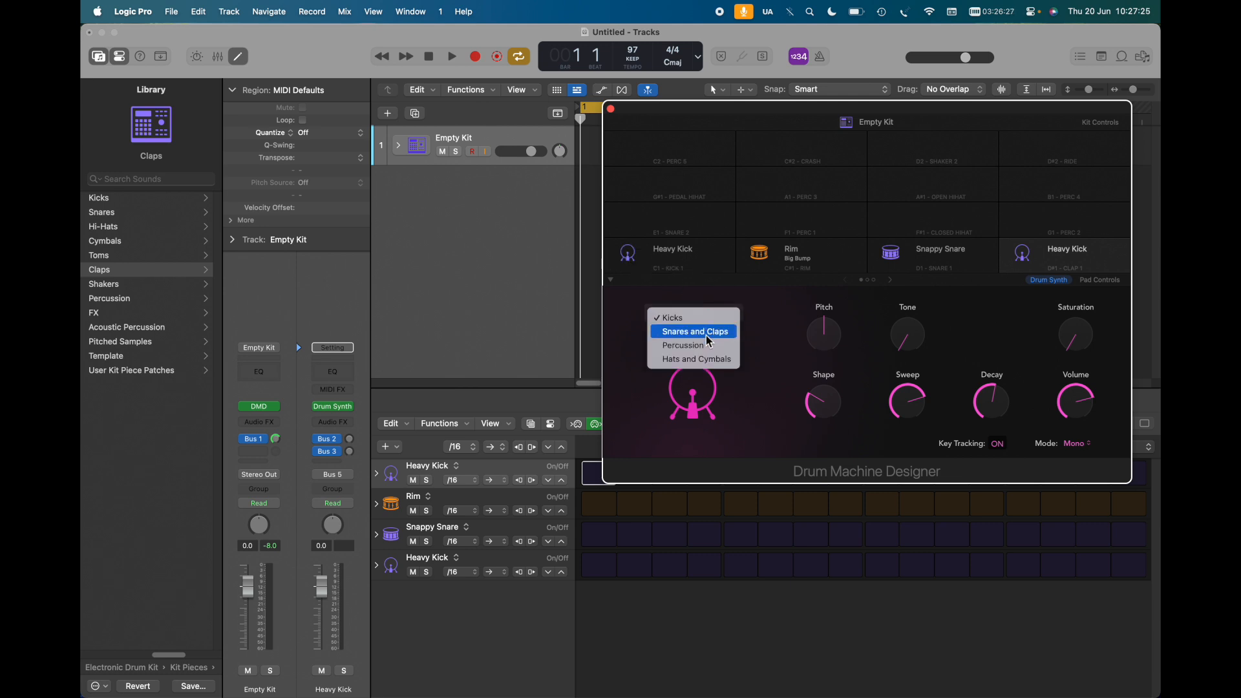
{"action": "left_click", "coordinate": [706, 333]}
{"action": "left_click", "coordinate": [727, 342]}
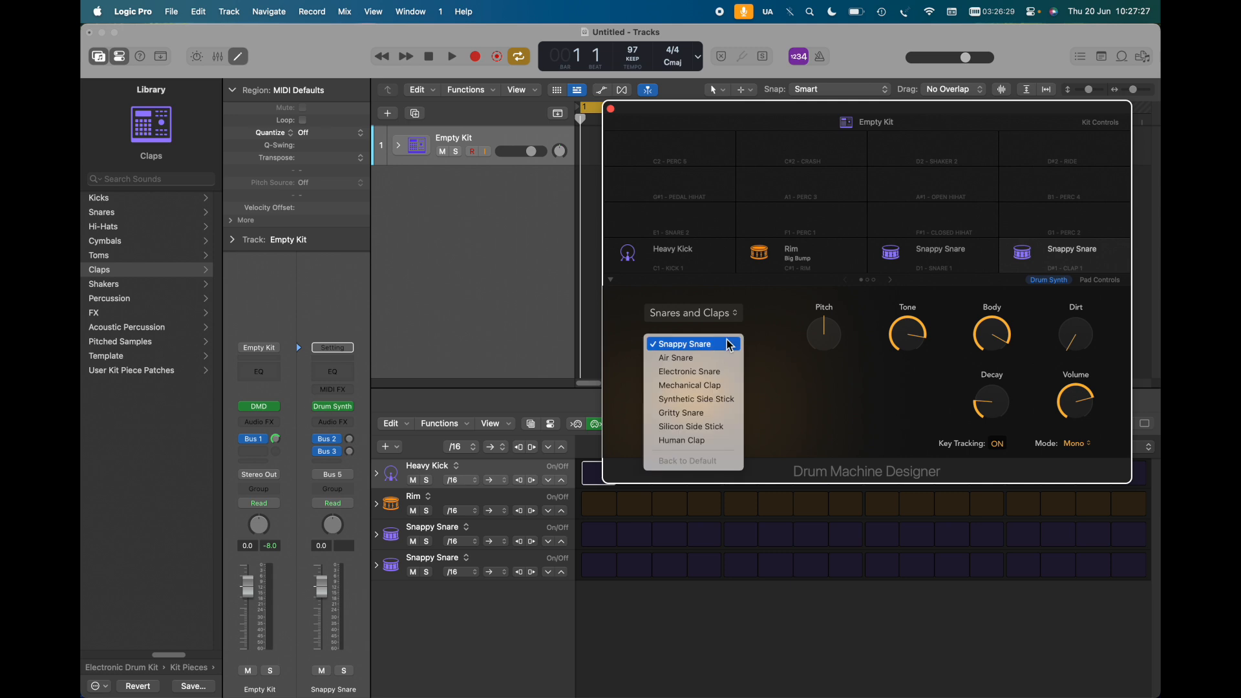
{"action": "left_click", "coordinate": [721, 446]}
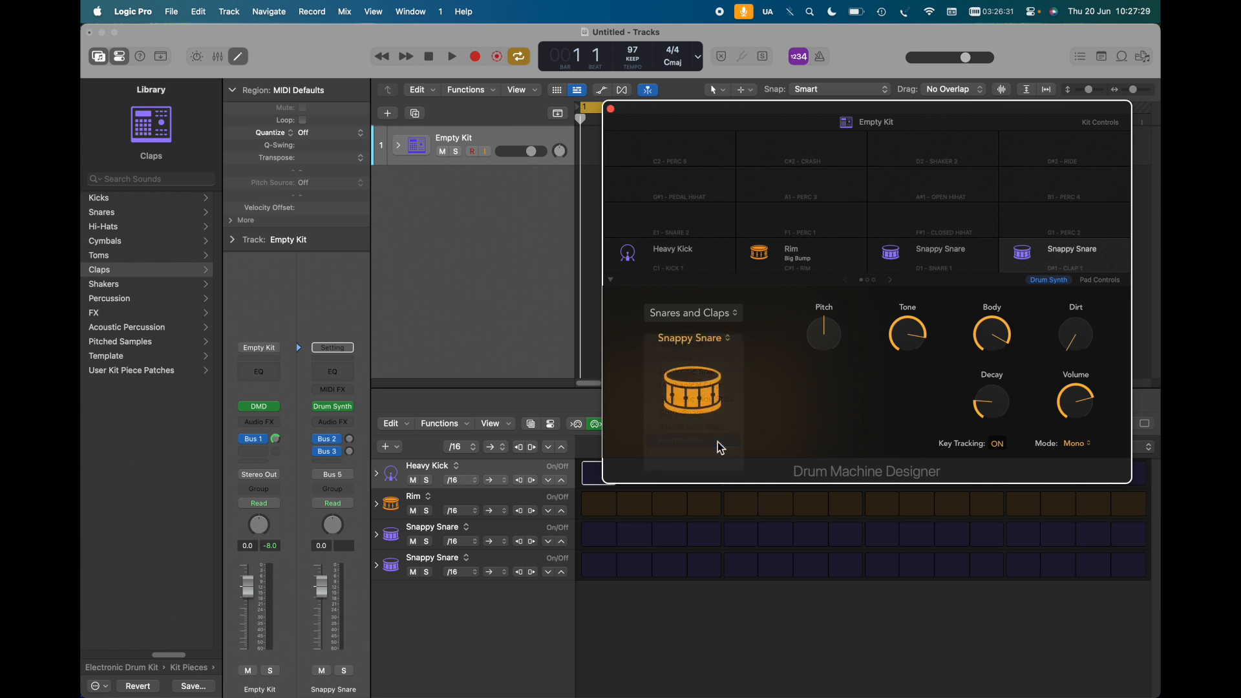
Step: Place SD_ClHat_Hazy.wav from the Closed hats sample folder on the closed hi-hat pad and audition it
{"action": "left_click_drag", "start_coordinate": [1120, 96], "coordinate": [759, 37]}
{"action": "left_click", "coordinate": [1141, 61]}
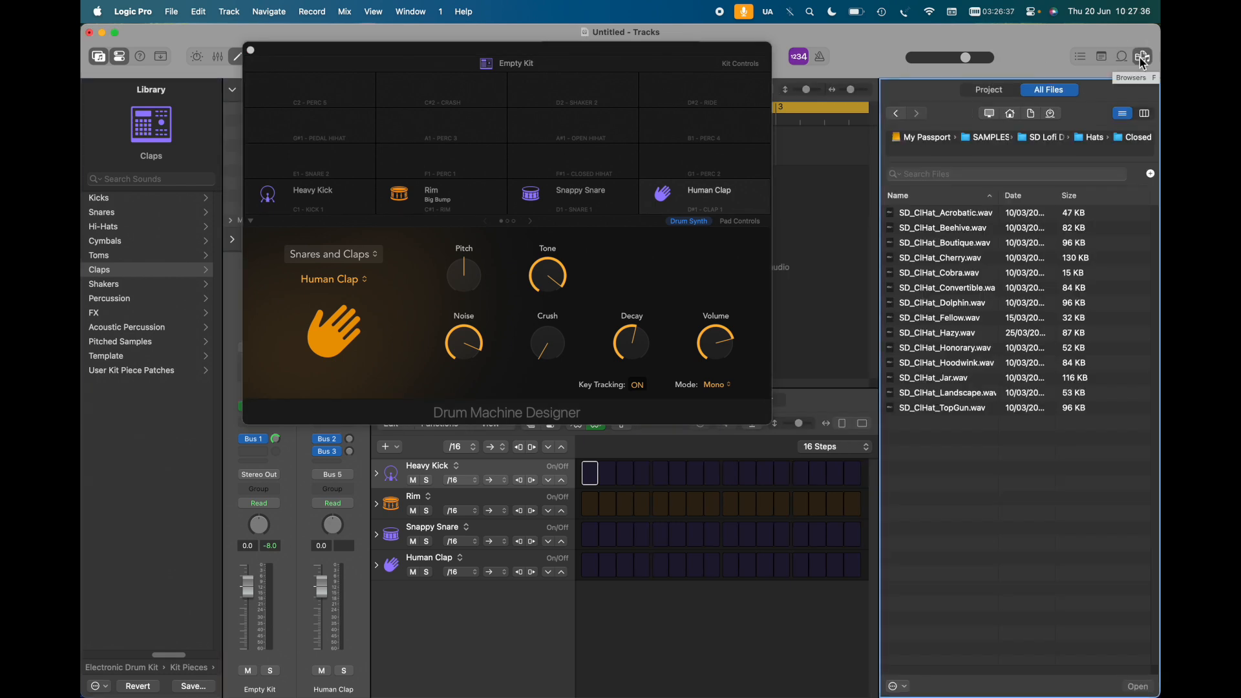
{"action": "left_click", "coordinate": [934, 333]}
{"action": "left_click_drag", "start_coordinate": [936, 339], "coordinate": [571, 177]}
{"action": "left_click", "coordinate": [530, 166]}
{"action": "left_click", "coordinate": [530, 166]}
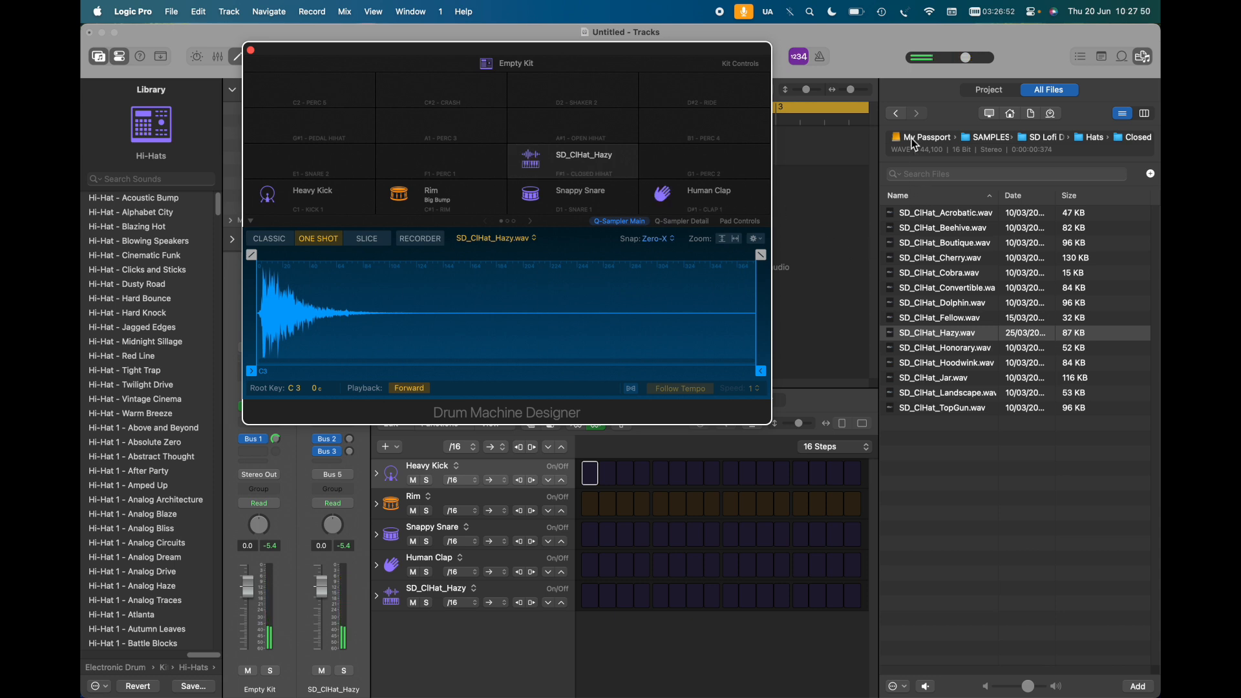
Step: Place SD_OpHat_Headstrong.wav from the Open hats folder on the open hi-hat pad, then close the drum machine and file browser
{"action": "left_click", "coordinate": [898, 118]}
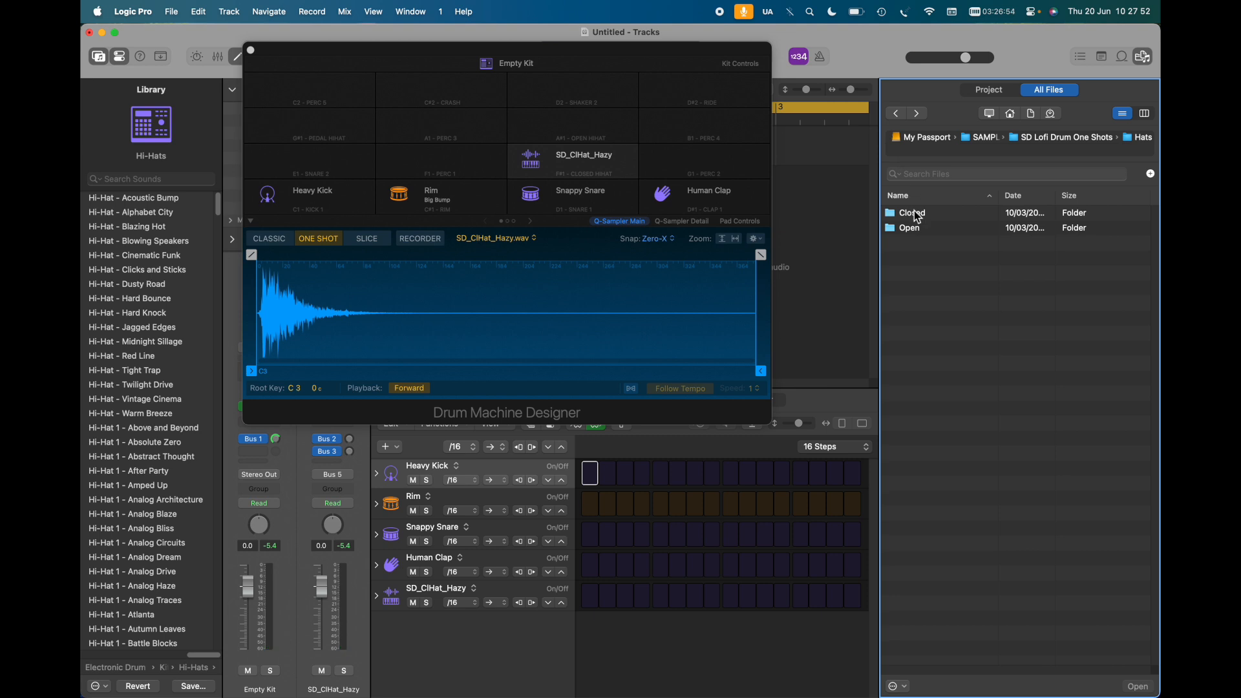
{"action": "double_click", "coordinate": [913, 230]}
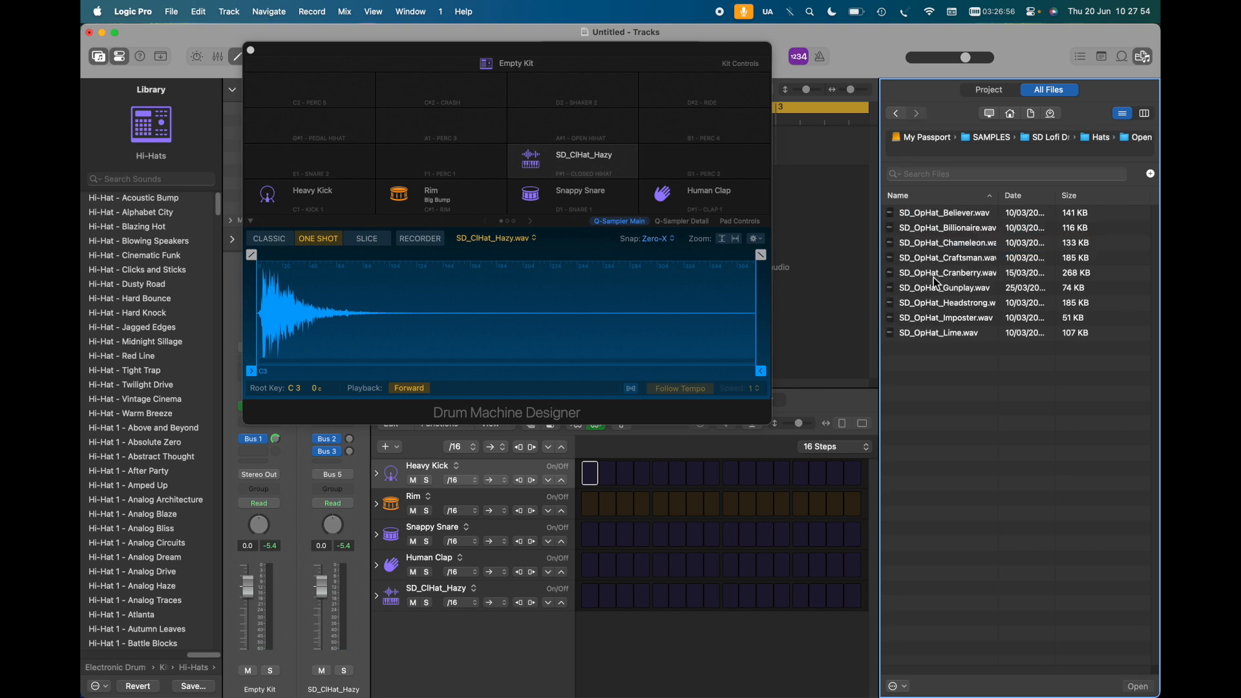
{"action": "left_click_drag", "start_coordinate": [947, 301], "coordinate": [575, 130]}
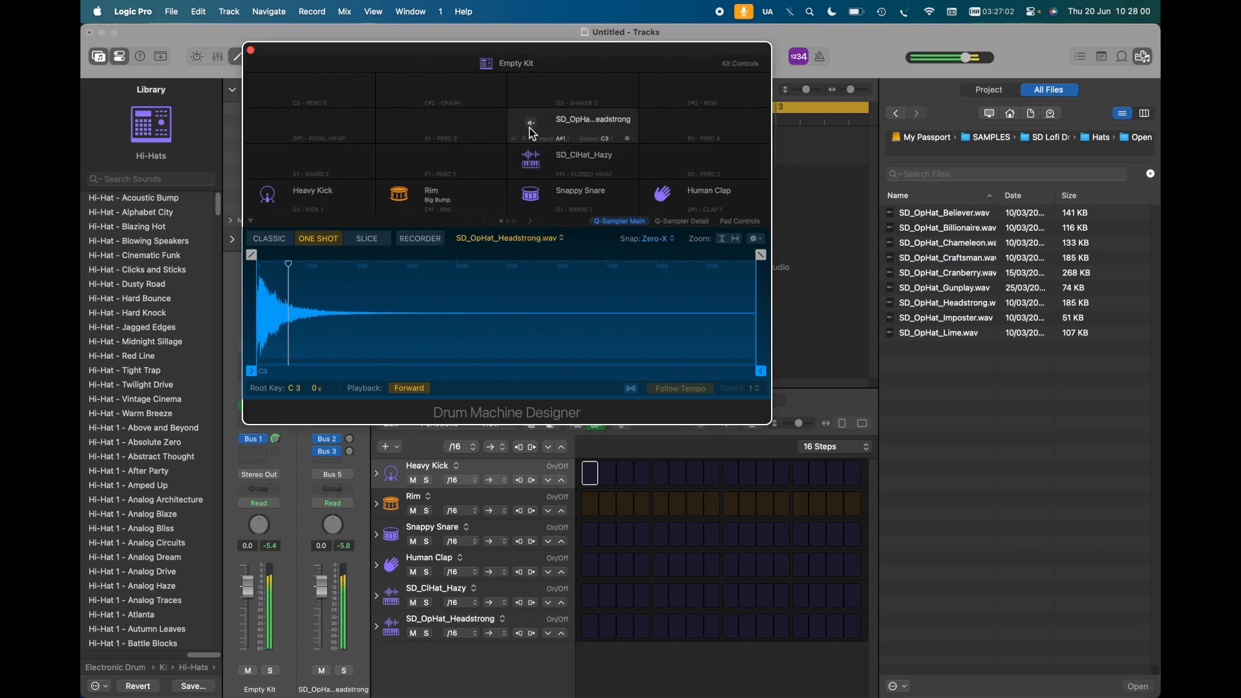
{"action": "left_click", "coordinate": [251, 51]}
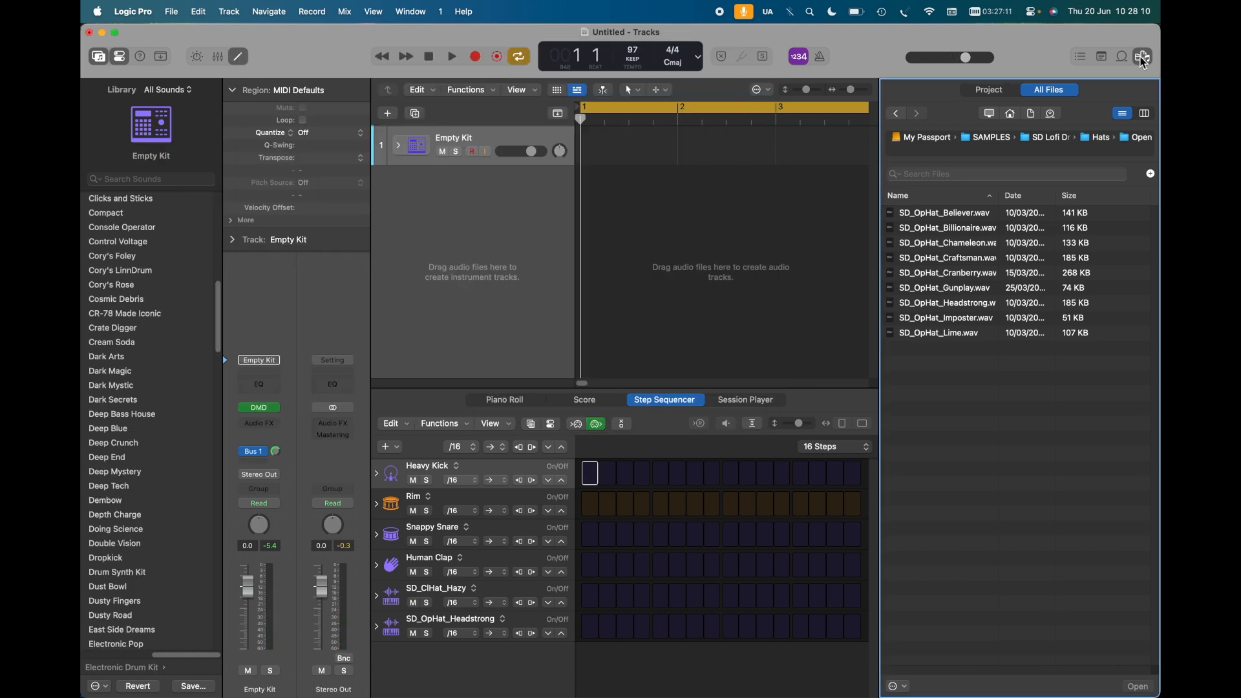
{"action": "left_click", "coordinate": [1142, 61]}
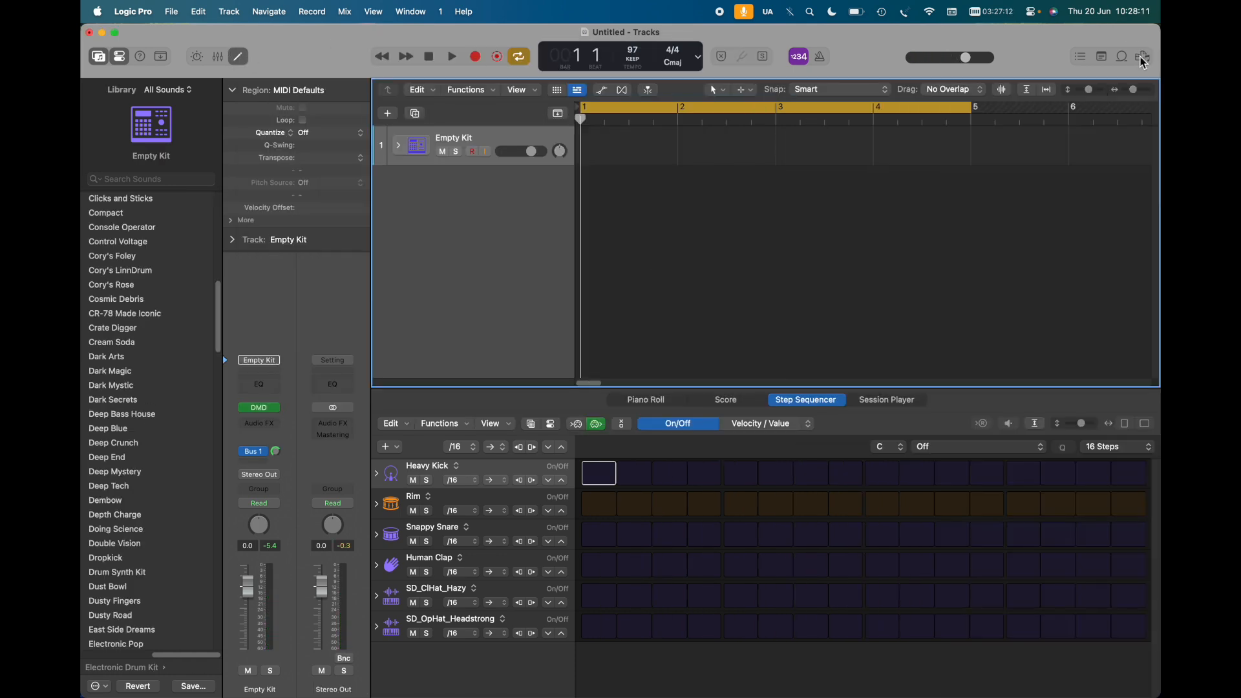
Step: Program the Heavy Kick on step 1 and the Snappy Snare on steps 5 and 13, and start playback
{"action": "left_click", "coordinate": [596, 477]}
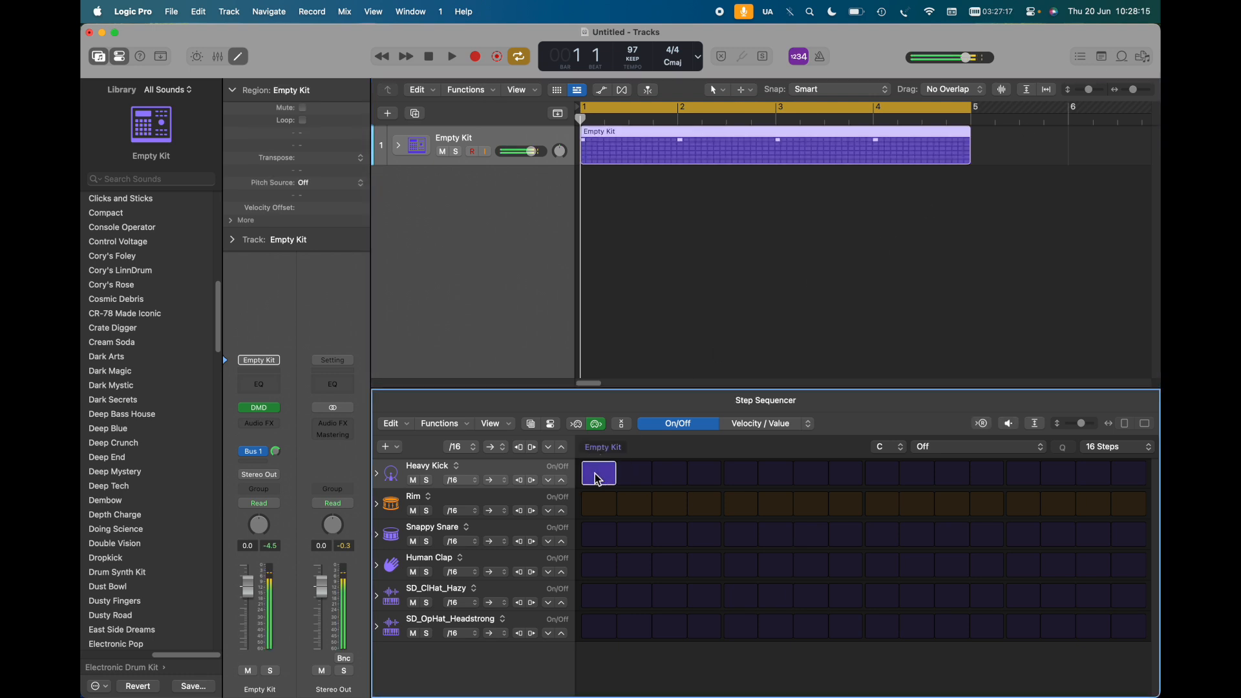
{"action": "left_click", "coordinate": [738, 540]}
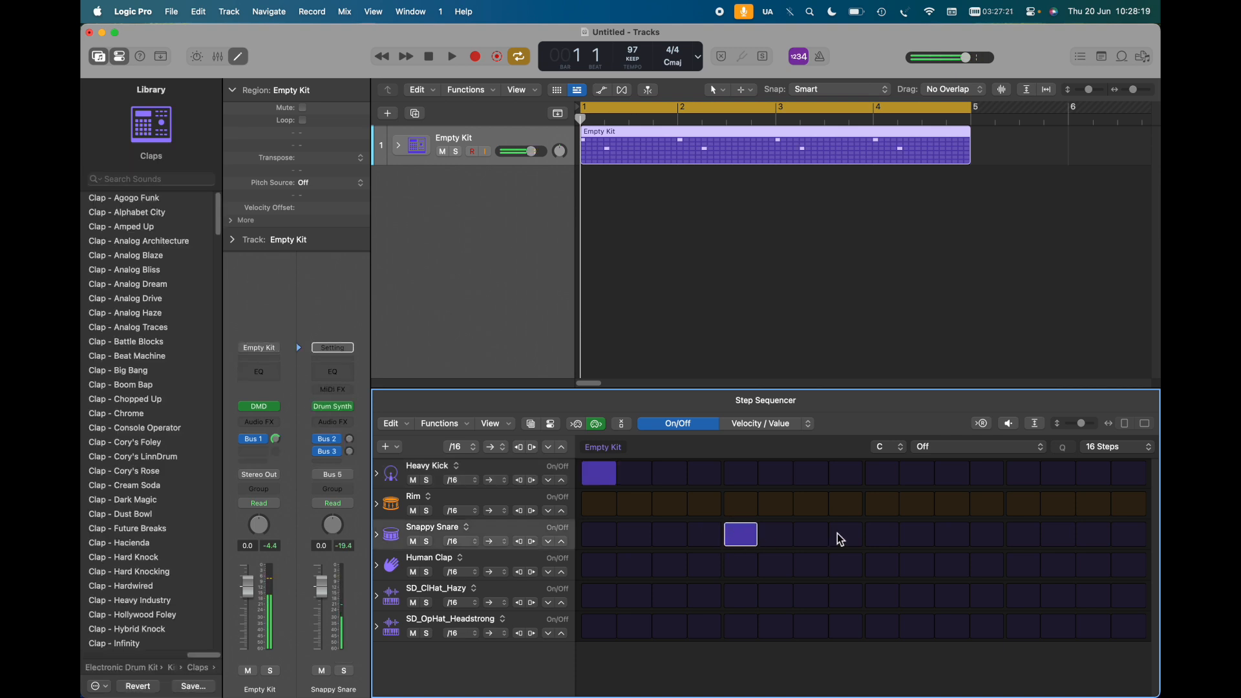
{"action": "left_click", "coordinate": [1013, 546]}
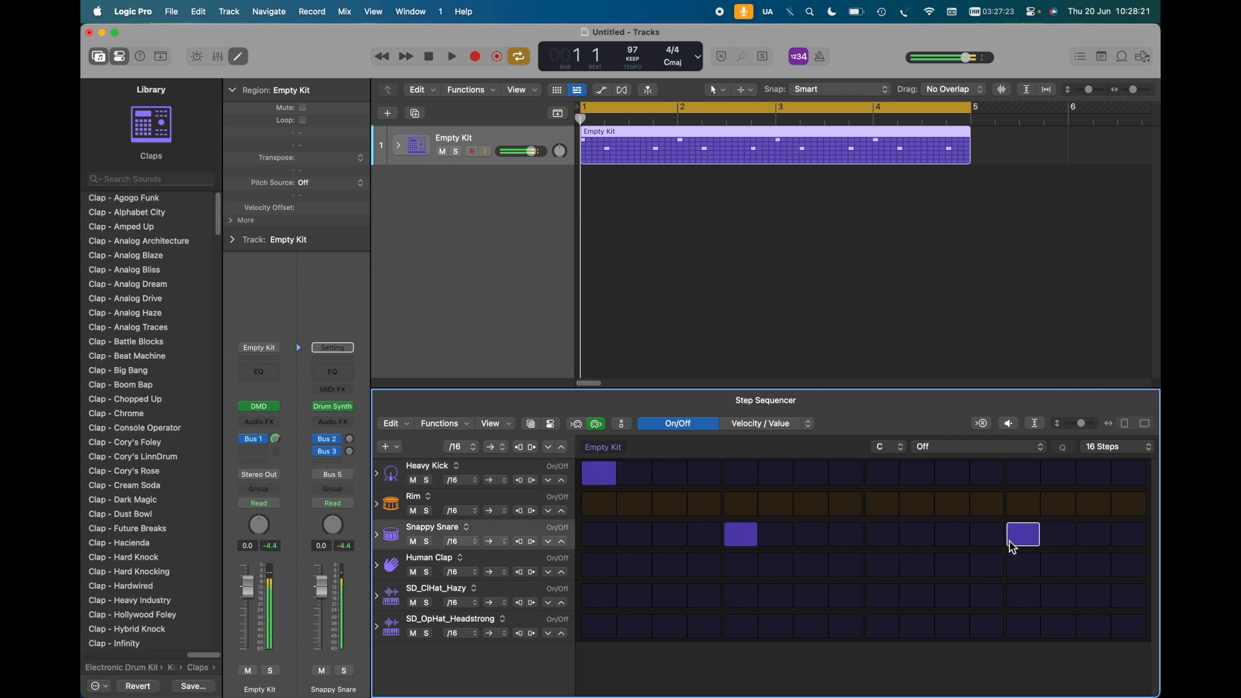
{"action": "key", "text": "space"}
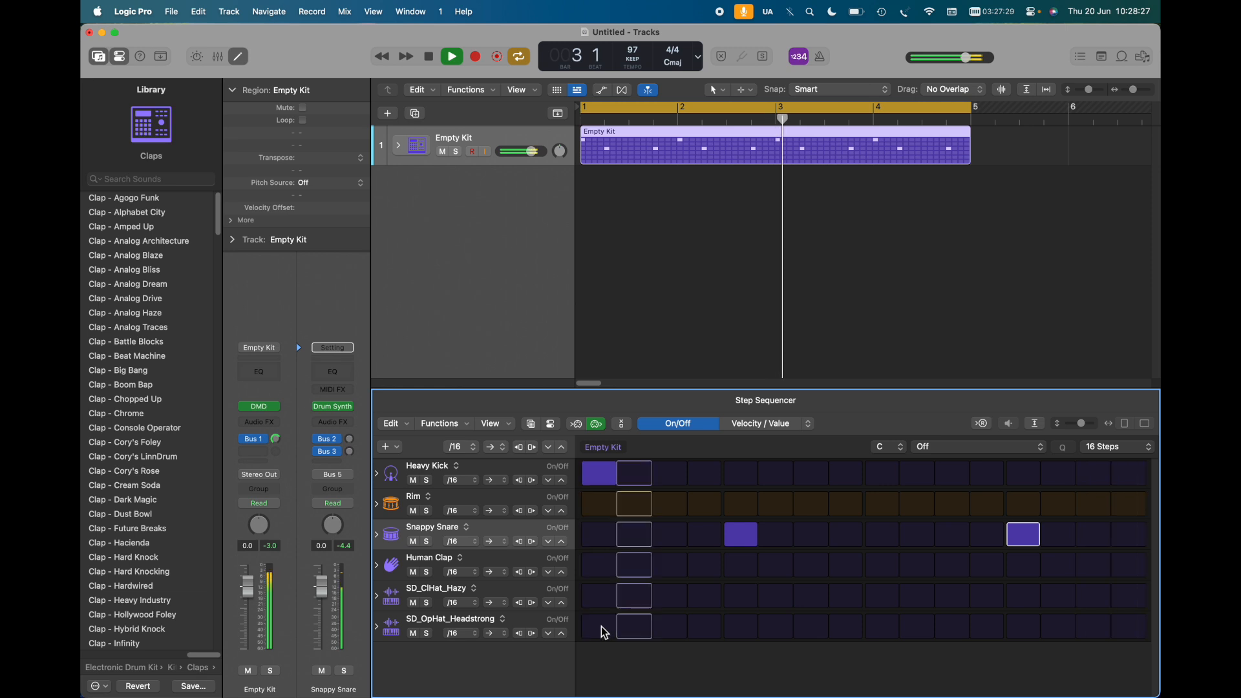
Step: Add SD_ClHat_Hazy hits on every odd-numbered step from 1 to 15
{"action": "left_click", "coordinate": [598, 597]}
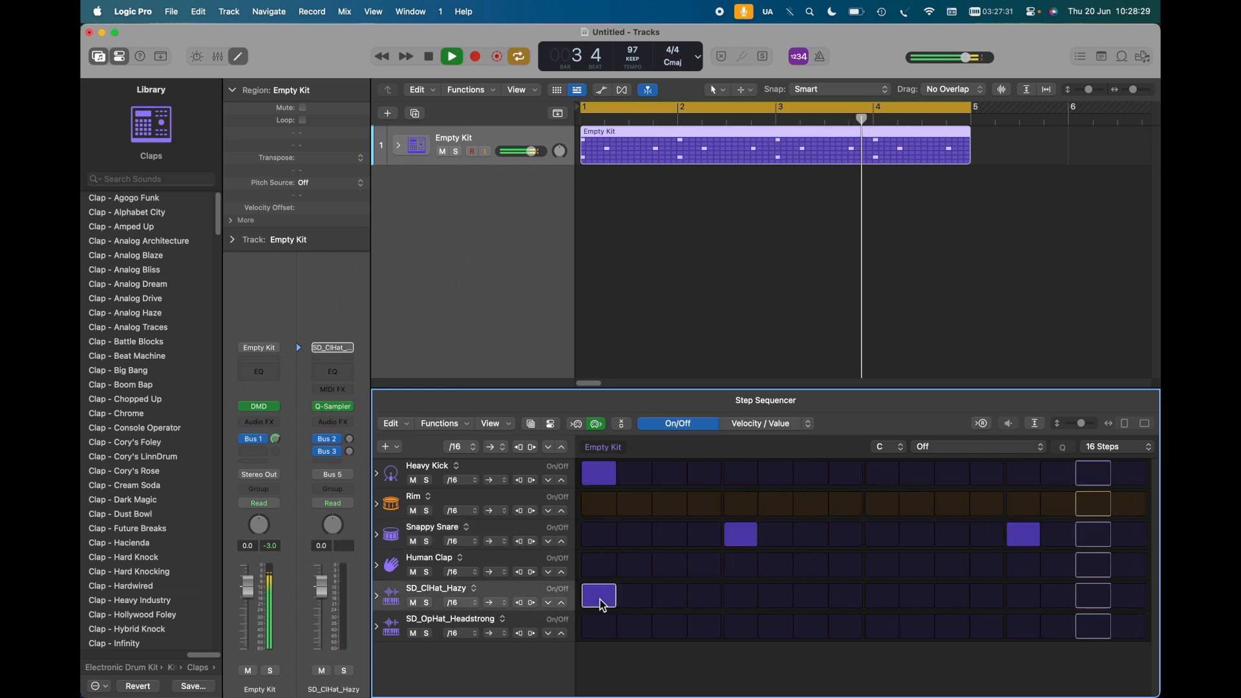
{"action": "left_click", "coordinate": [668, 597]}
{"action": "left_click", "coordinate": [743, 596]}
{"action": "left_click", "coordinate": [812, 596]}
{"action": "left_click", "coordinate": [880, 596]}
{"action": "left_click", "coordinate": [953, 596]}
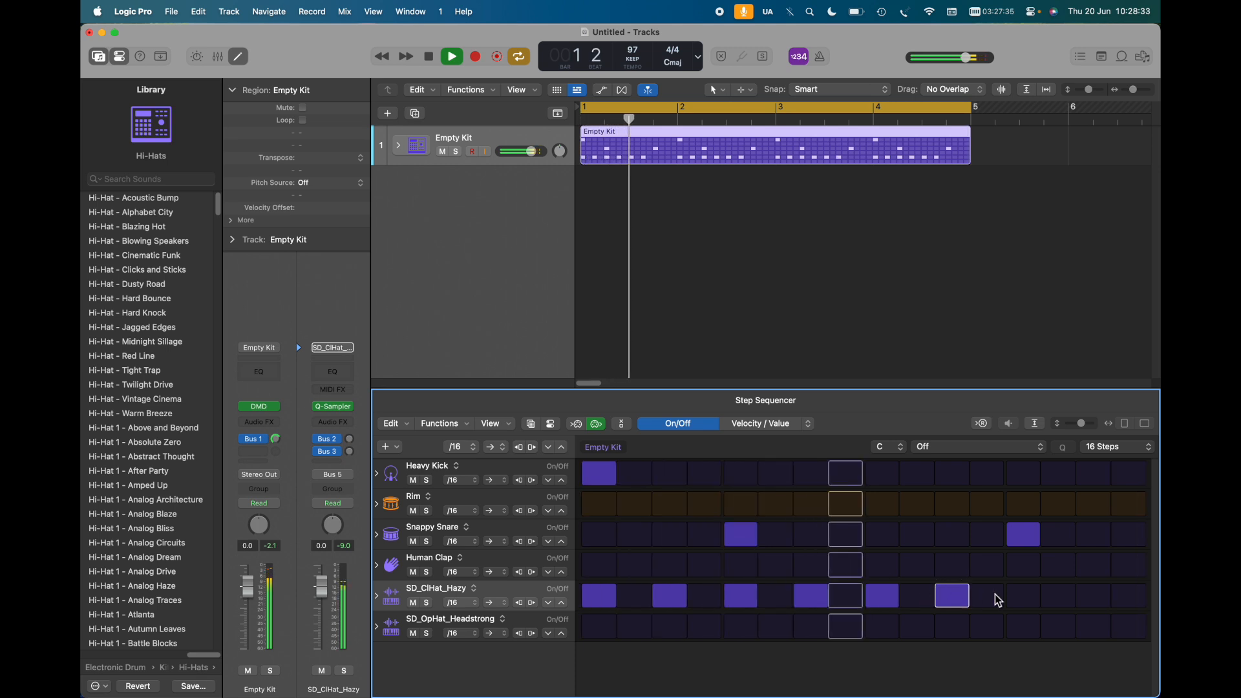
{"action": "left_click", "coordinate": [1028, 597]}
{"action": "left_click", "coordinate": [1092, 596]}
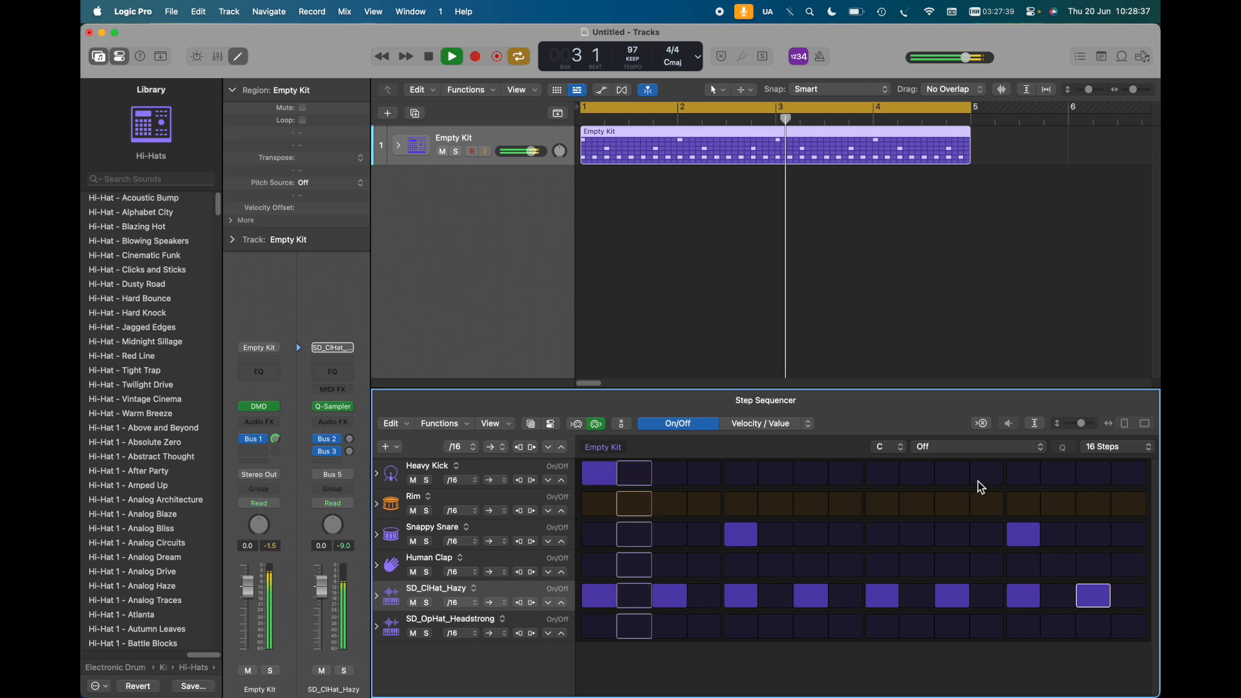
Step: Add Heavy Kick hits on steps 8, 11 and 14, leaving step 12 empty
{"action": "left_click", "coordinate": [844, 476]}
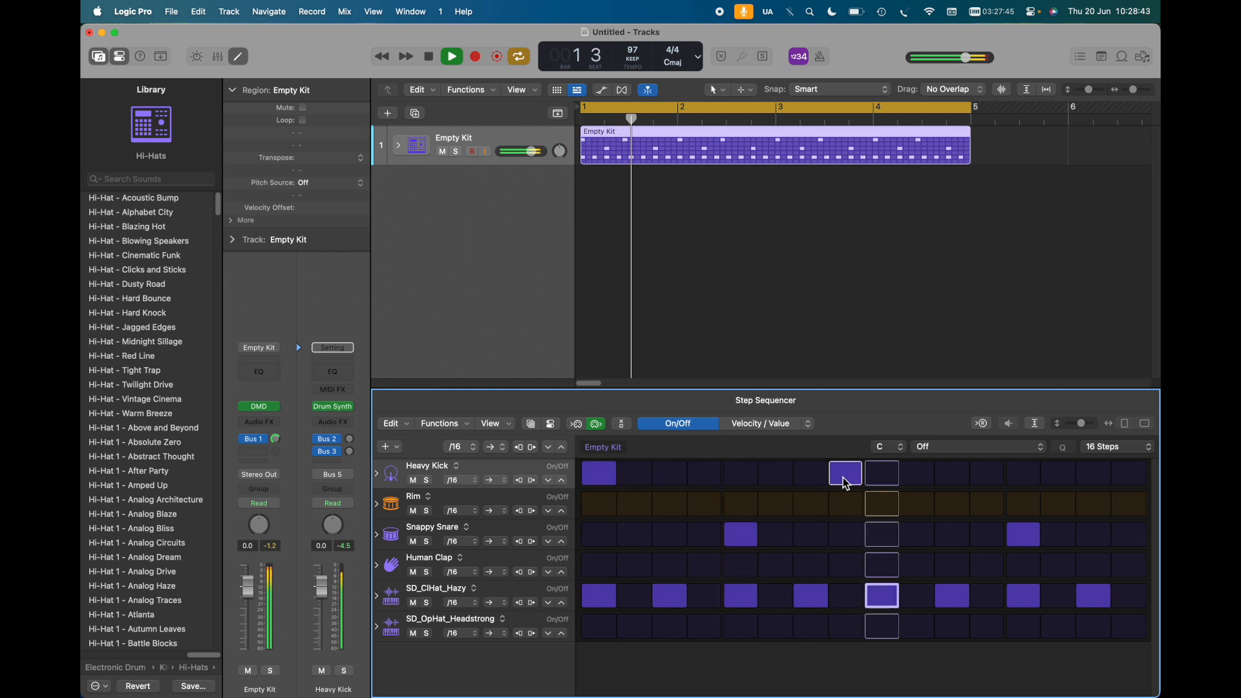
{"action": "left_click", "coordinate": [987, 475]}
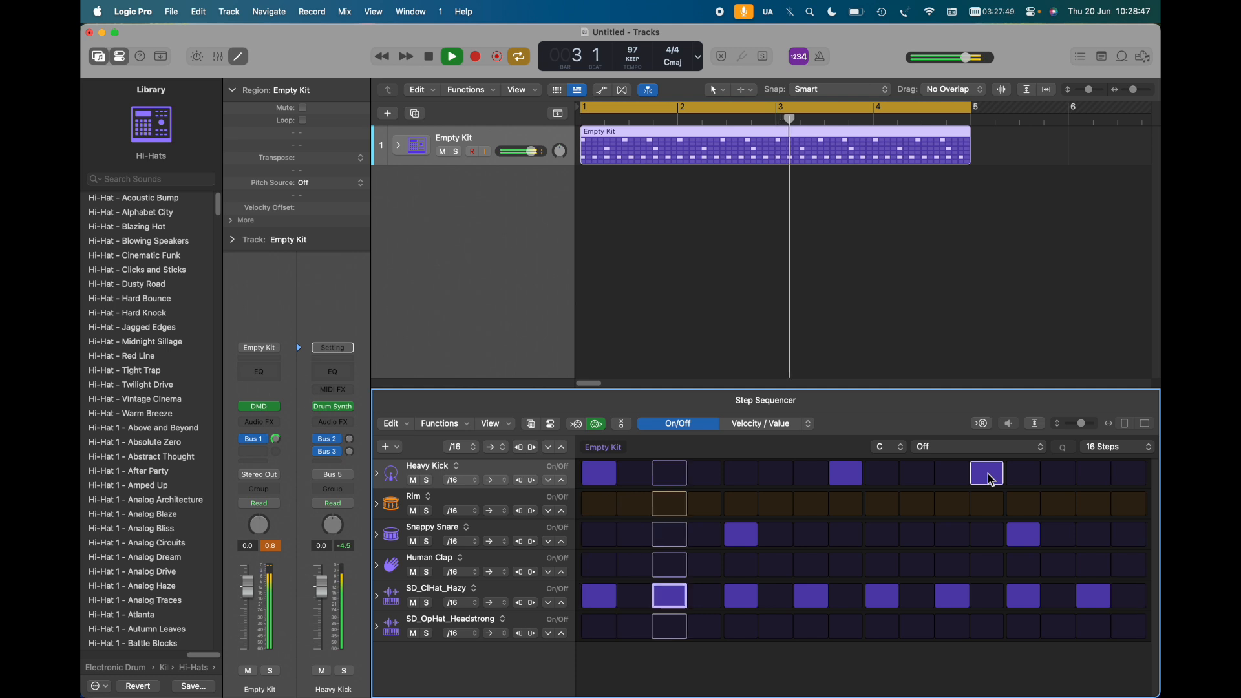
{"action": "left_click", "coordinate": [988, 476]}
{"action": "left_click", "coordinate": [955, 475]}
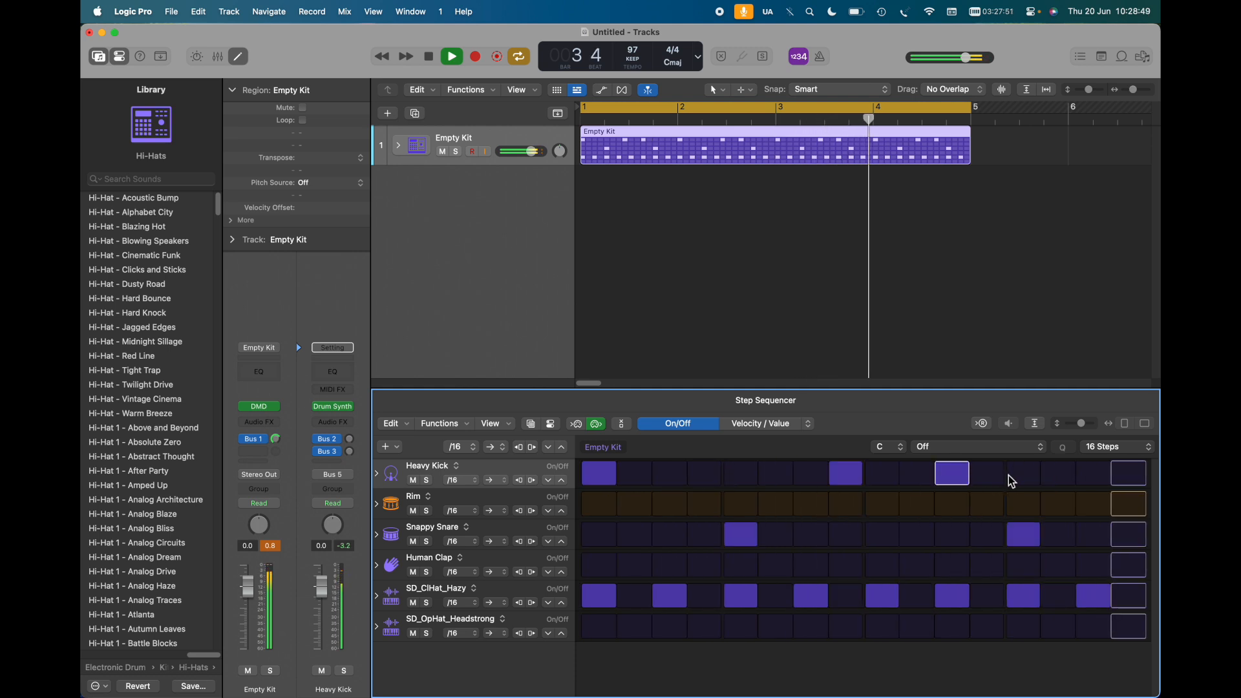
{"action": "left_click", "coordinate": [1052, 479]}
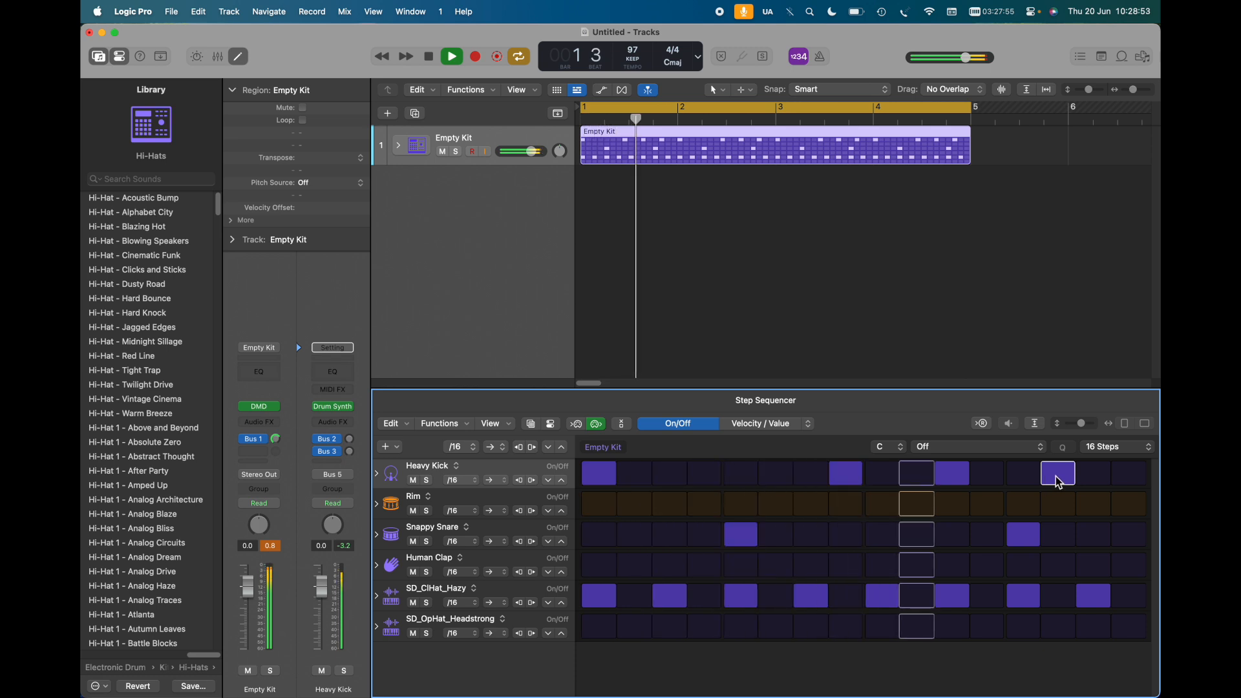
Step: Extend the pattern to 32 steps, adding a Heavy Kick on step 32 and SD_ClHat_Hazy hits on steps 6 and 20
{"action": "left_click", "coordinate": [1104, 452]}
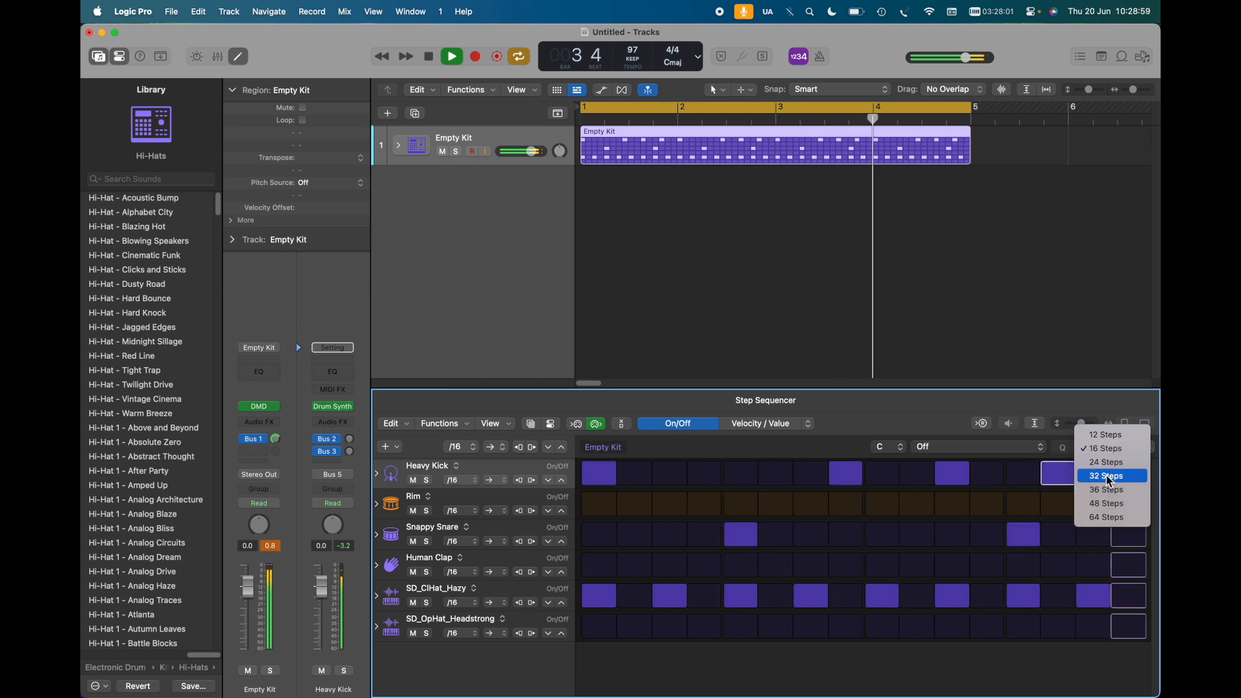
{"action": "left_click", "coordinate": [1108, 479]}
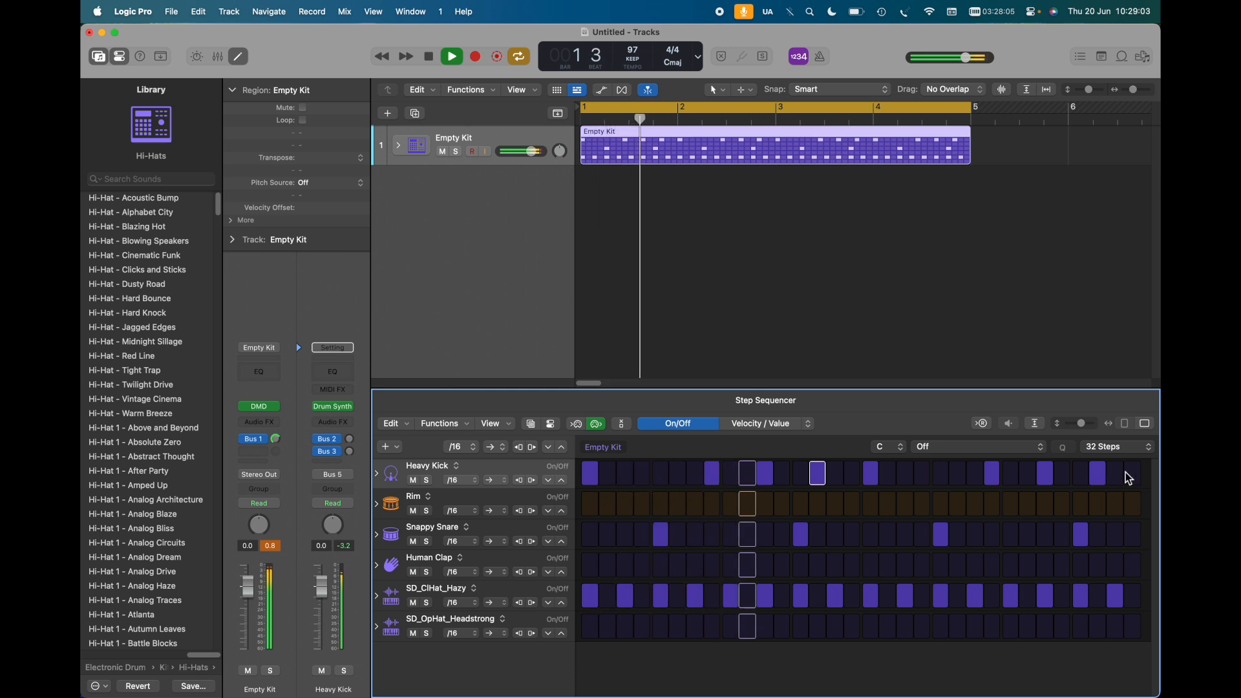
{"action": "left_click", "coordinate": [1125, 479]}
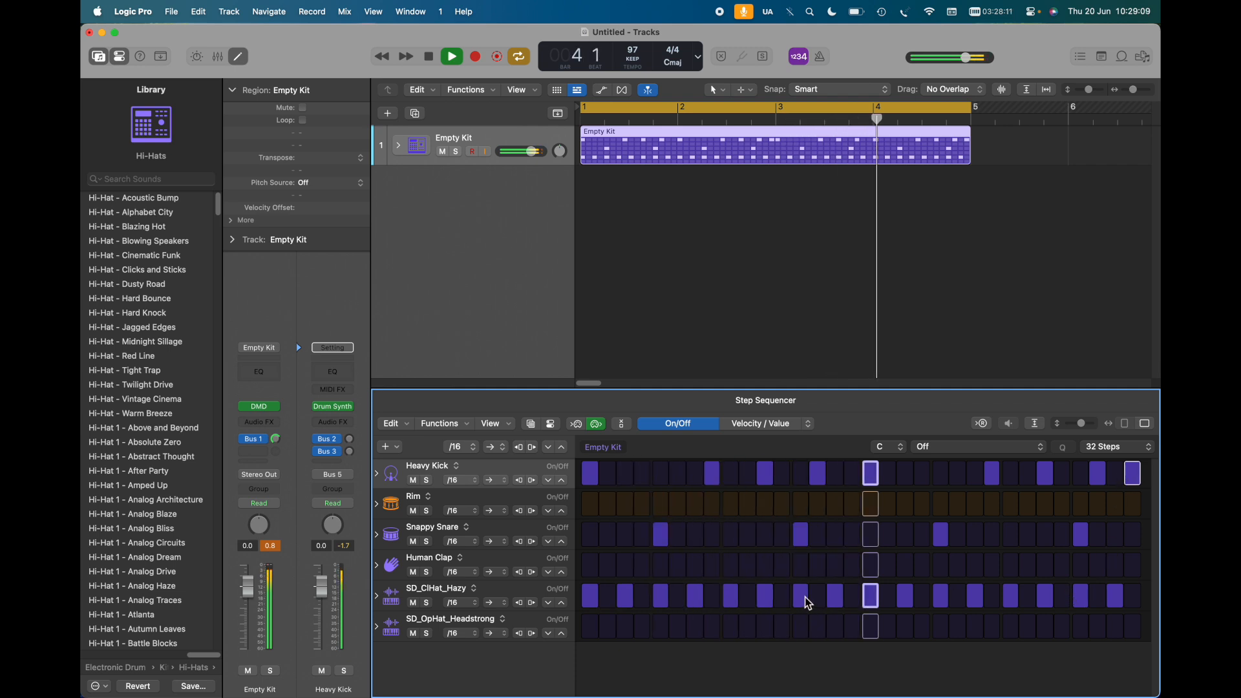
{"action": "left_click", "coordinate": [678, 594]}
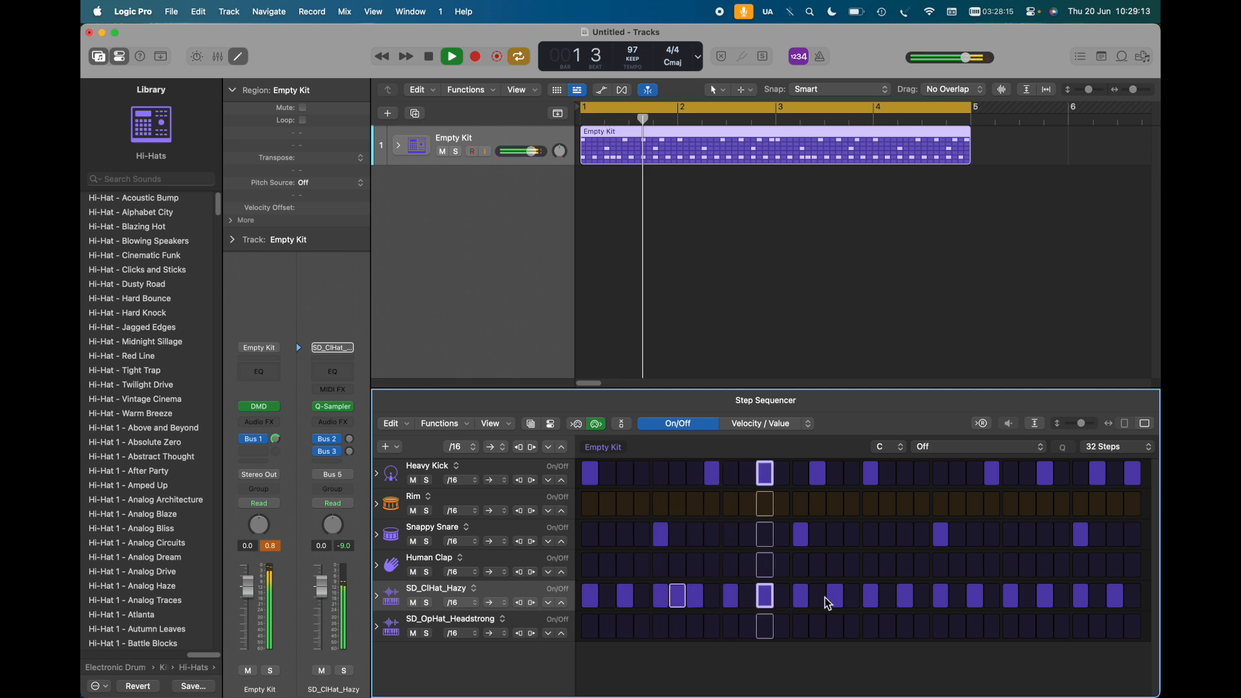
{"action": "left_click", "coordinate": [922, 595]}
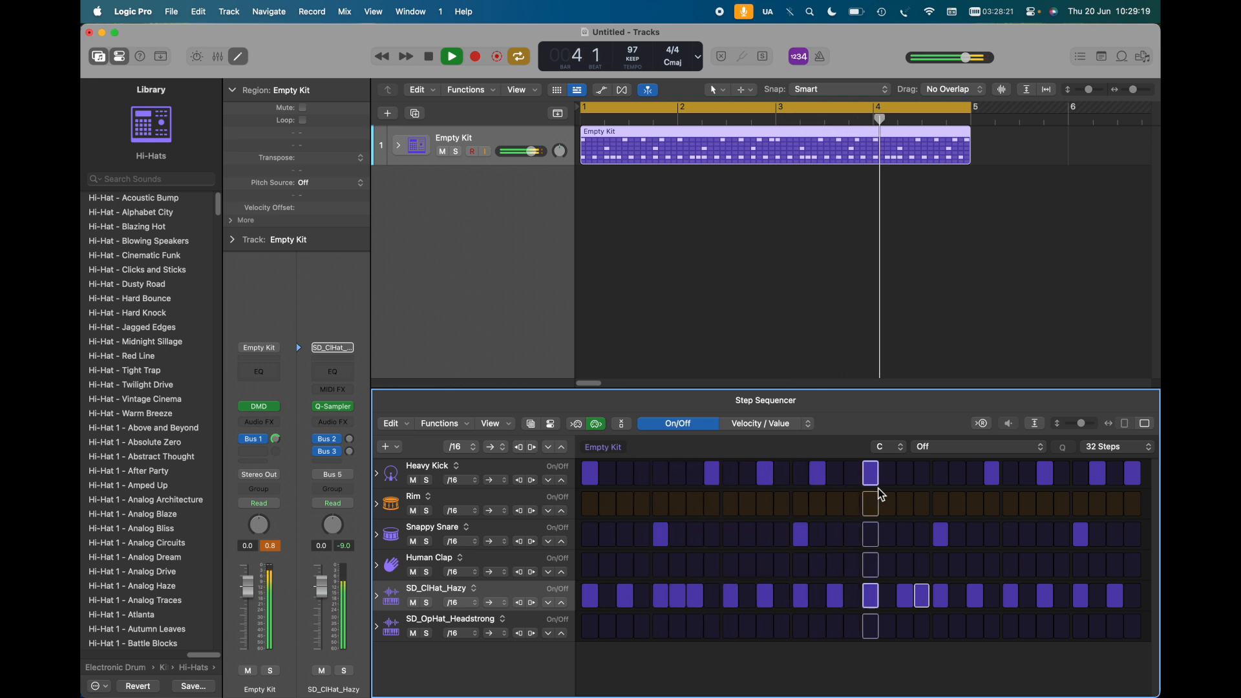
Step: Expand the SD_ClHat_Hazy row's parameters and vary its step velocities between about 67 and 106
{"action": "left_click", "coordinate": [378, 597]}
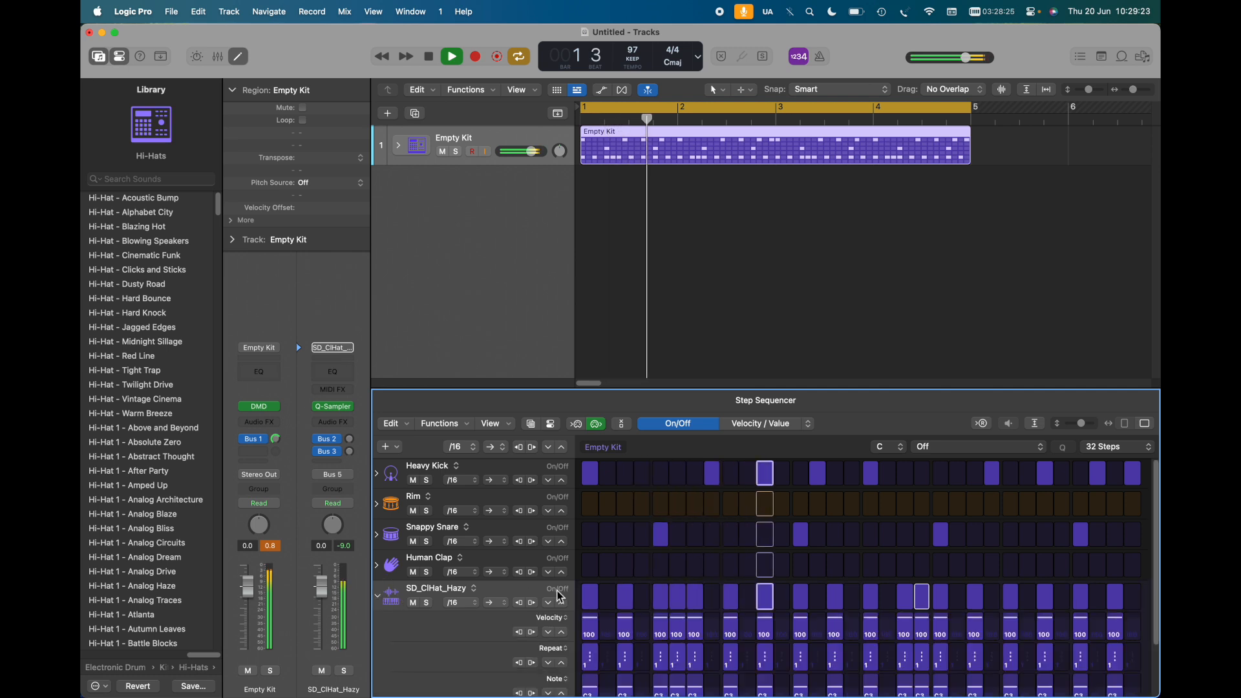
{"action": "left_click_drag", "start_coordinate": [618, 625], "coordinate": [667, 631]}
{"action": "left_click_drag", "start_coordinate": [698, 626], "coordinate": [1115, 626]}
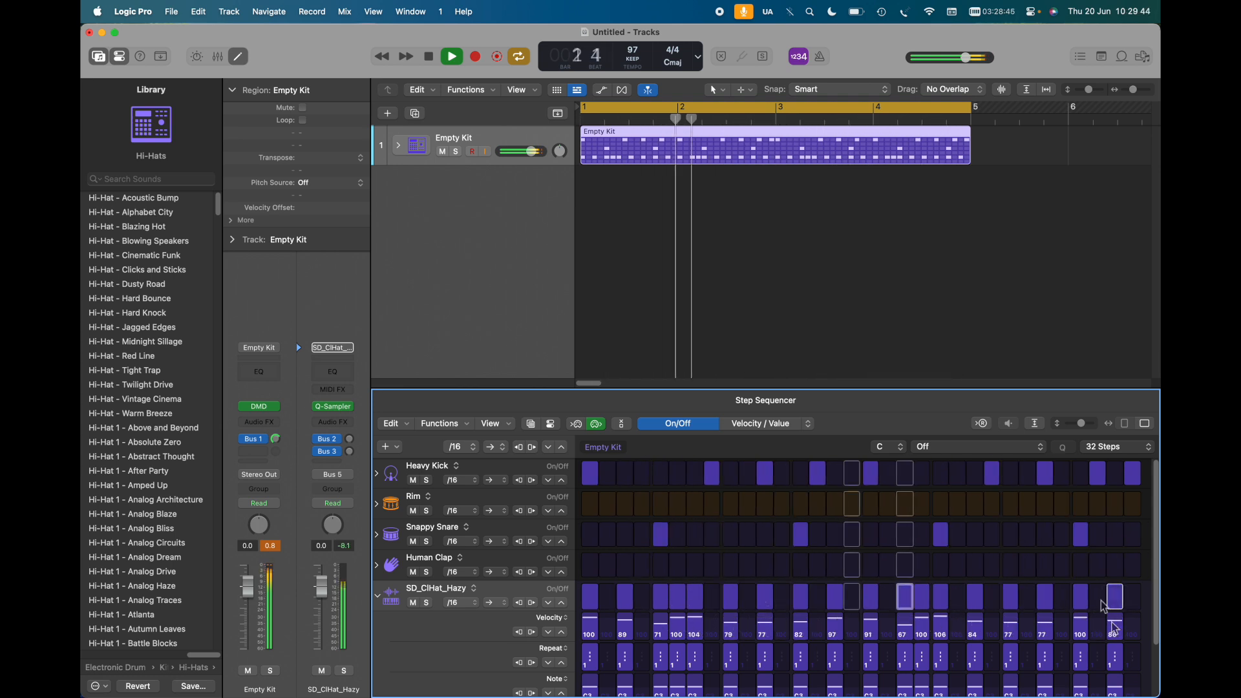
Step: Enlarge the Step Sequencer and vary the notes of the SD_ClHat_Hazy steps between A2 and F3
{"action": "left_click_drag", "start_coordinate": [1015, 409], "coordinate": [1010, 208]}
{"action": "left_click_drag", "start_coordinate": [624, 508], "coordinate": [697, 506]}
{"action": "left_click", "coordinate": [660, 512]}
{"action": "left_click_drag", "start_coordinate": [833, 507], "coordinate": [833, 511]}
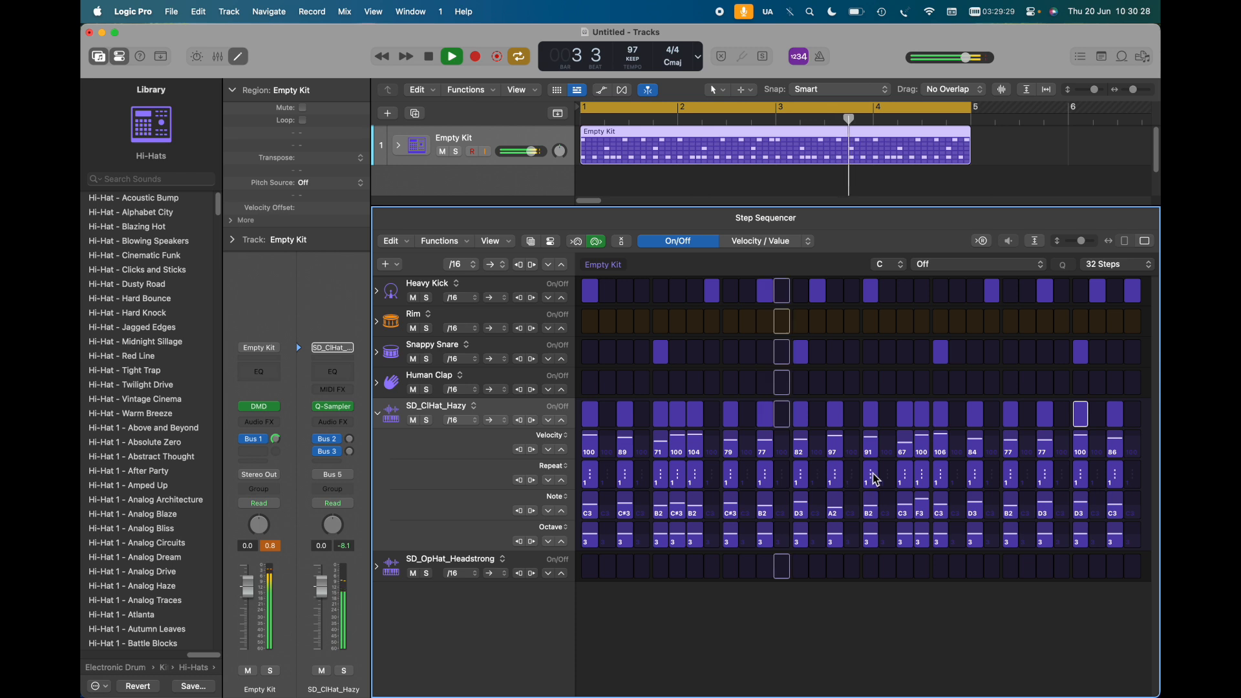
Step: Set the repeat of SD_ClHat_Hazy step 15 to 3 and extend the pattern to 64 steps
{"action": "left_click_drag", "start_coordinate": [835, 486], "coordinate": [839, 487]}
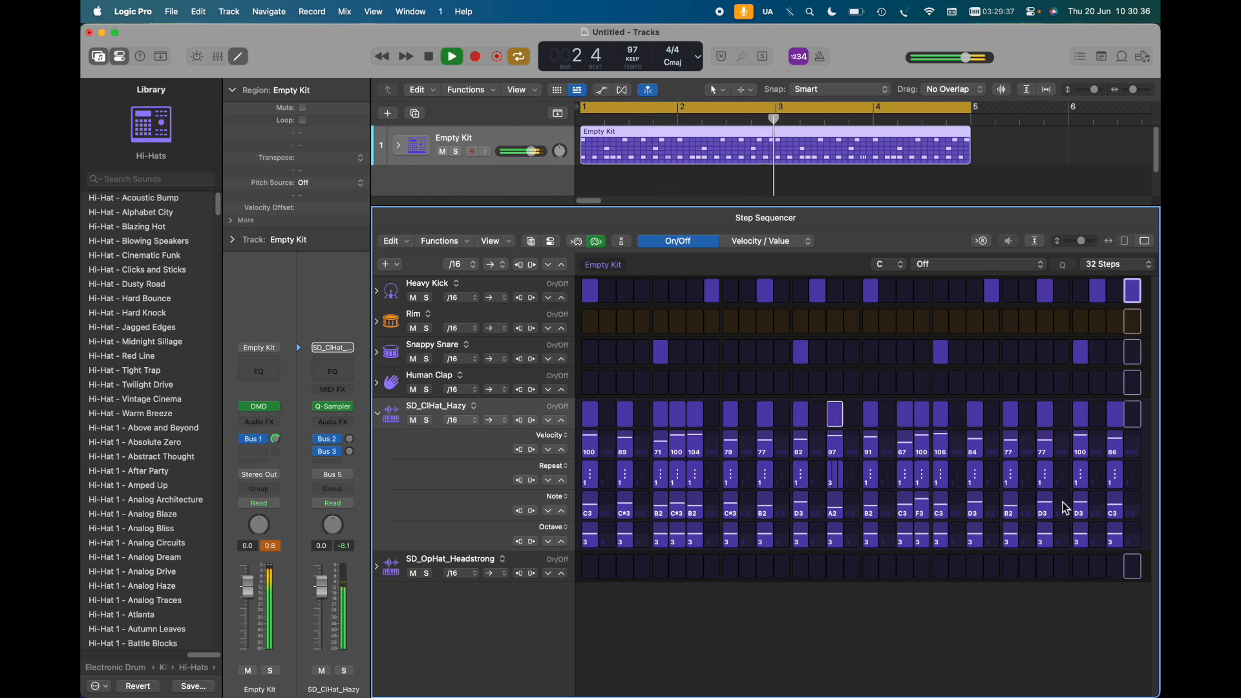
{"action": "left_click", "coordinate": [1105, 266]}
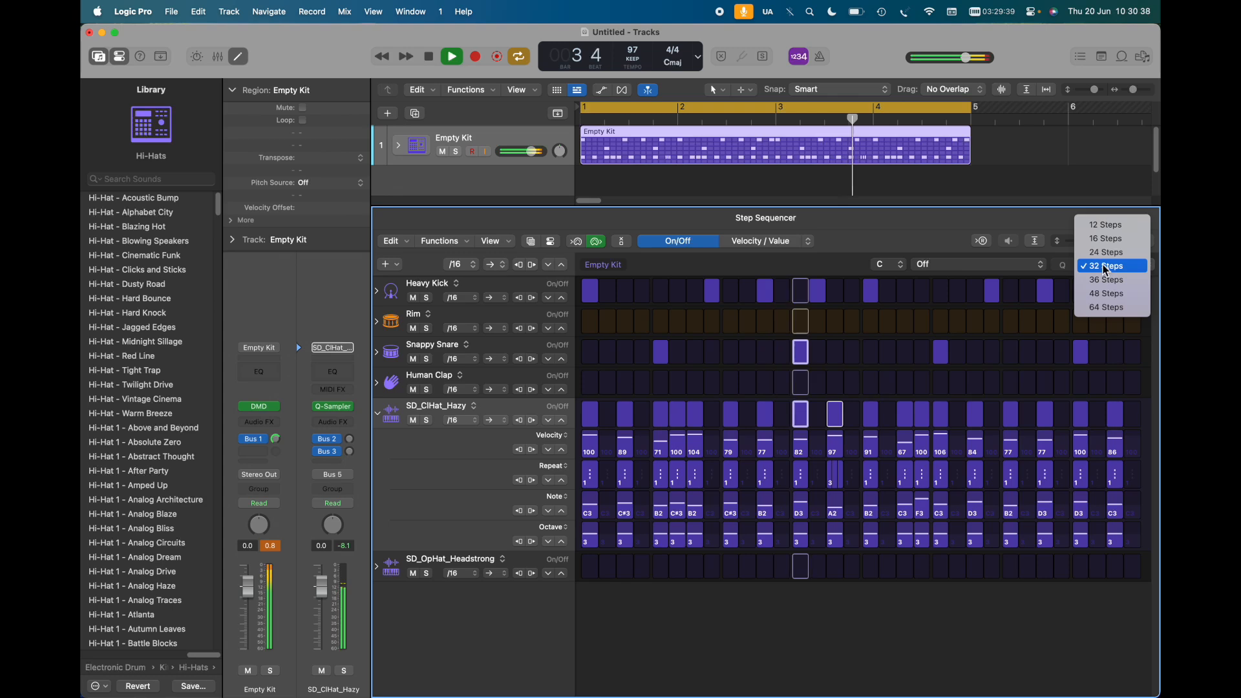
{"action": "left_click", "coordinate": [1107, 308]}
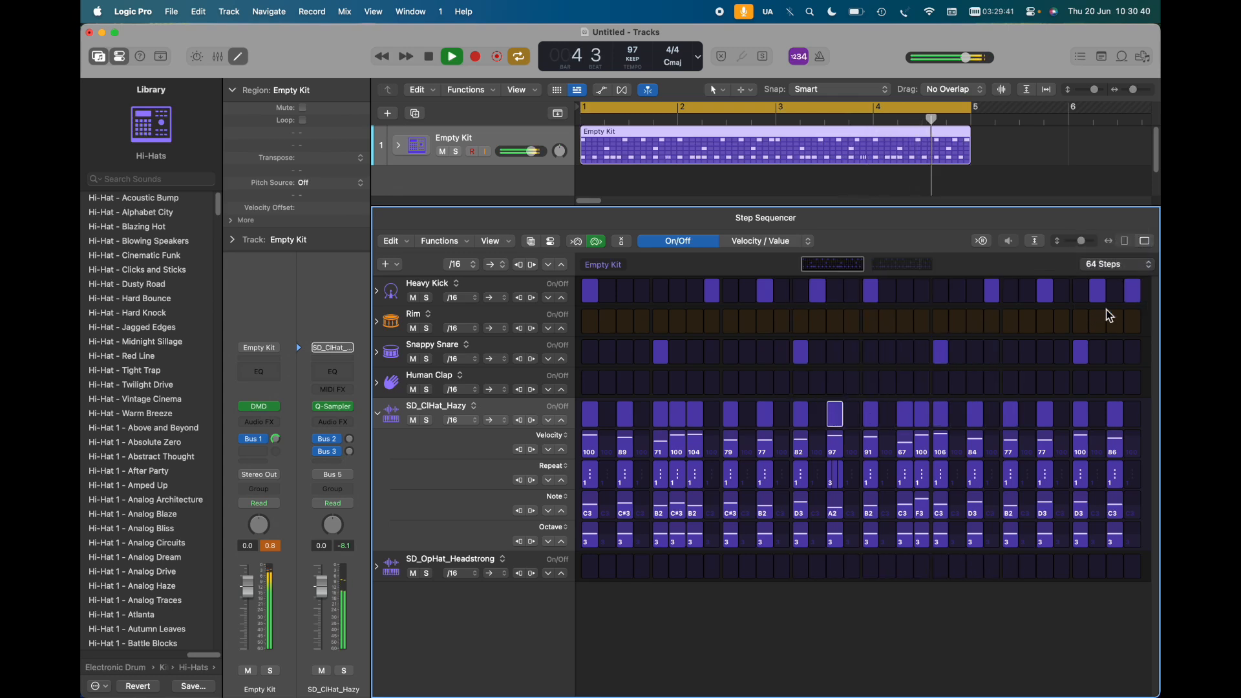
Step: In the pattern's second half, set the SD_ClHat_Hazy repeat to 1 on step 47 and to 3 on step 55
{"action": "left_click", "coordinate": [906, 265]}
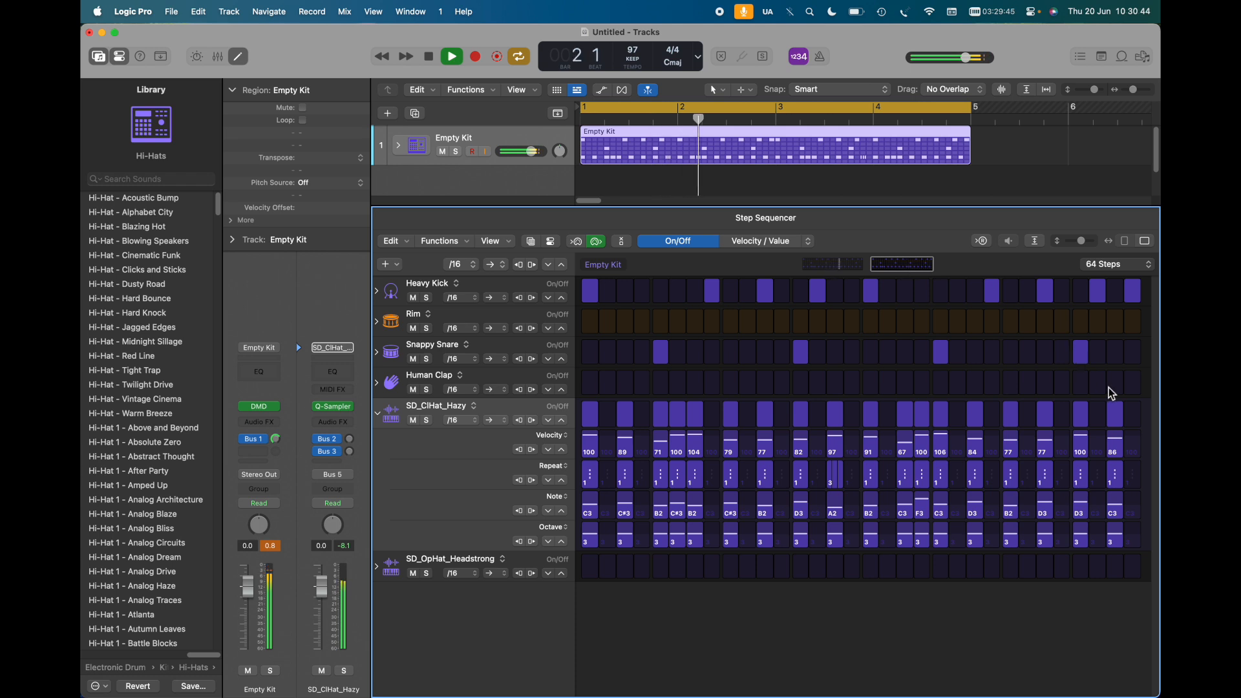
{"action": "left_click_drag", "start_coordinate": [830, 477], "coordinate": [833, 499]}
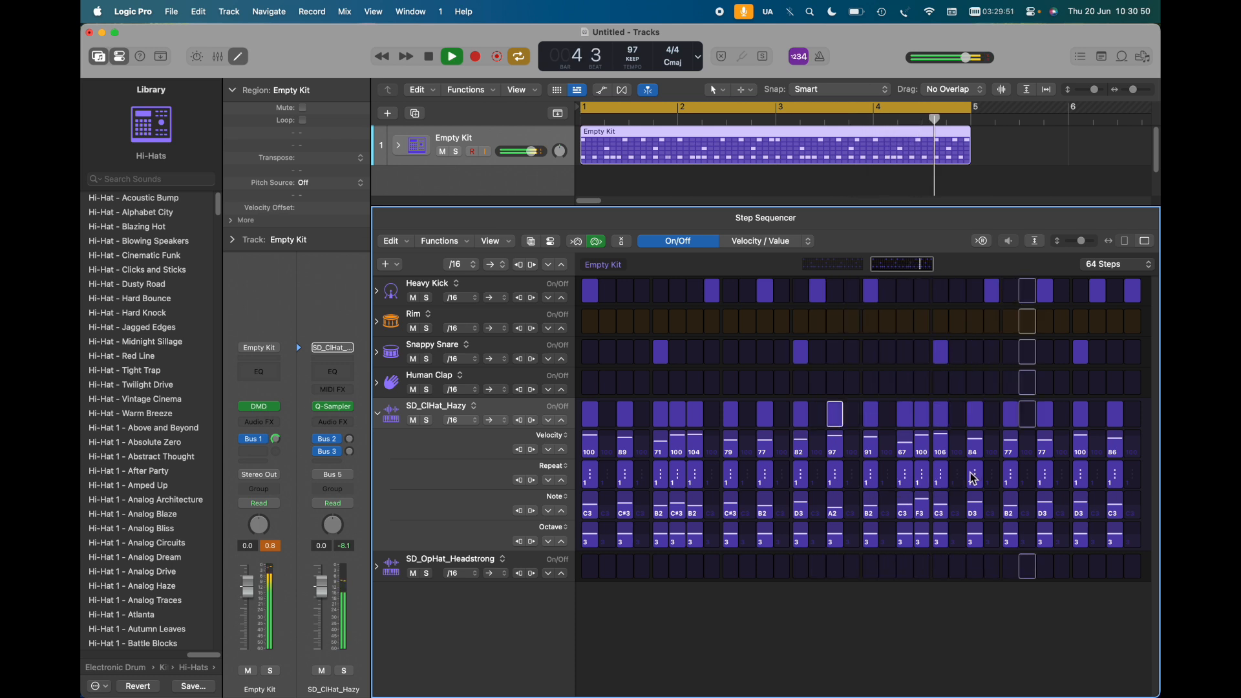
{"action": "left_click_drag", "start_coordinate": [974, 485], "coordinate": [977, 481]}
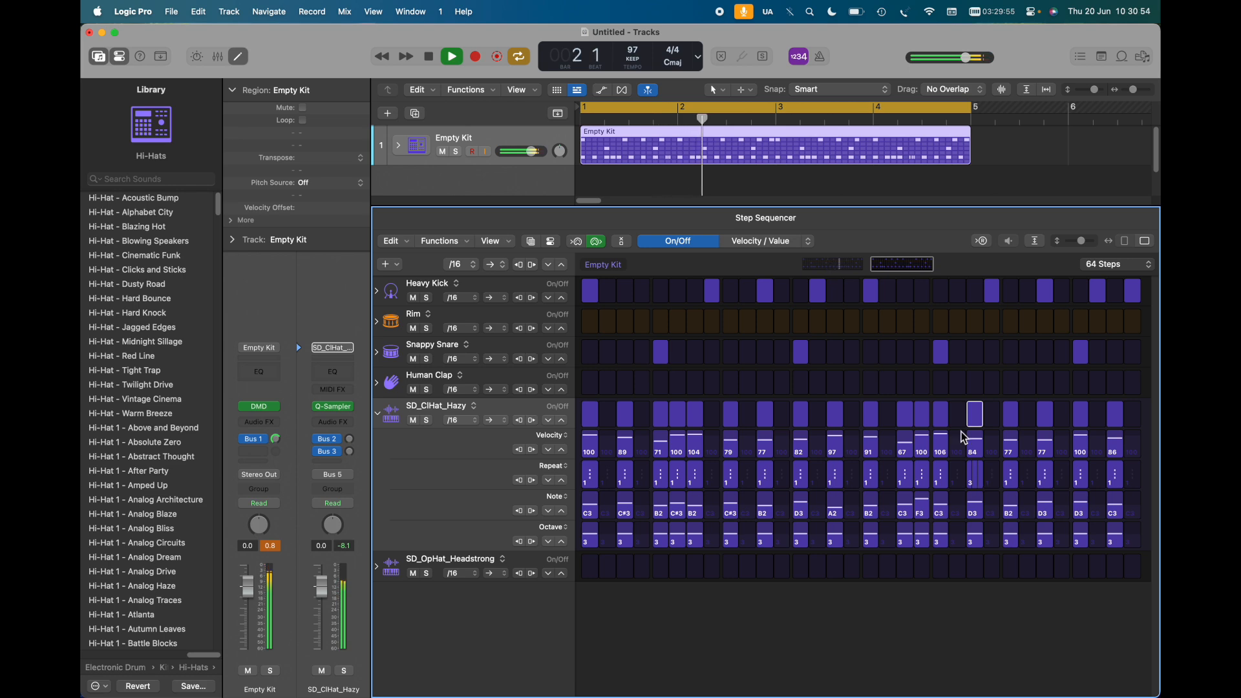
Step: Set the velocity of the repeated SD_ClHat_Hazy step 15 in the pattern's first half to about 67
{"action": "left_click", "coordinate": [833, 265]}
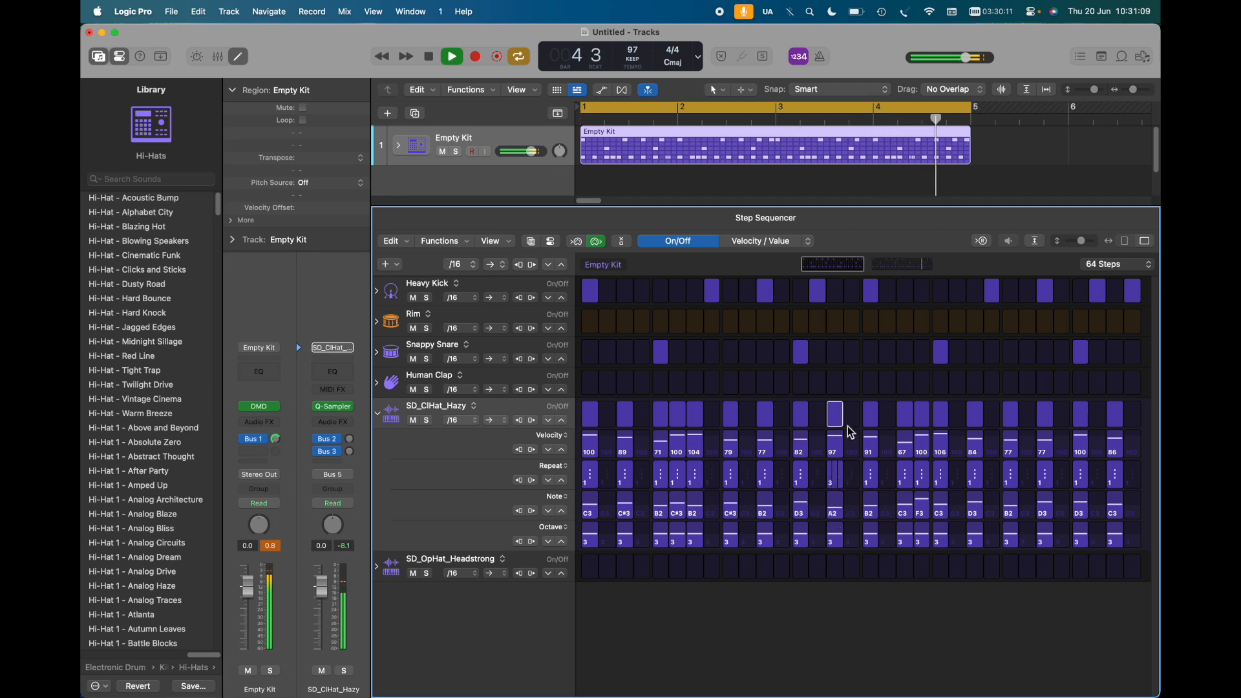
{"action": "left_click_drag", "start_coordinate": [841, 443], "coordinate": [839, 451]}
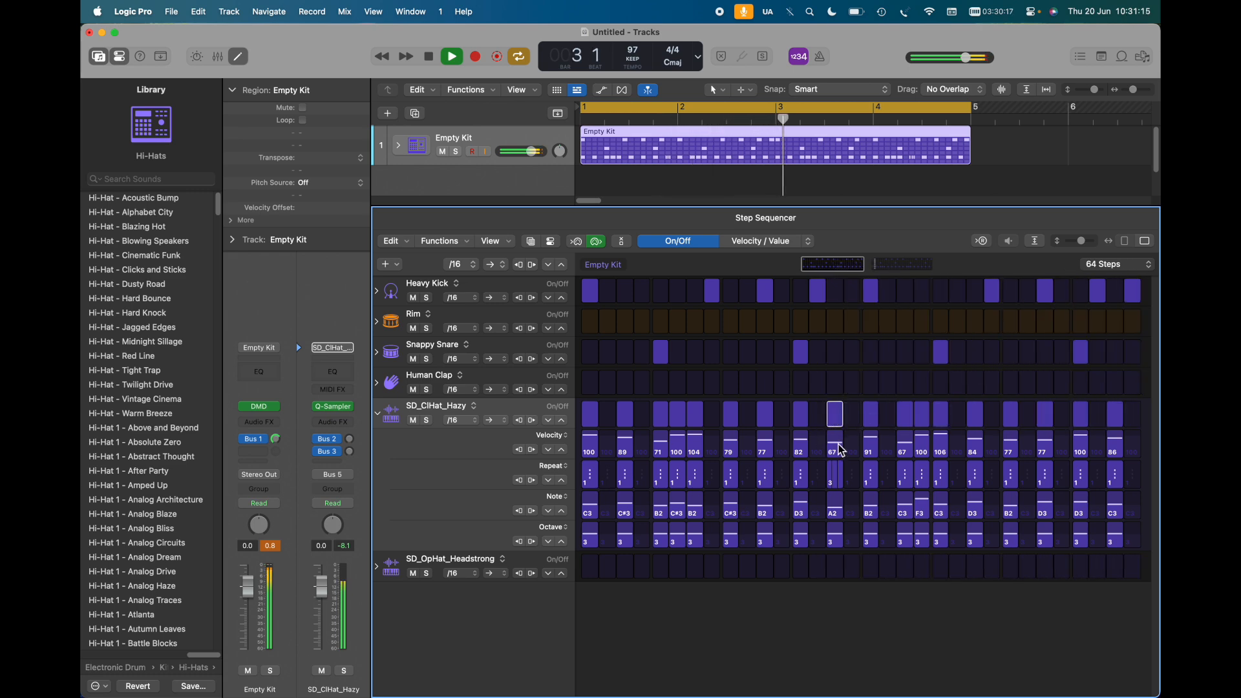
Step: Build an end fill with Snappy Snare hits on steps 62 and 64, moving the last Heavy Kick from step 64 to 63
{"action": "left_click", "coordinate": [910, 265]}
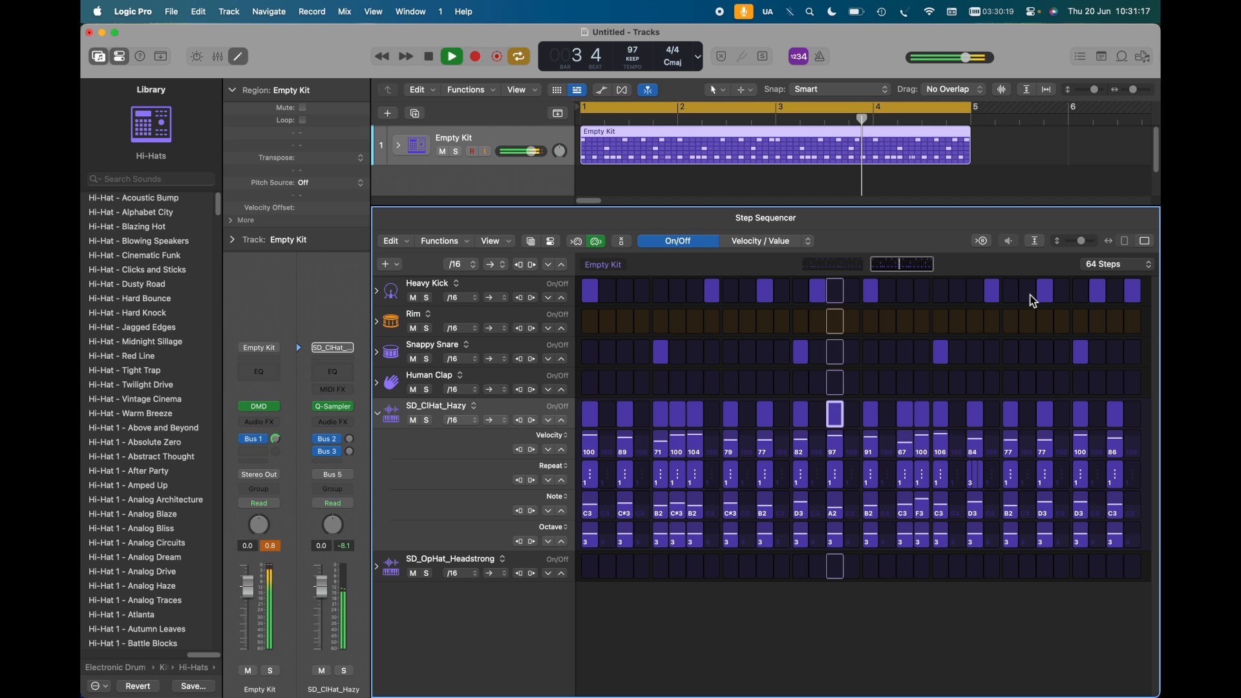
{"action": "left_click", "coordinate": [1098, 352]}
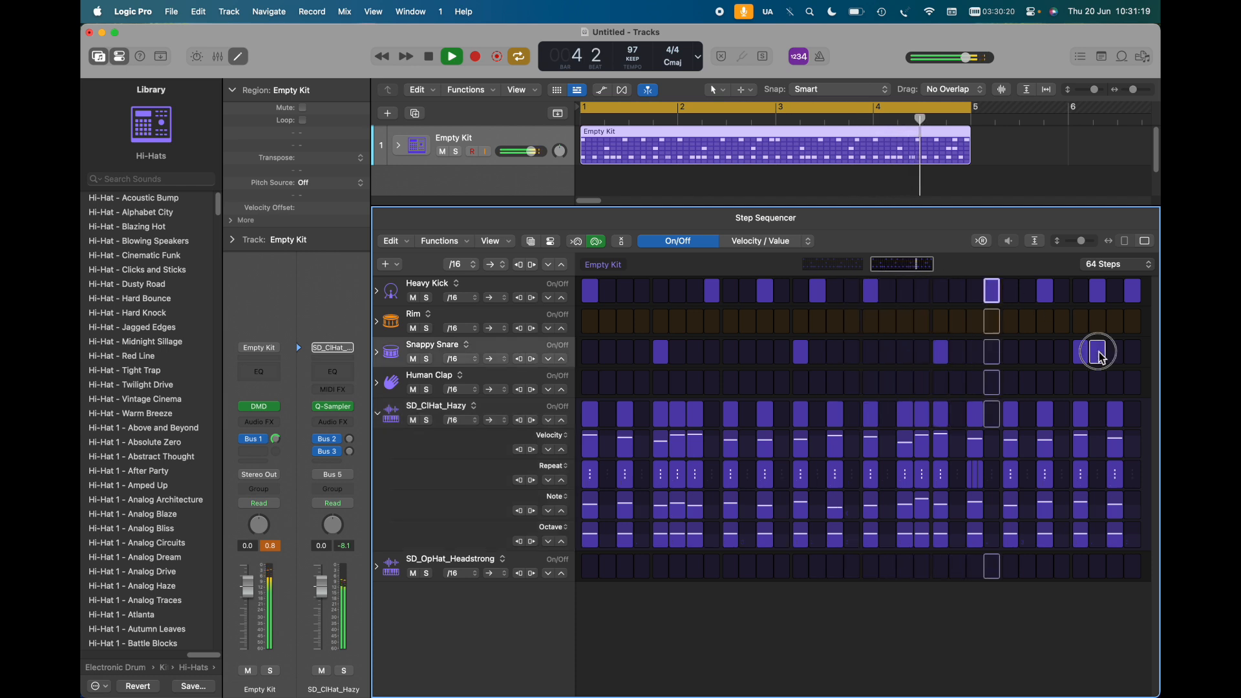
{"action": "left_click", "coordinate": [1133, 352]}
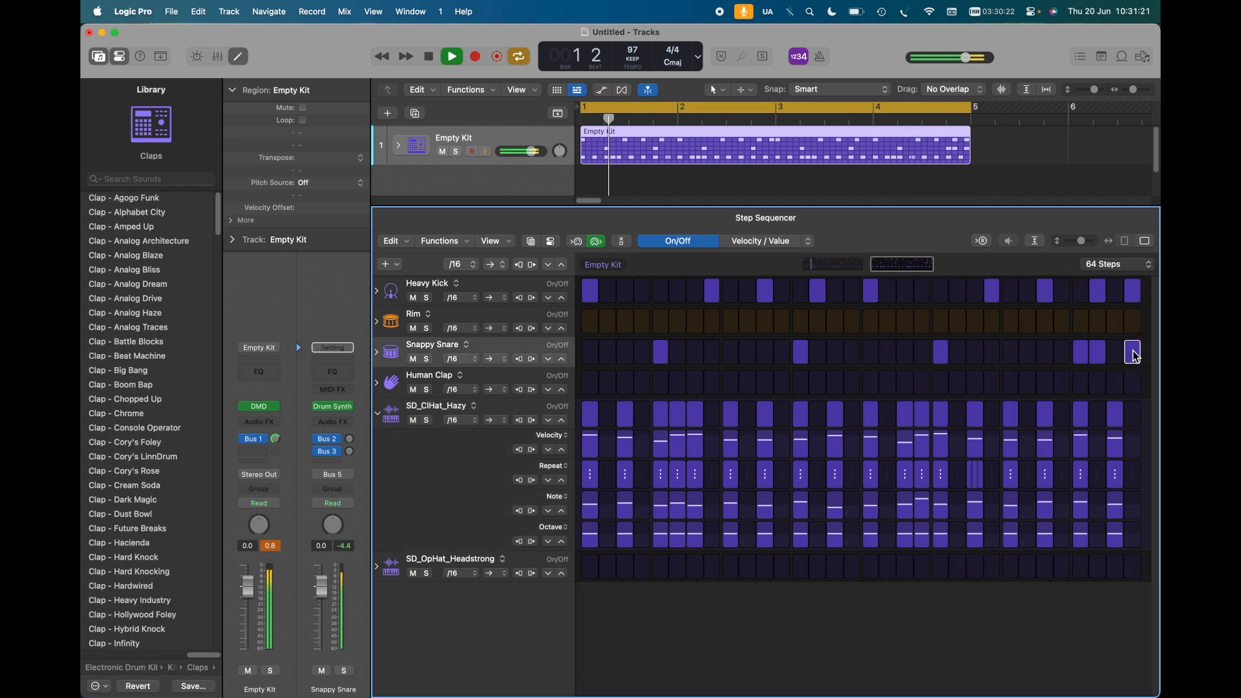
{"action": "left_click", "coordinate": [1135, 299]}
{"action": "left_click", "coordinate": [1116, 297]}
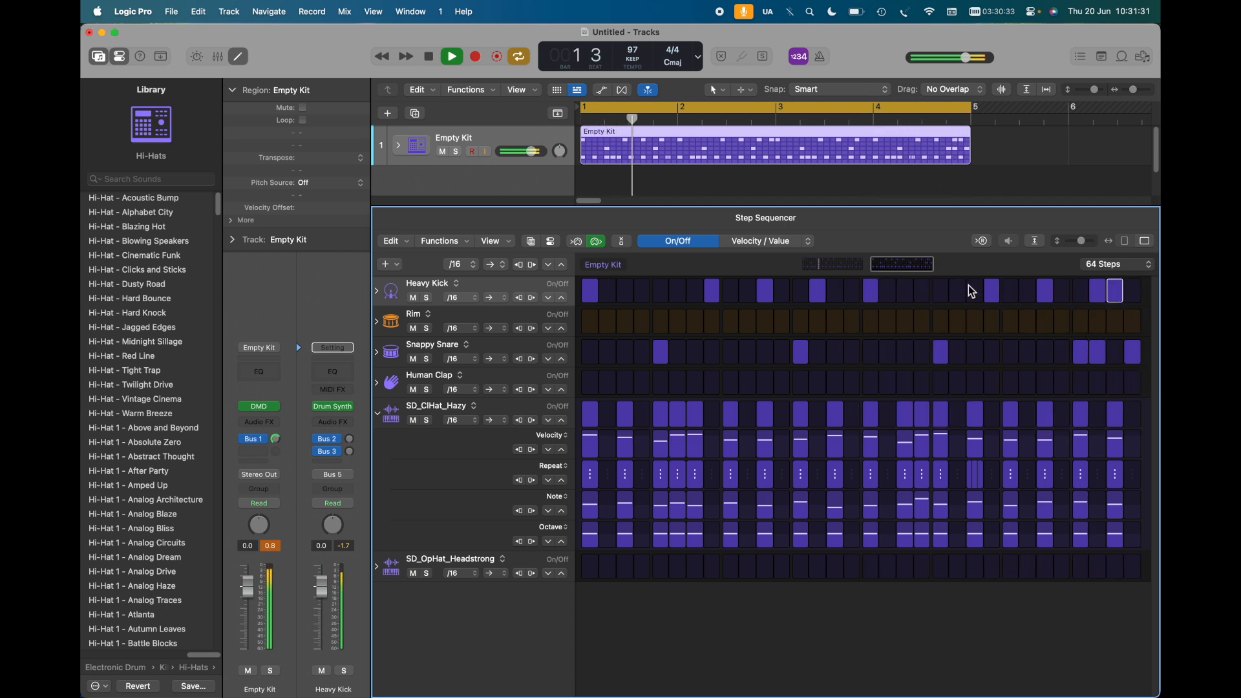
Step: Show the pattern's inspector and set its 16th-note swing to 60%
{"action": "left_click", "coordinate": [552, 242]}
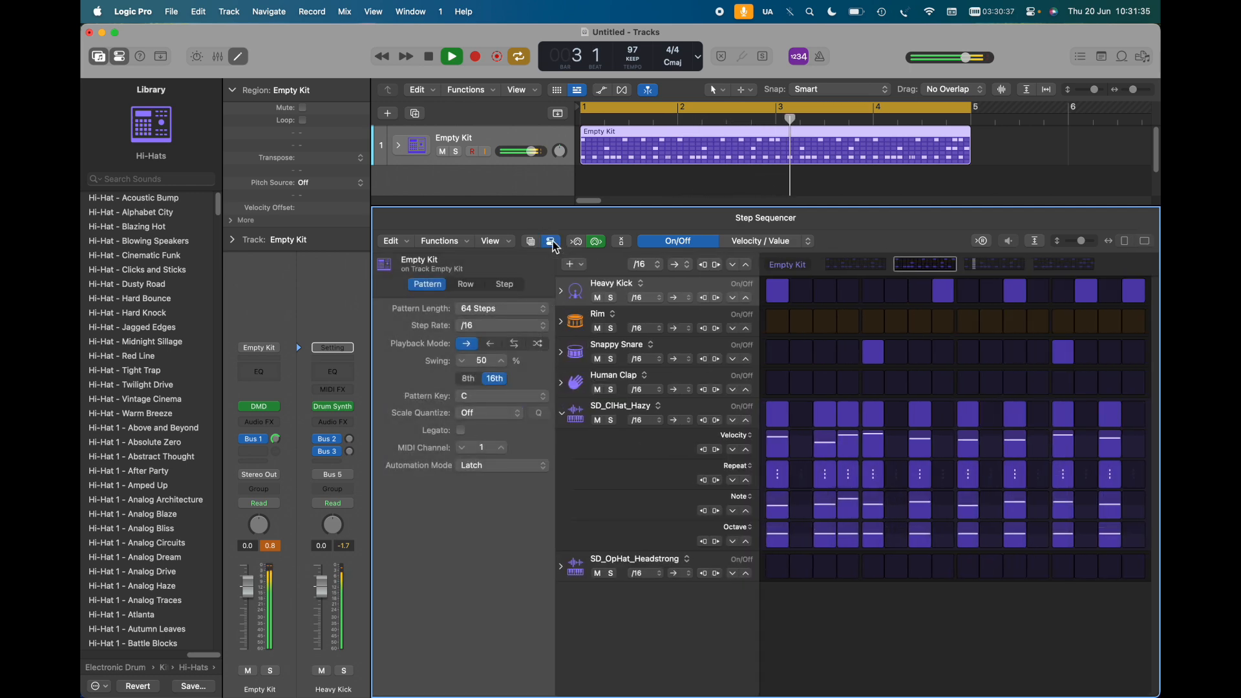
{"action": "left_click", "coordinate": [501, 361]}
{"action": "left_click", "coordinate": [502, 362]}
{"action": "left_click", "coordinate": [501, 362]}
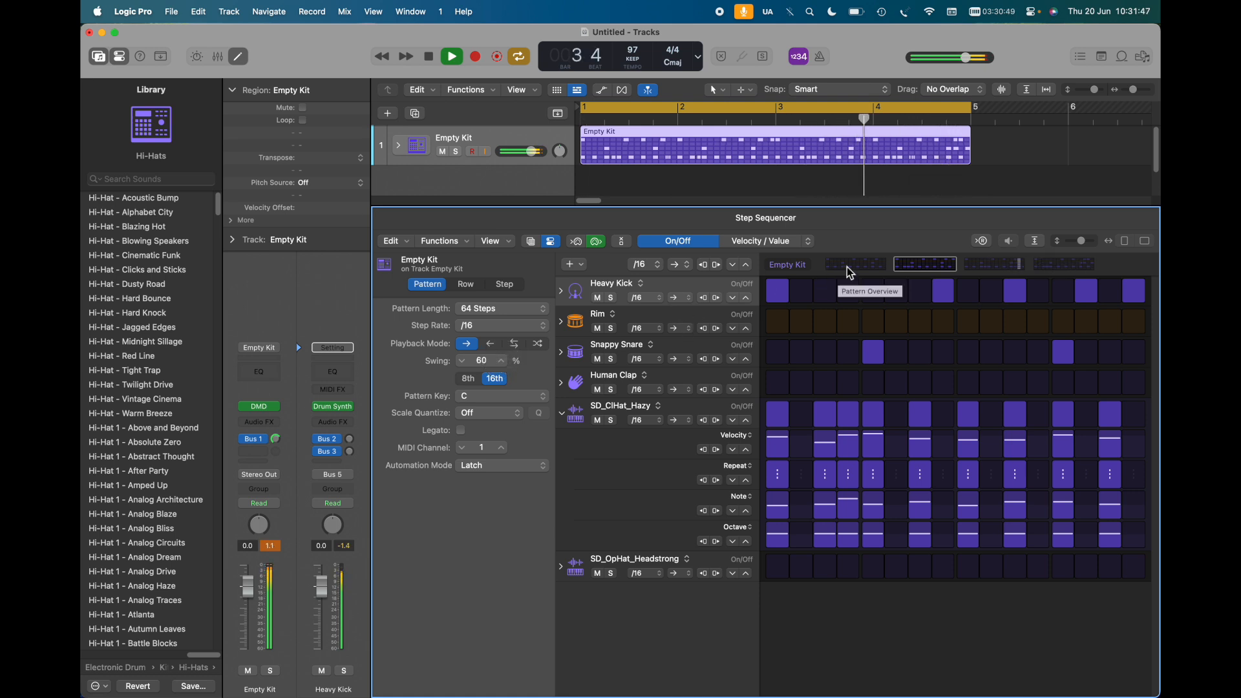
Step: Add Rim hits on steps 3 and 6 at the beginning of the pattern
{"action": "left_click", "coordinate": [848, 268]}
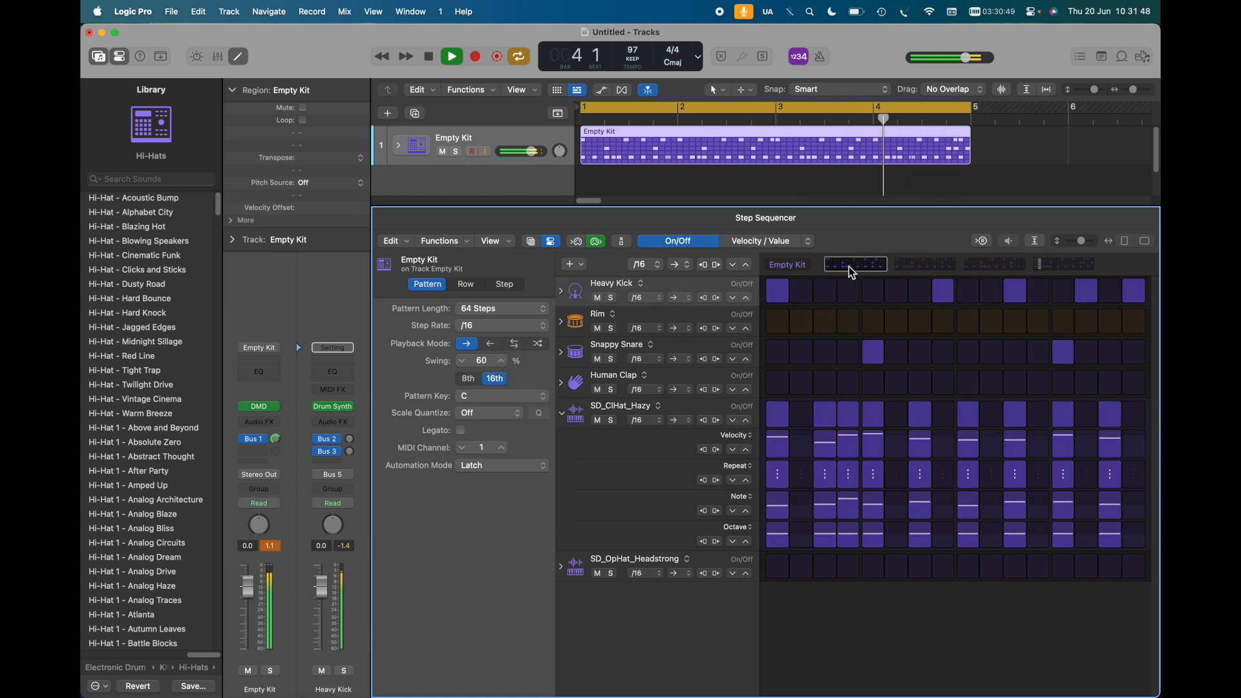
{"action": "left_click", "coordinate": [827, 320]}
{"action": "left_click", "coordinate": [897, 323]}
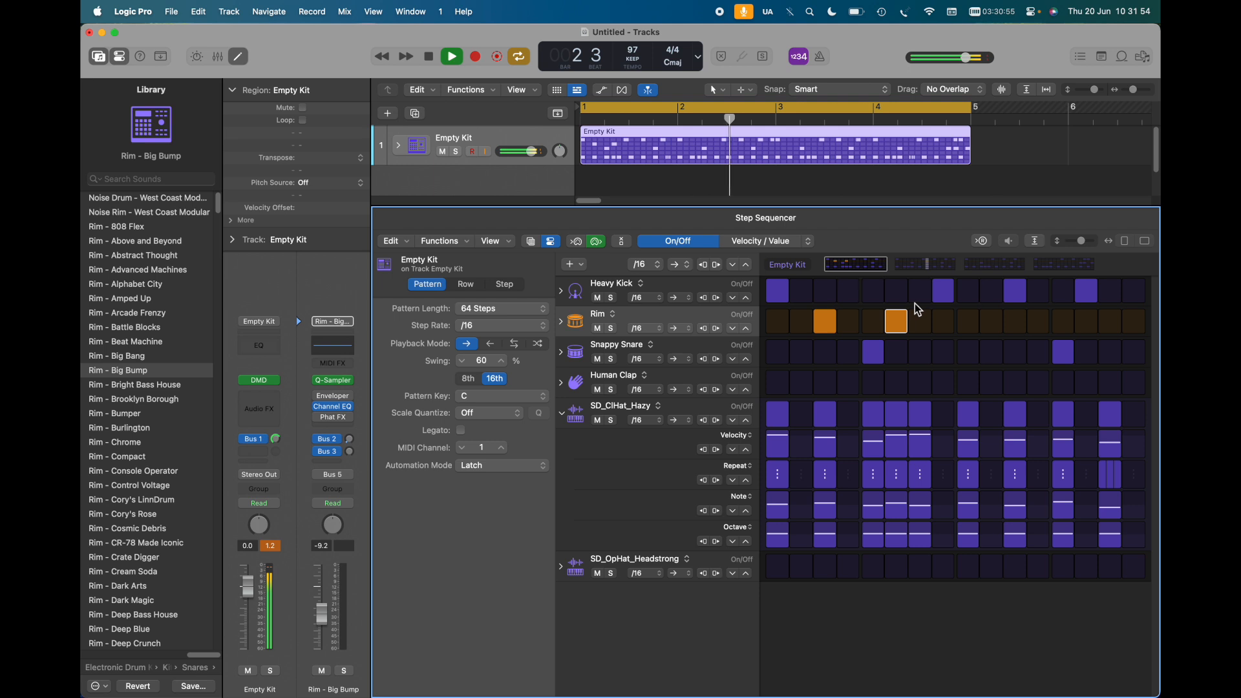
Step: Switch the step grid to Loop editing and shorten the Rim row's loop to steps 1 through 6
{"action": "left_click", "coordinate": [780, 247]}
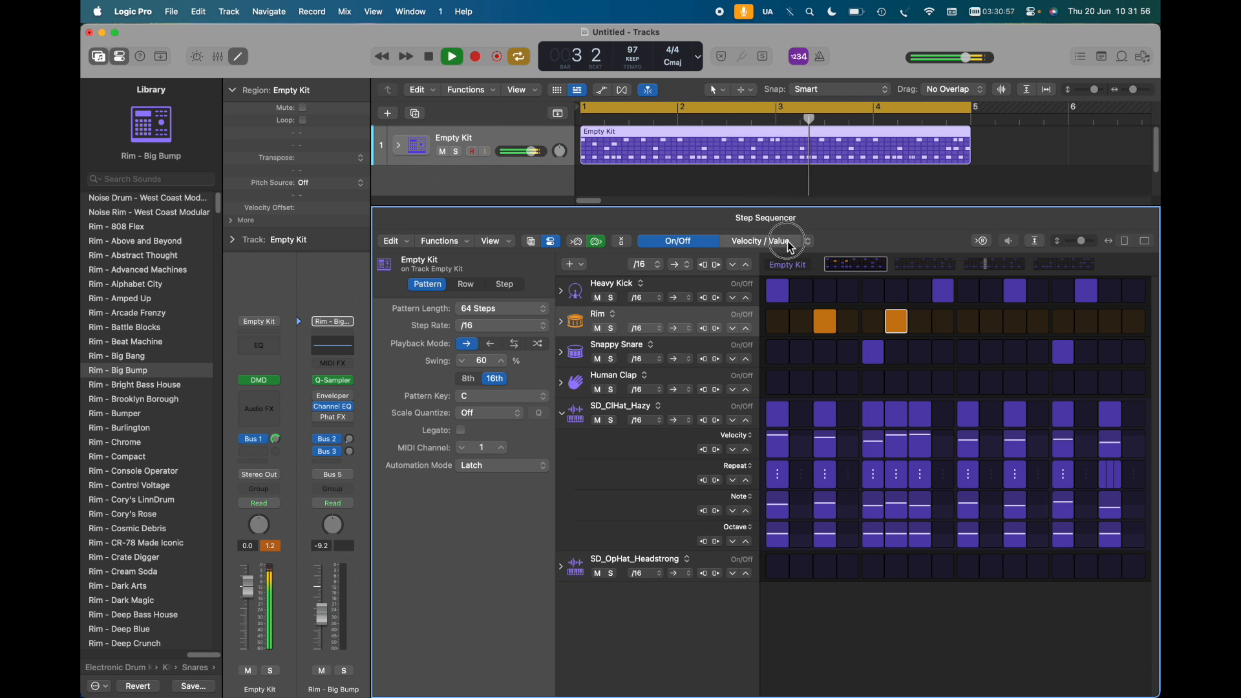
{"action": "left_click", "coordinate": [807, 243]}
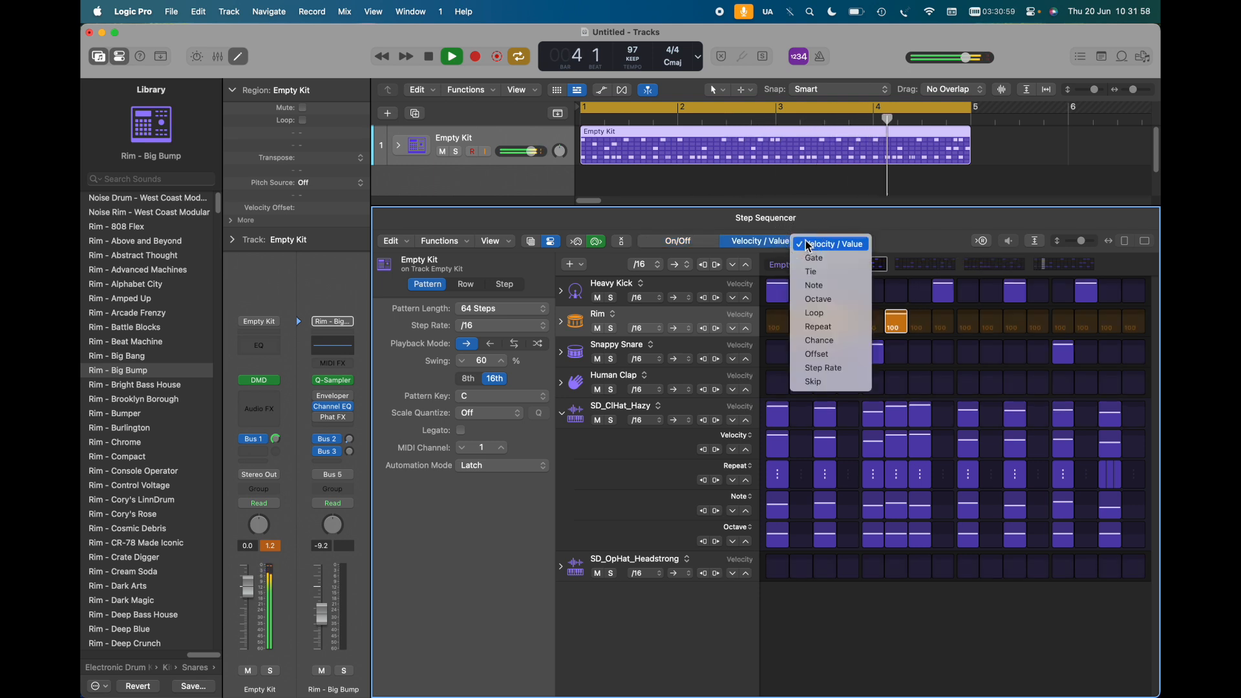
{"action": "left_click", "coordinate": [814, 313]}
{"action": "left_click_drag", "start_coordinate": [1110, 321], "coordinate": [944, 337]}
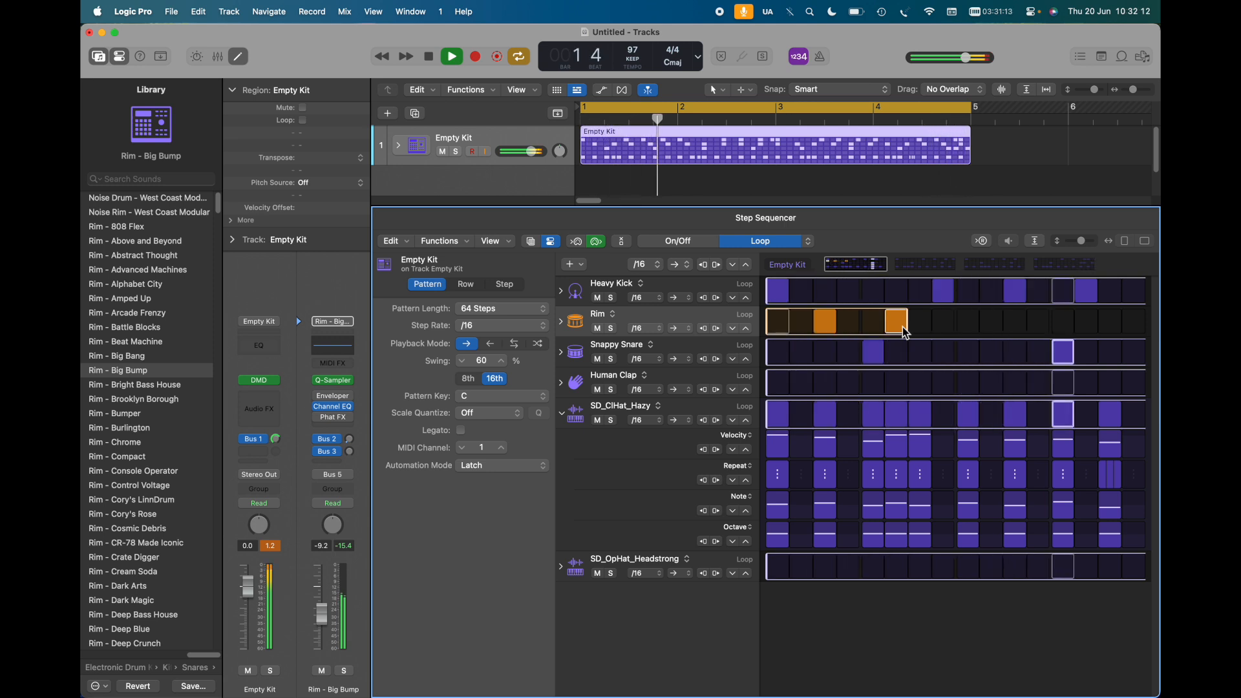
Step: Set the chance of the Rim hits to 37% on step 3 and 40% on step 6
{"action": "left_click", "coordinate": [810, 243]}
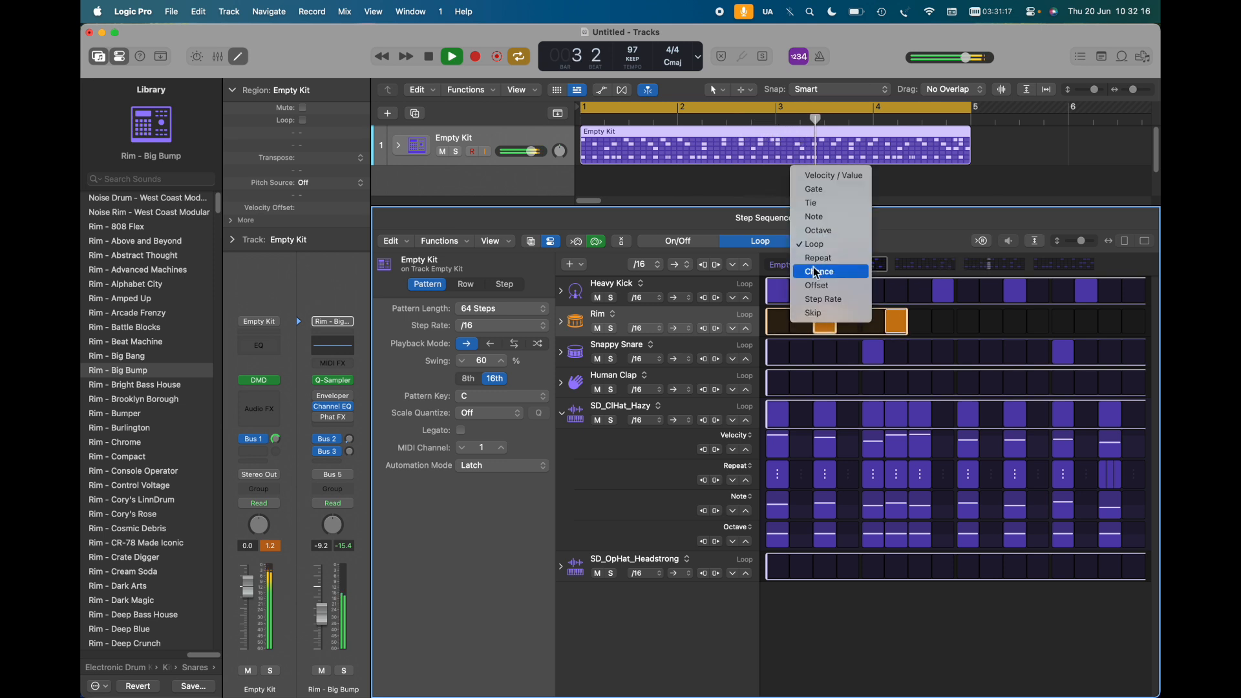
{"action": "left_click", "coordinate": [817, 272]}
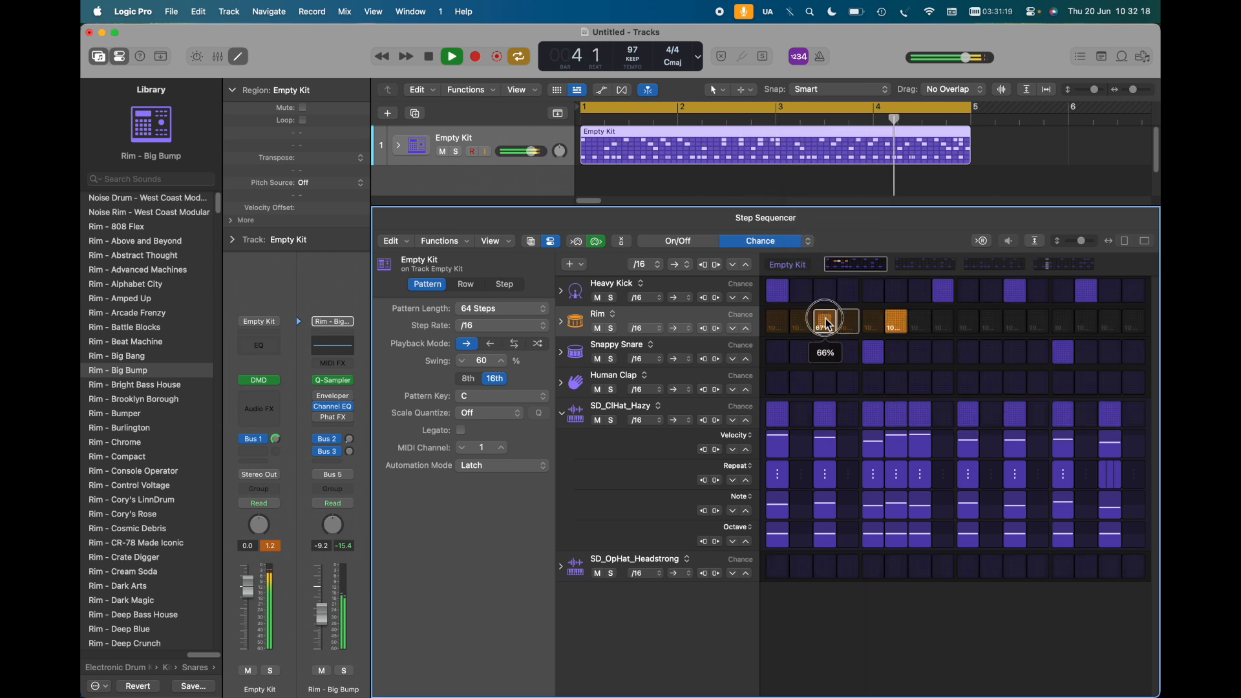
{"action": "left_click_drag", "start_coordinate": [828, 330], "coordinate": [829, 333]}
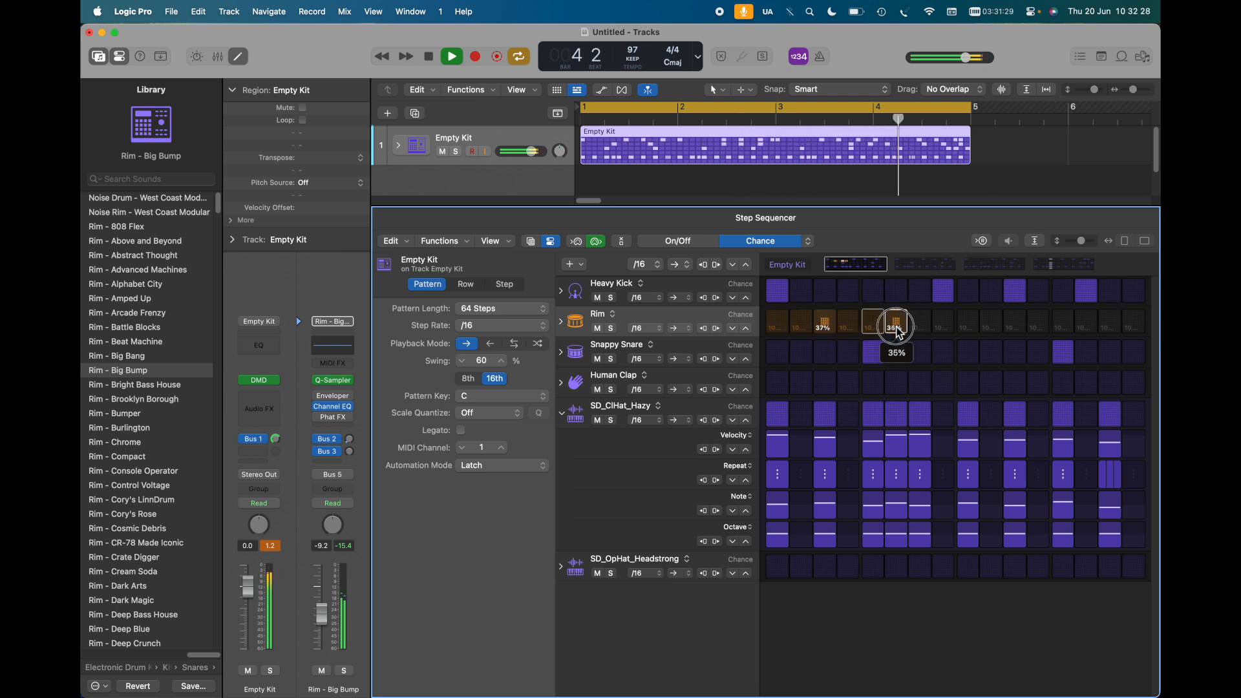
{"action": "left_click_drag", "start_coordinate": [899, 332], "coordinate": [899, 333]}
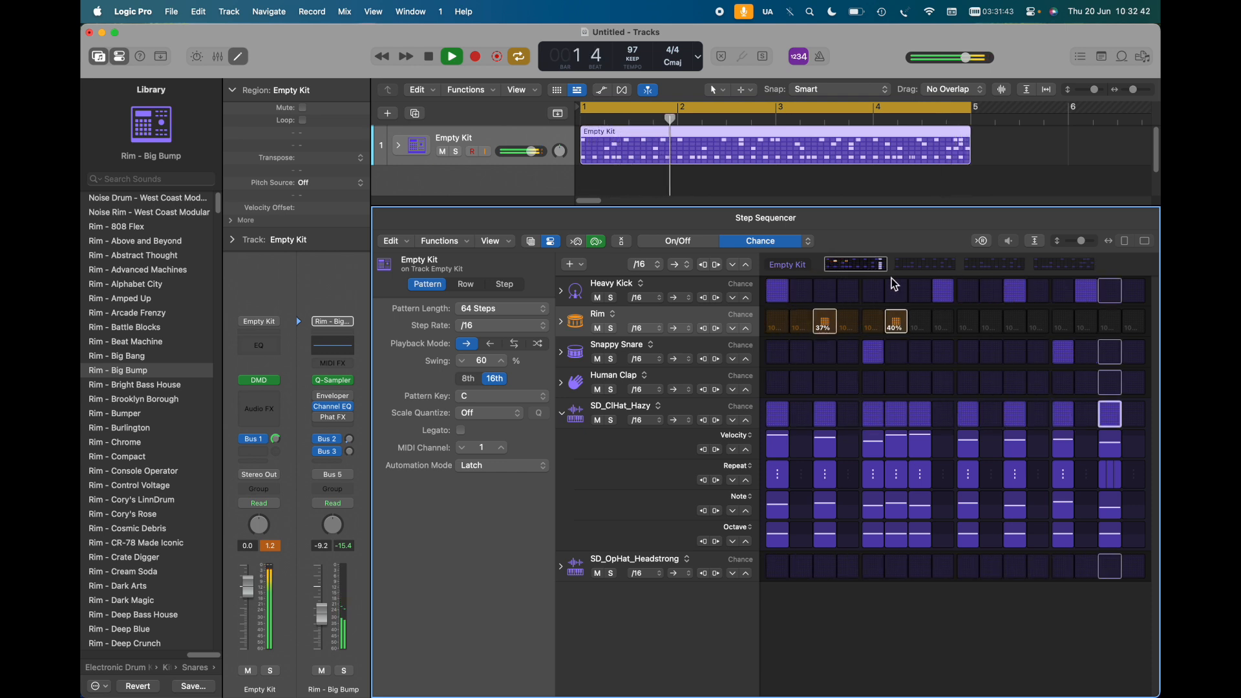
Step: Close the Step Sequencer, expand the Empty Kit stack, and raise the Snappy Snare's Bus 2 reverb send to about -16.3 dB
{"action": "key", "text": "e"}
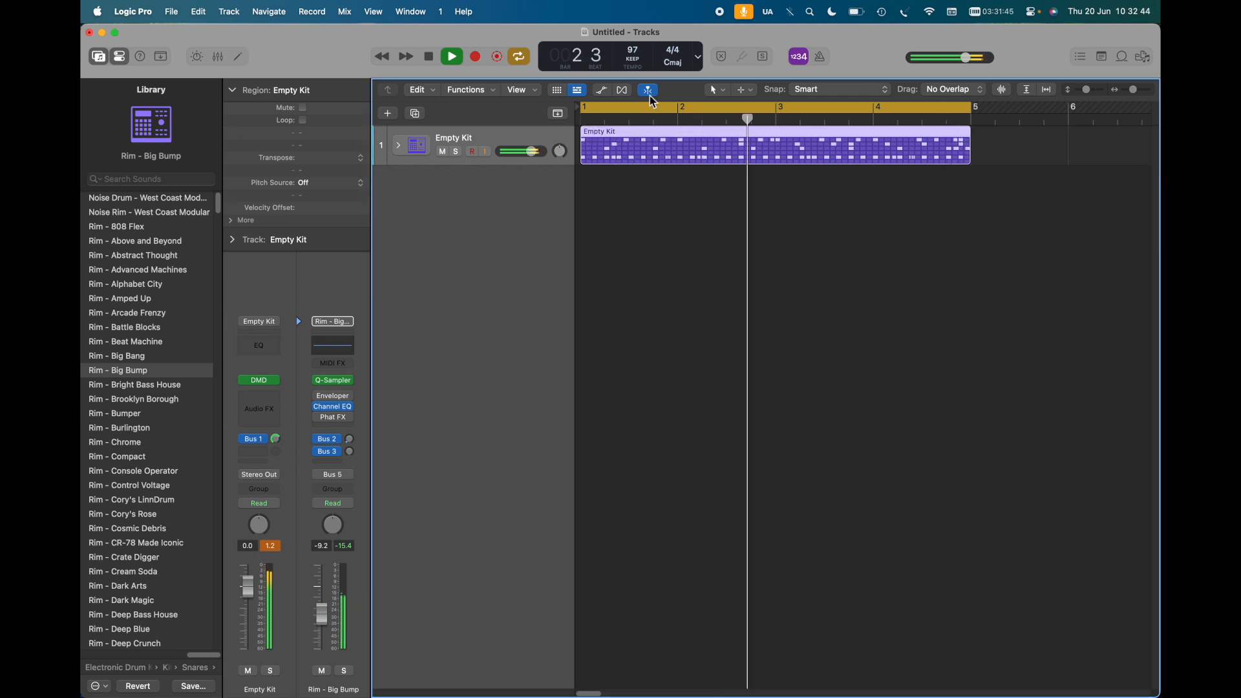
{"action": "left_click", "coordinate": [399, 146]}
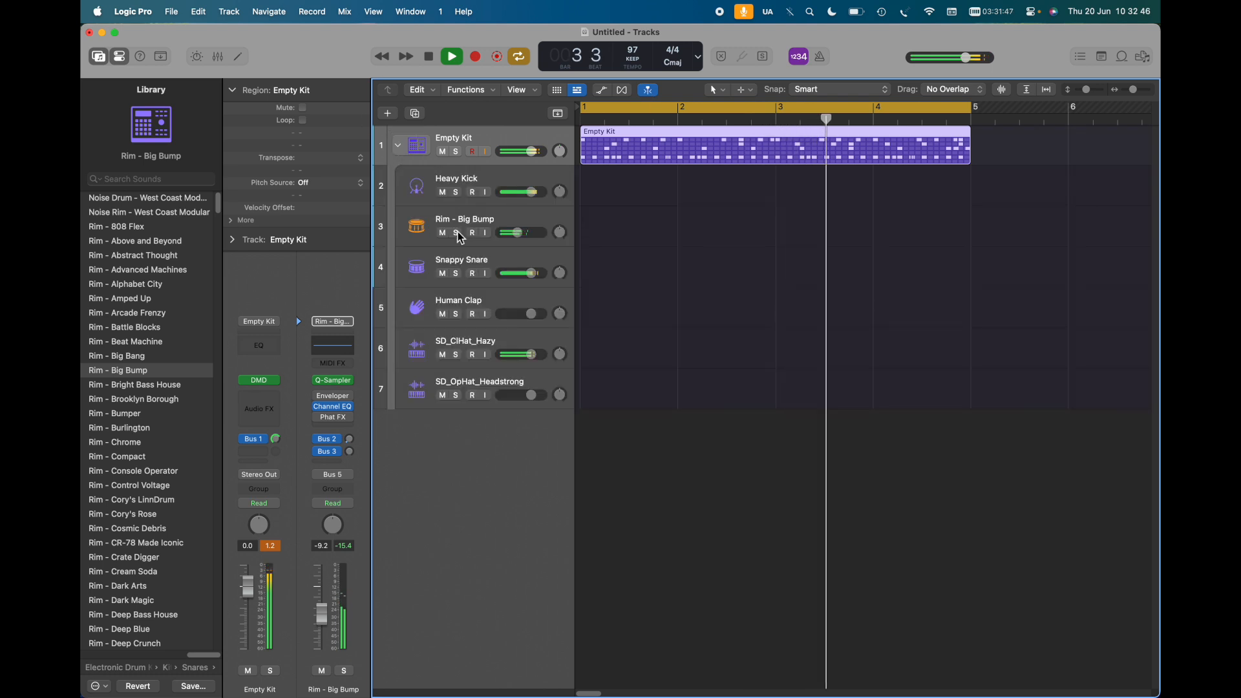
{"action": "left_click", "coordinate": [488, 266]}
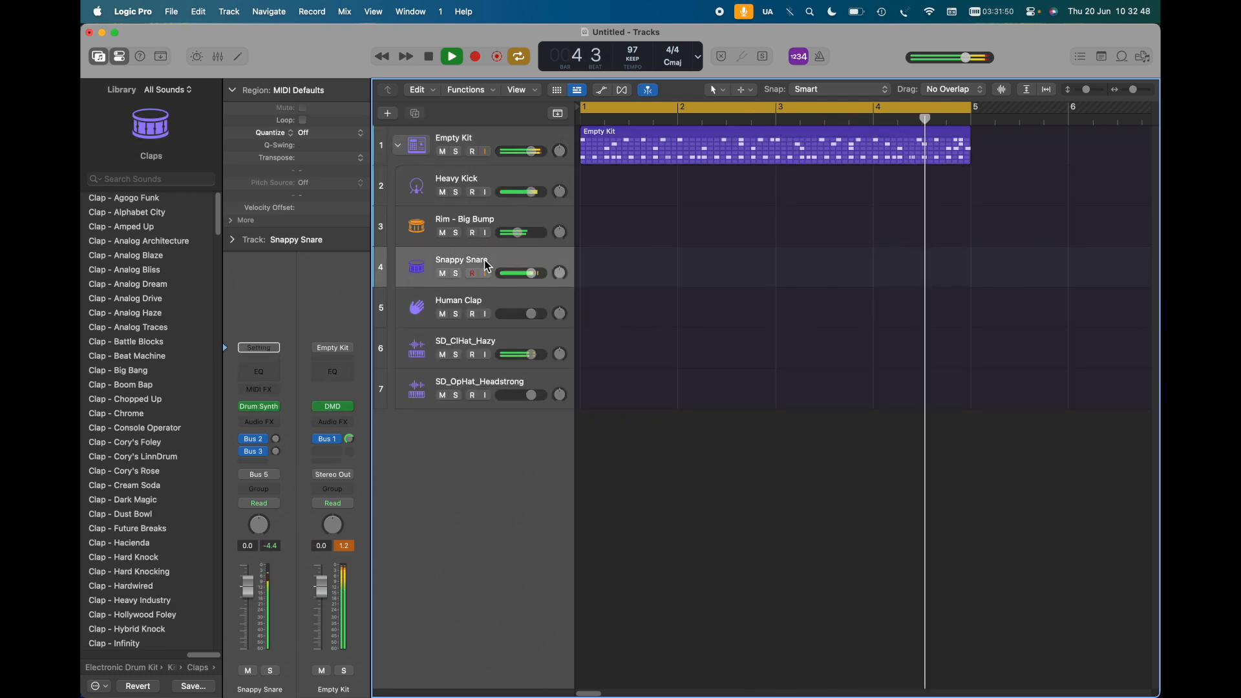
{"action": "left_click", "coordinate": [277, 452]}
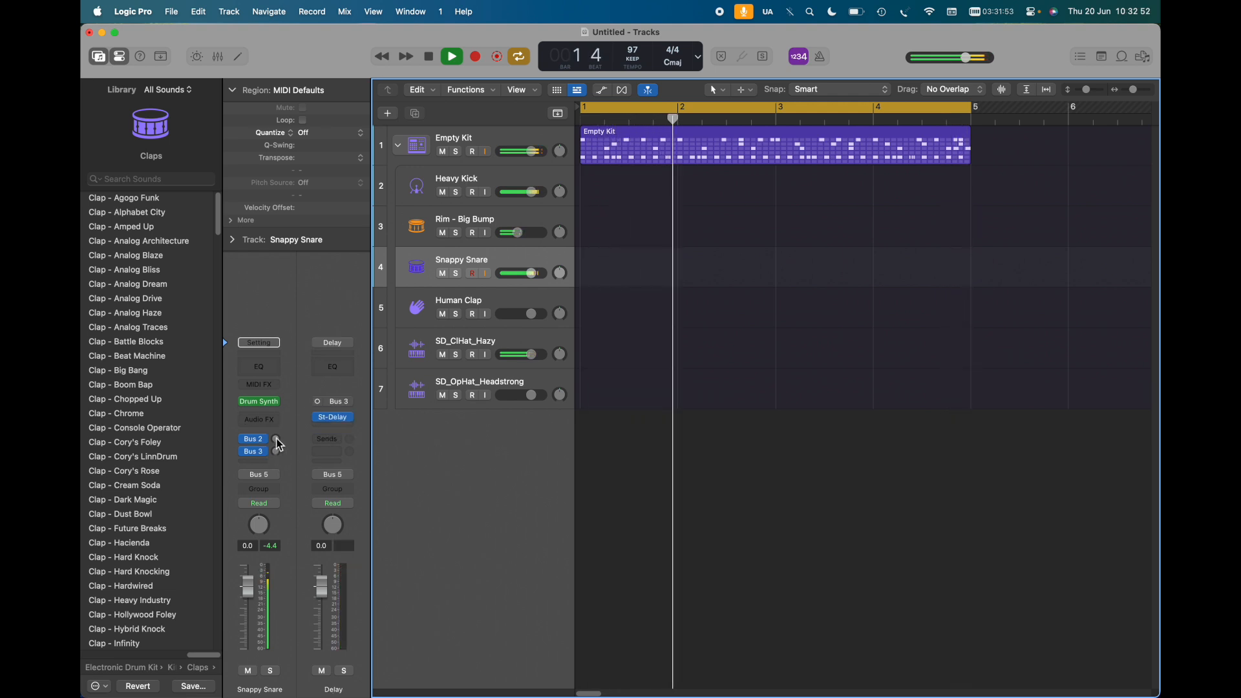
{"action": "left_click", "coordinate": [277, 441]}
{"action": "left_click_drag", "start_coordinate": [278, 446], "coordinate": [279, 411]}
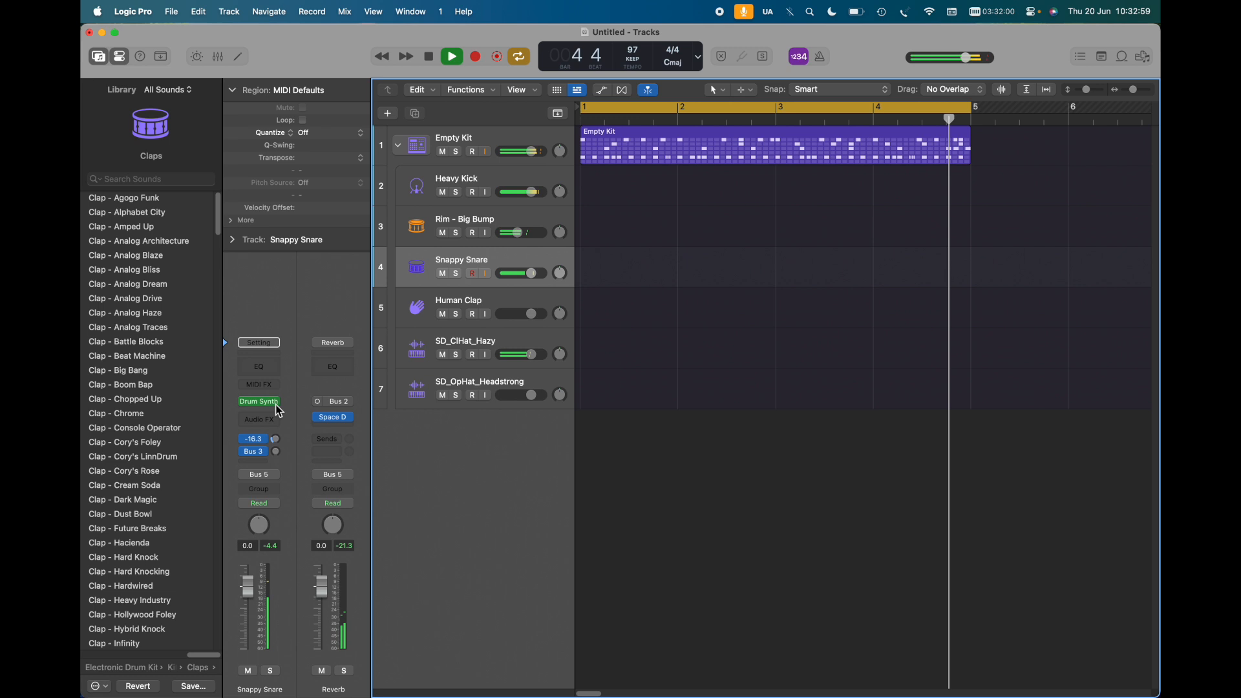
Step: Raise the Rim - Big Bump track's Bus 2 reverb send to about -21.6 dB and collapse the Empty Kit stack
{"action": "left_click", "coordinate": [470, 221]}
{"action": "left_click_drag", "start_coordinate": [277, 441], "coordinate": [279, 429]}
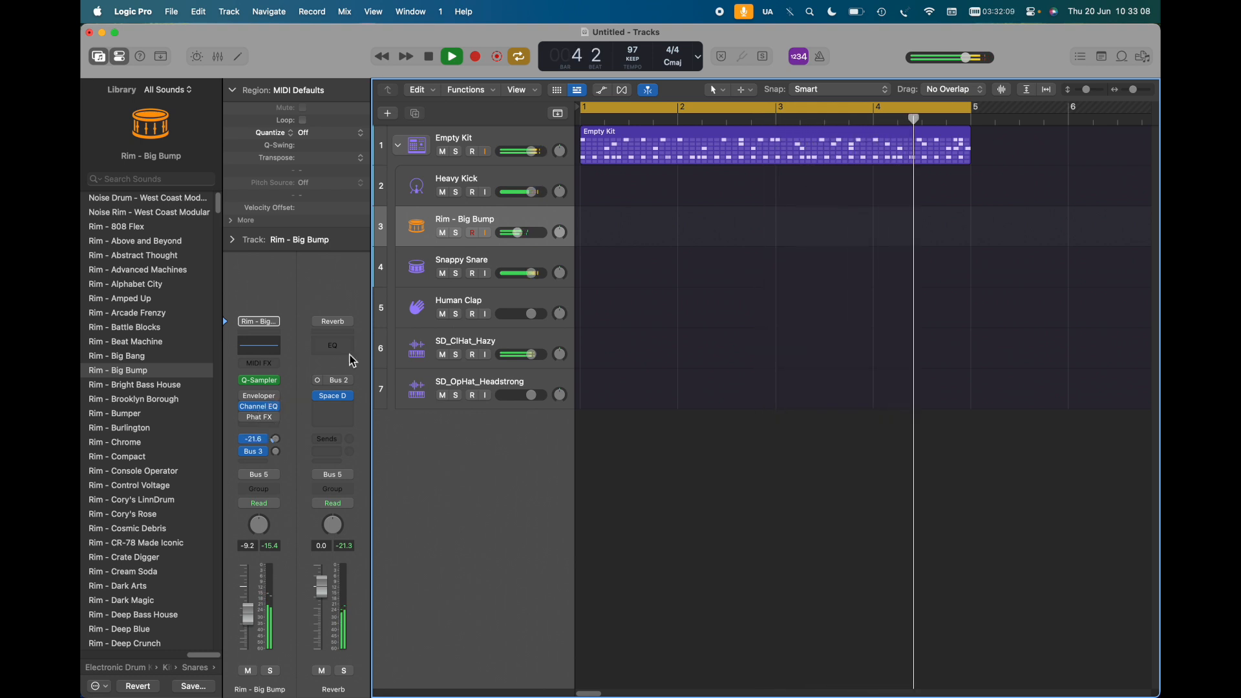
{"action": "left_click", "coordinate": [399, 149]}
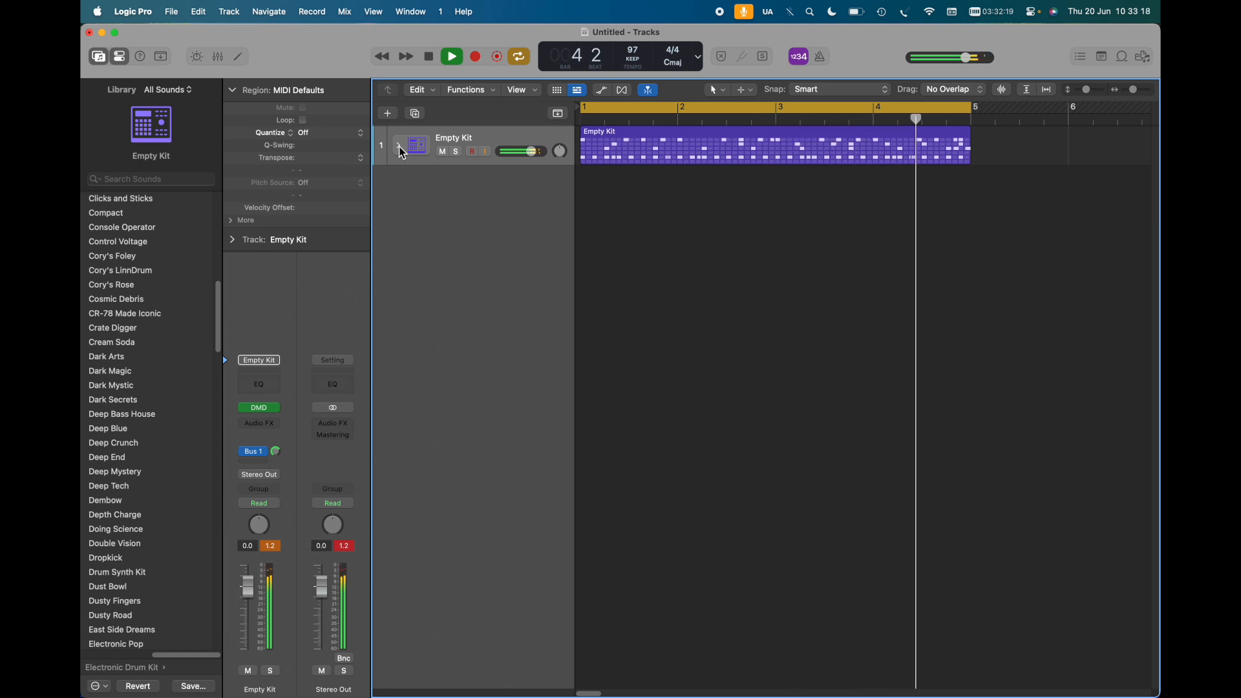
Step: Stop playback, reopen the Empty Kit pattern in the Step Sequencer, and collapse the SD_ClHat_Hazy subrows
{"action": "key", "text": "space"}
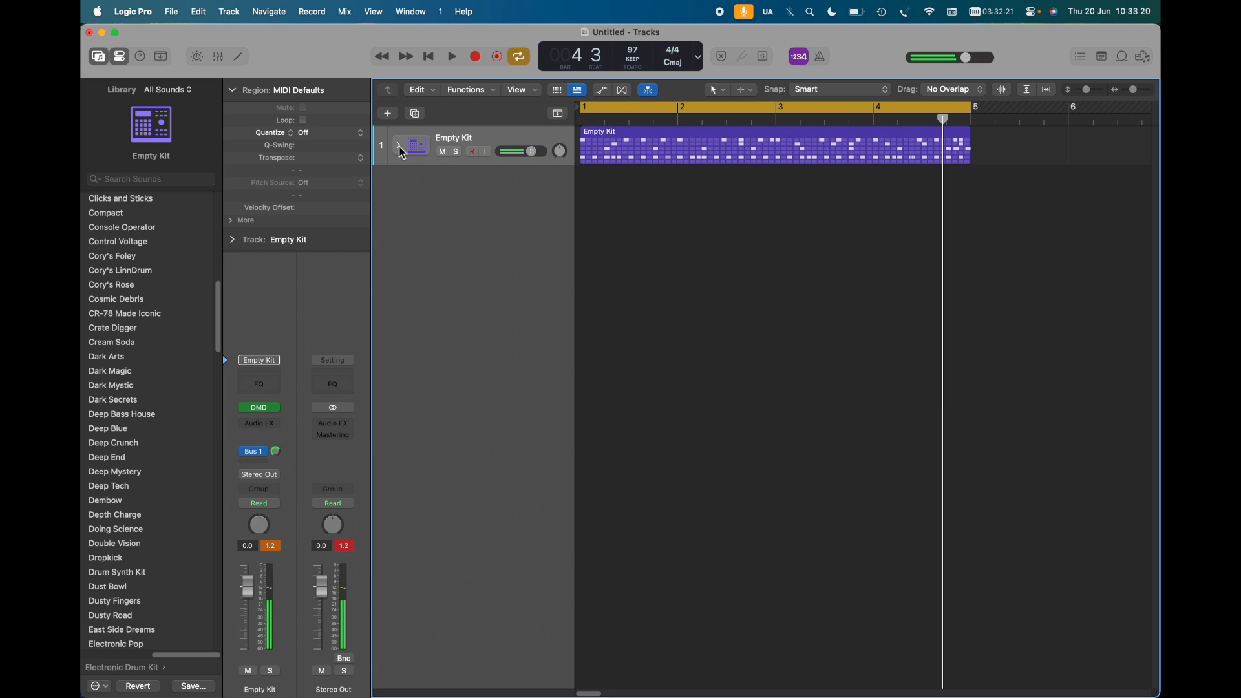
{"action": "double_click", "coordinate": [659, 132]}
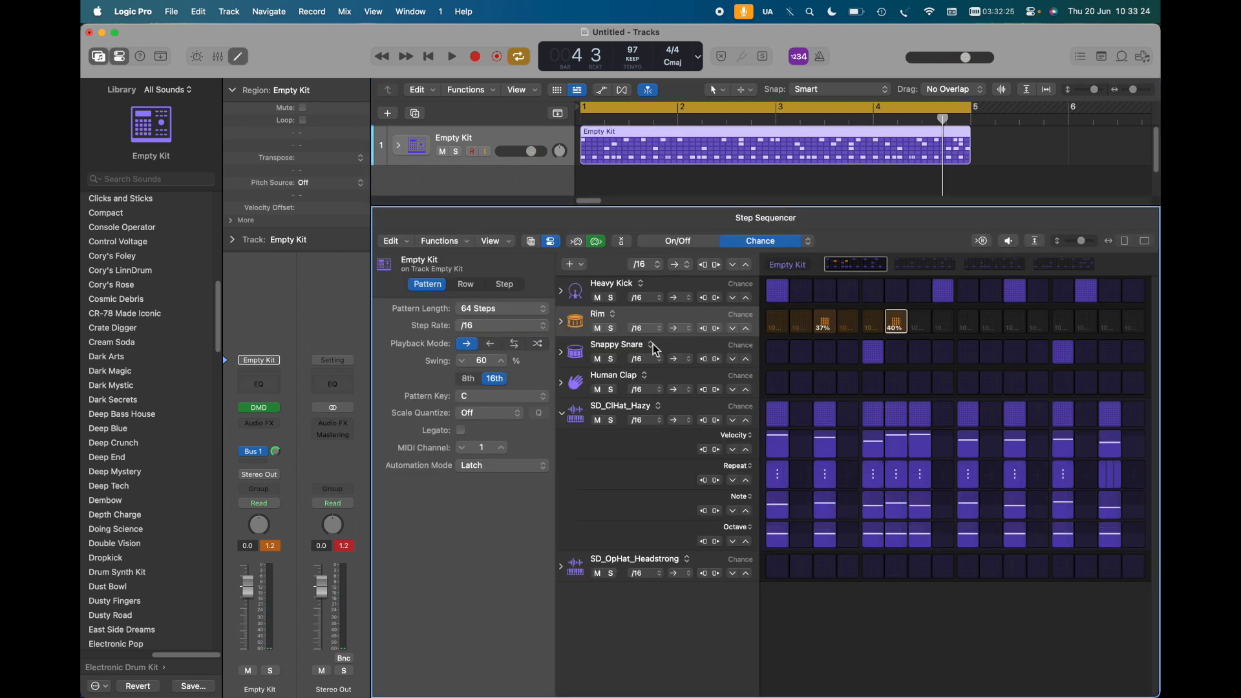
{"action": "left_click", "coordinate": [562, 413]}
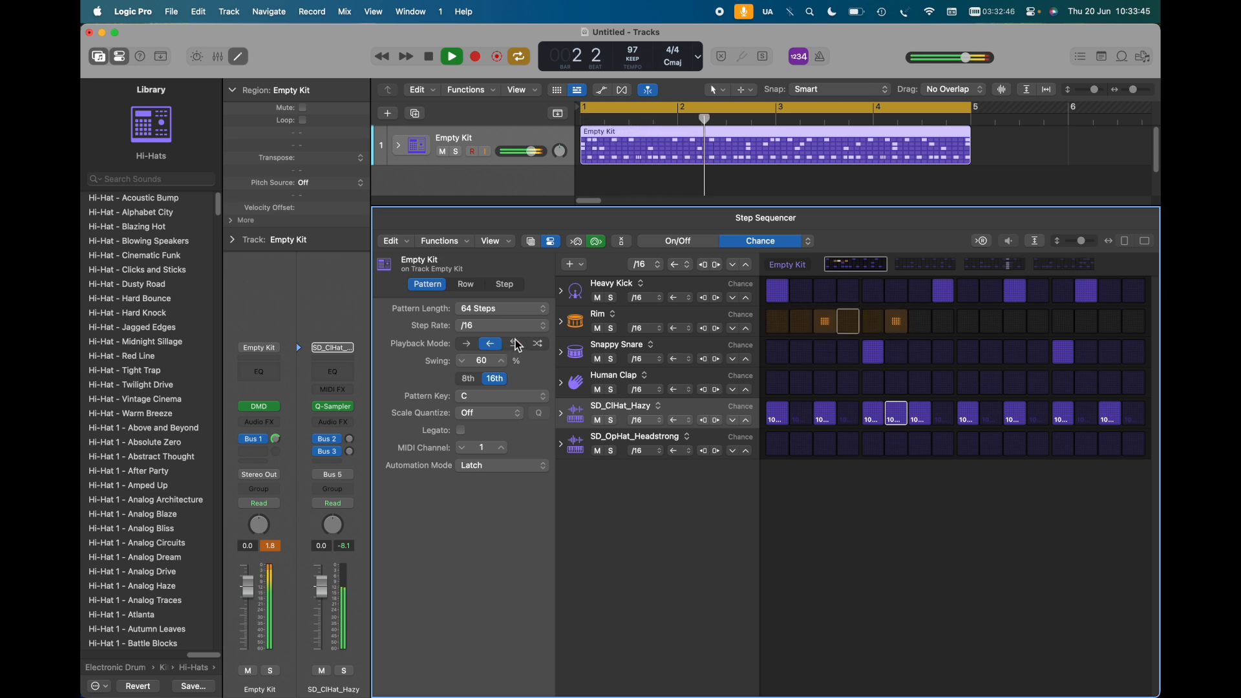
Step: Audition the ping-pong and random playback modes for the whole pattern and return it to forward
{"action": "left_click", "coordinate": [521, 348]}
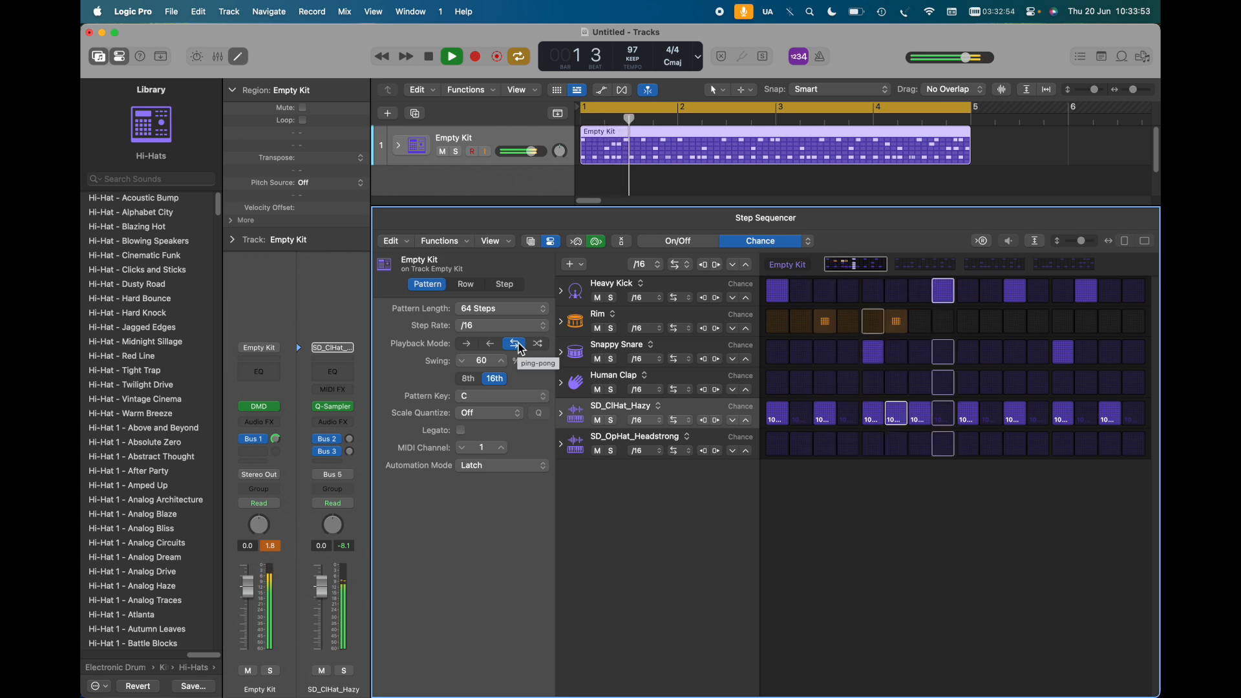
{"action": "left_click", "coordinate": [543, 349]}
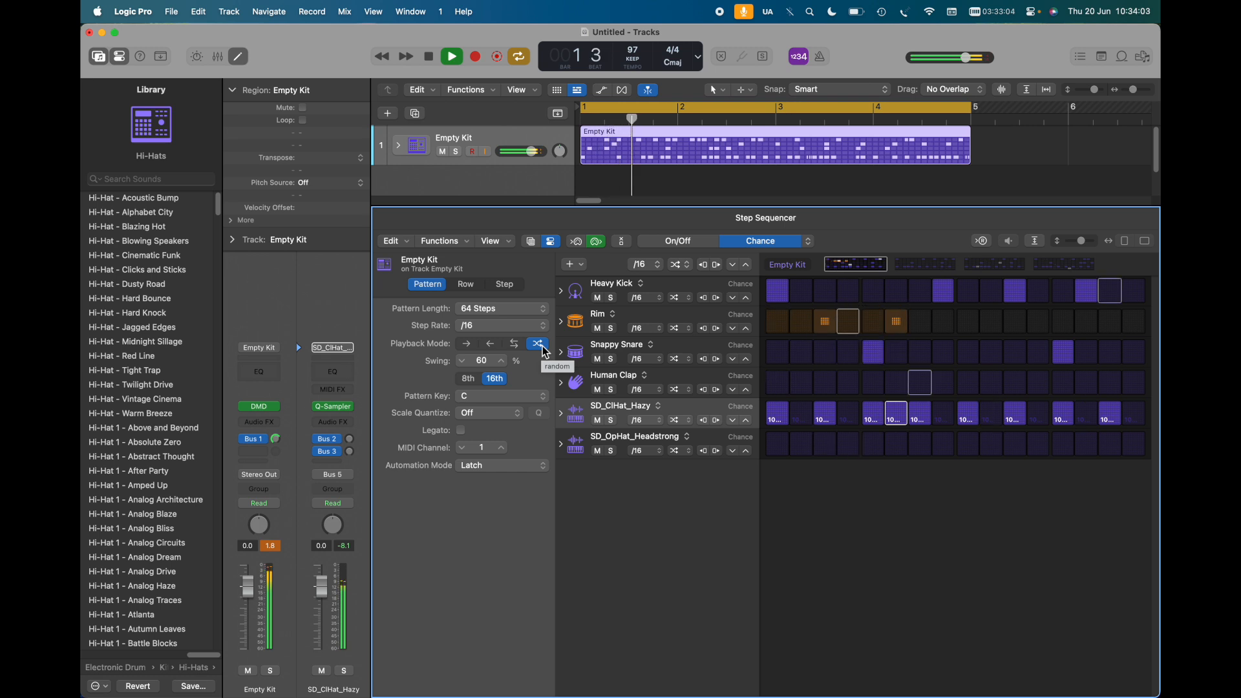
{"action": "left_click", "coordinate": [467, 344]}
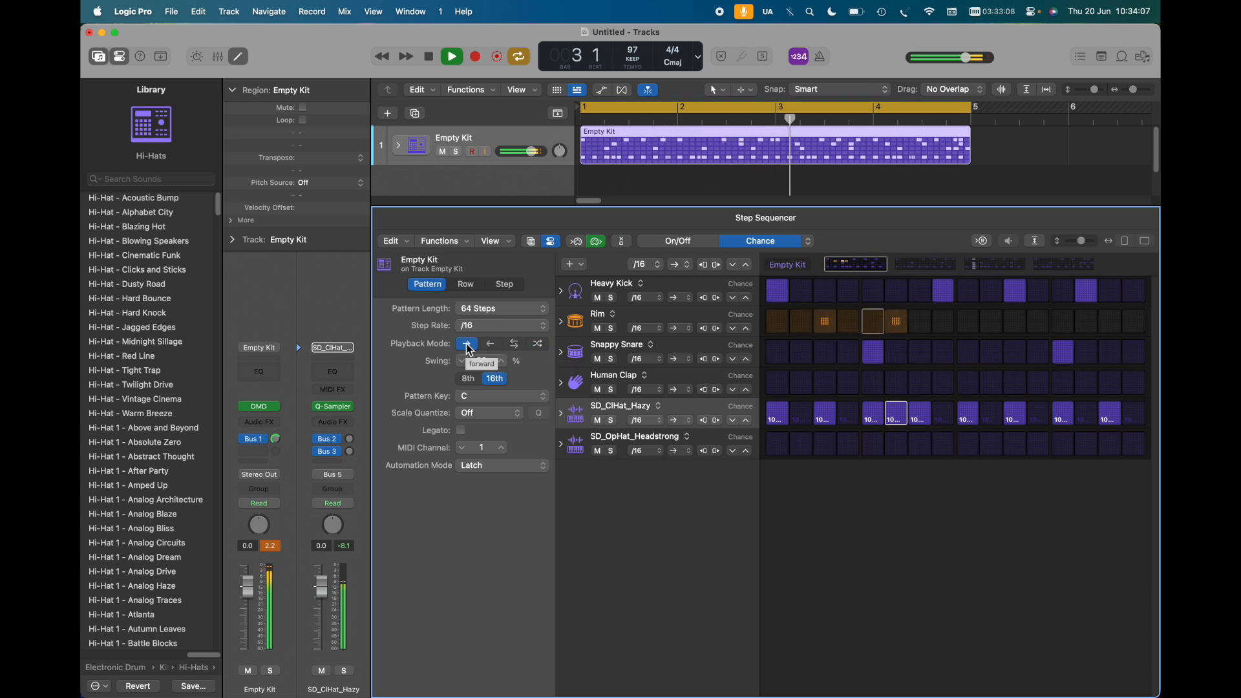
Step: Try reverse playback on the SD_ClHat_Hazy row alone and restore the row to forward
{"action": "left_click", "coordinate": [466, 285]}
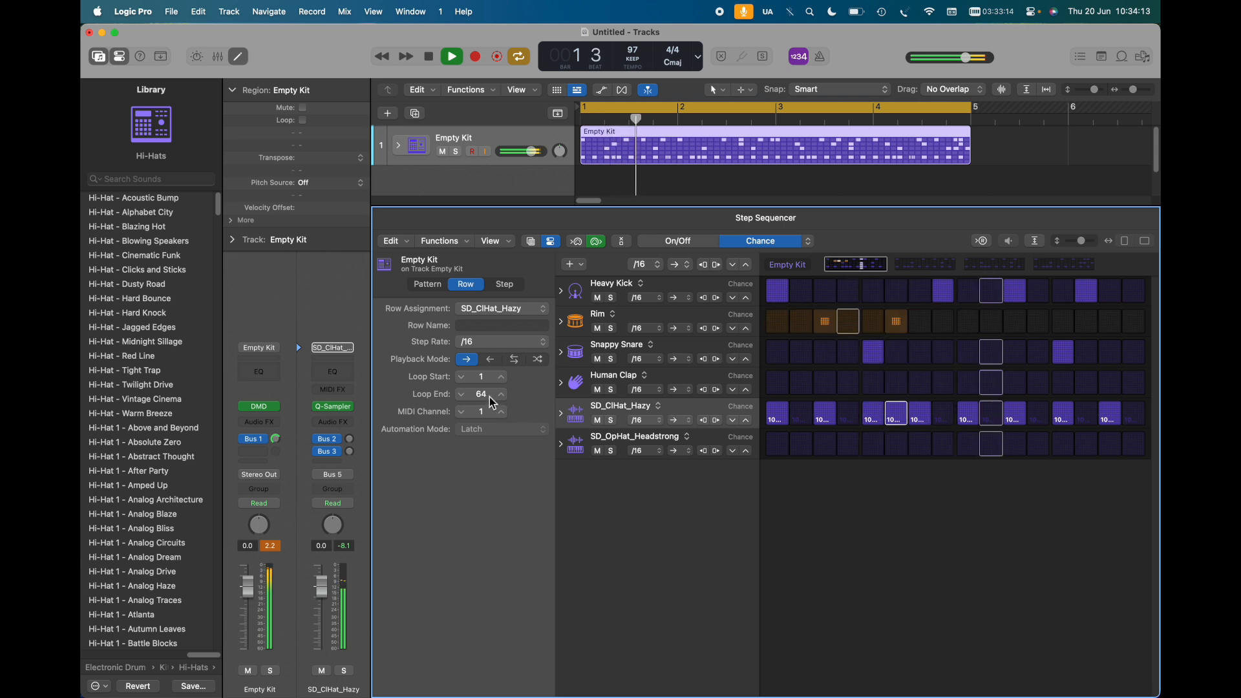
{"action": "left_click", "coordinate": [491, 360]}
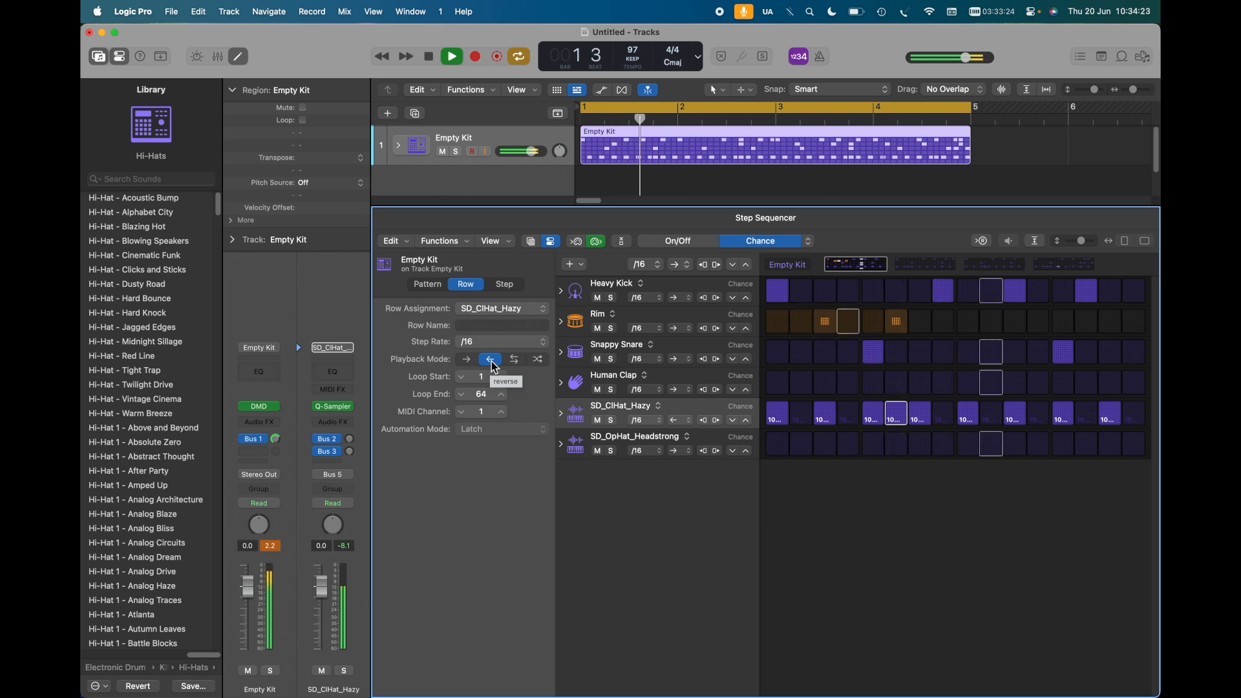
{"action": "left_click", "coordinate": [467, 360]}
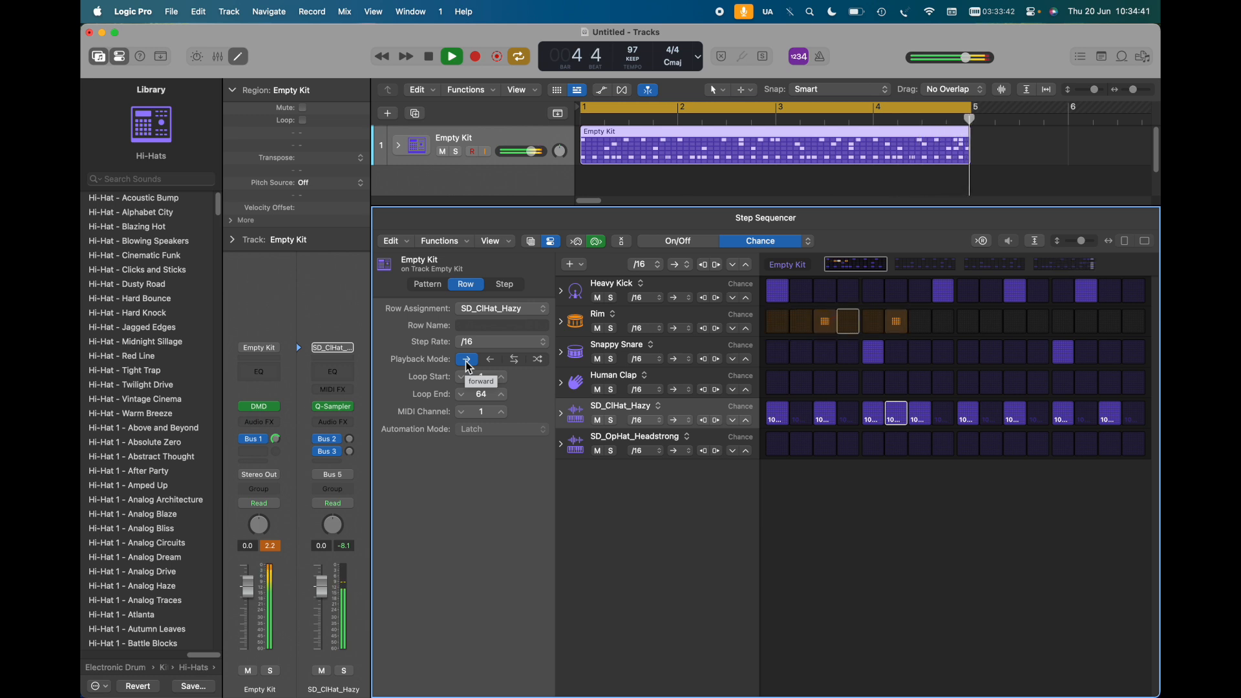
Step: Stop playback, close the Step Sequencer, and start adding the Empty Kit region to the Apple Loops library under the name New Kit
{"action": "key", "text": "space"}
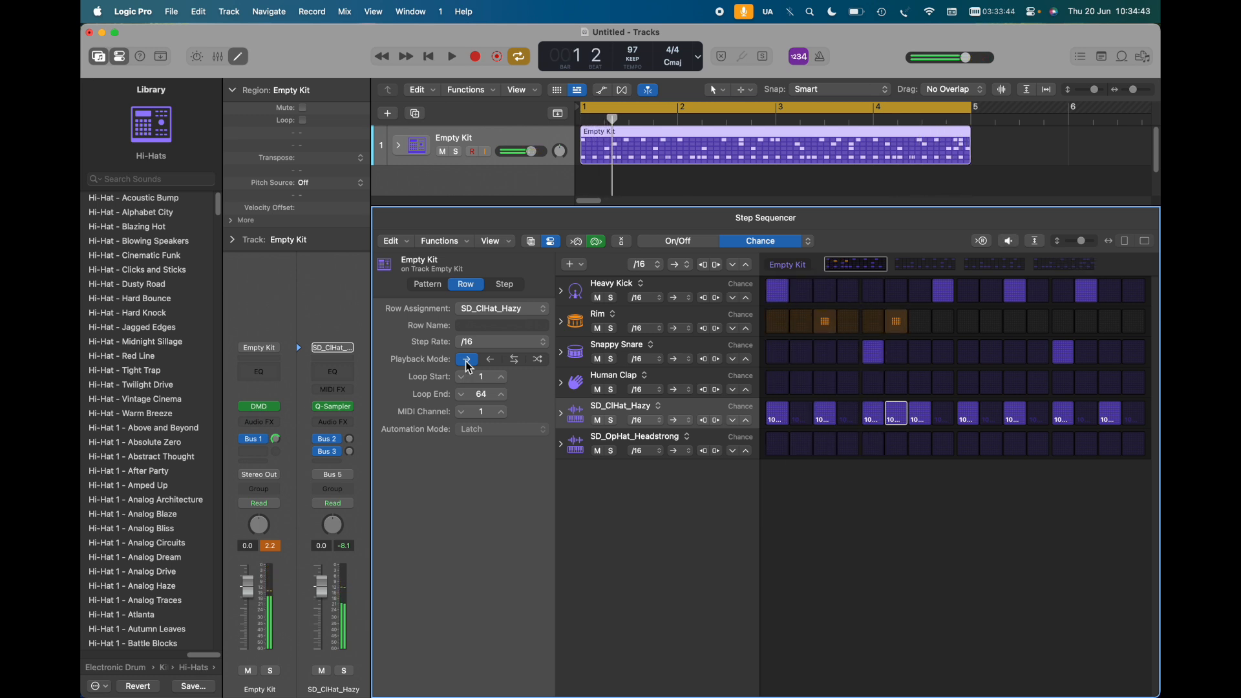
{"action": "key", "text": "e"}
{"action": "key", "text": "super+Left"}
{"action": "key", "text": "super+Left"}
{"action": "key", "text": "super+Left"}
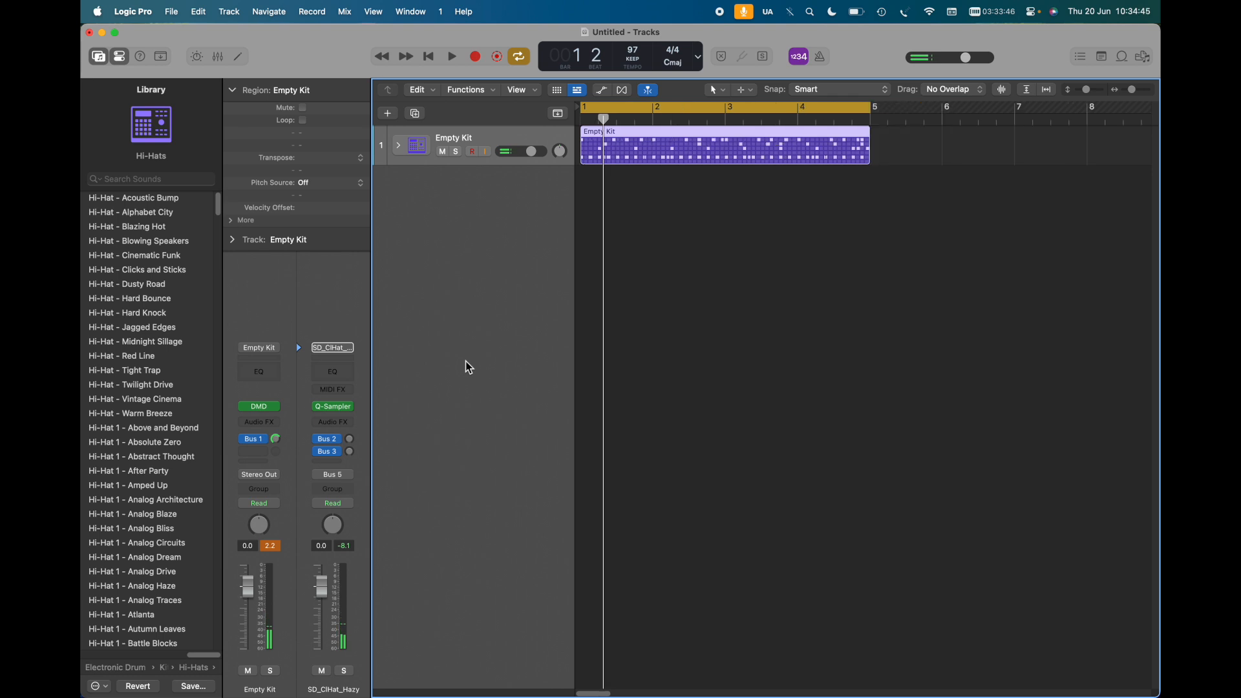
{"action": "left_click", "coordinate": [1122, 57]}
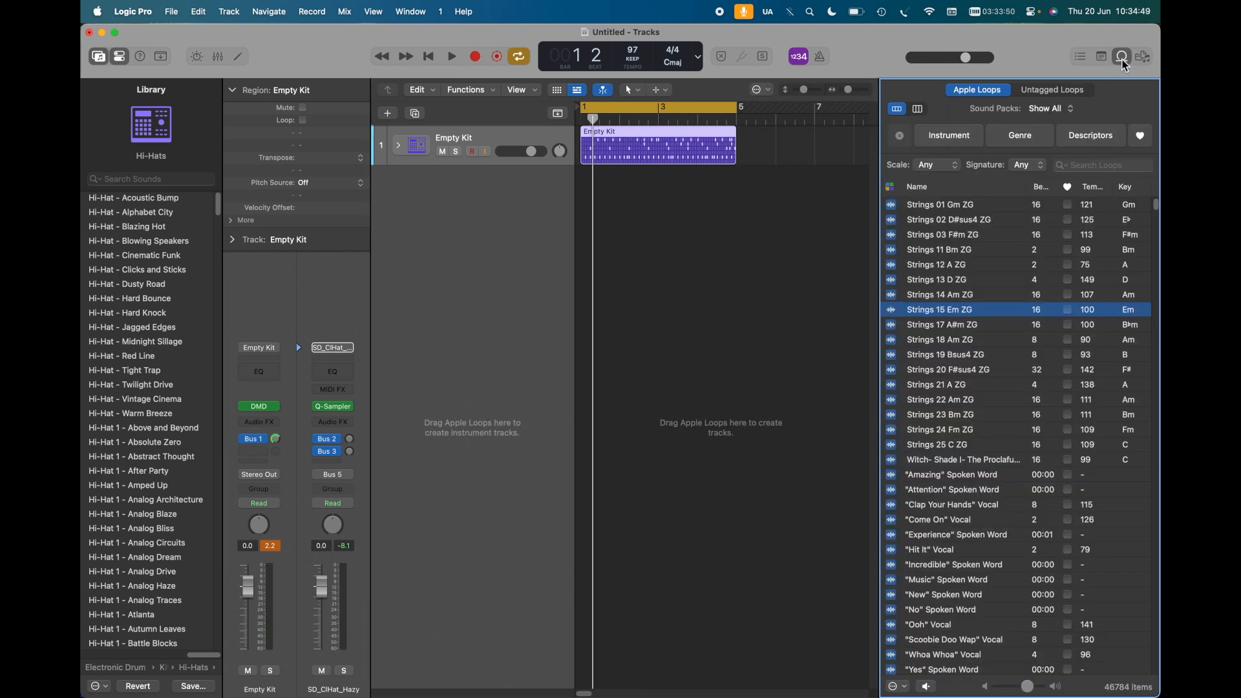
{"action": "left_click_drag", "start_coordinate": [632, 132], "coordinate": [974, 260]}
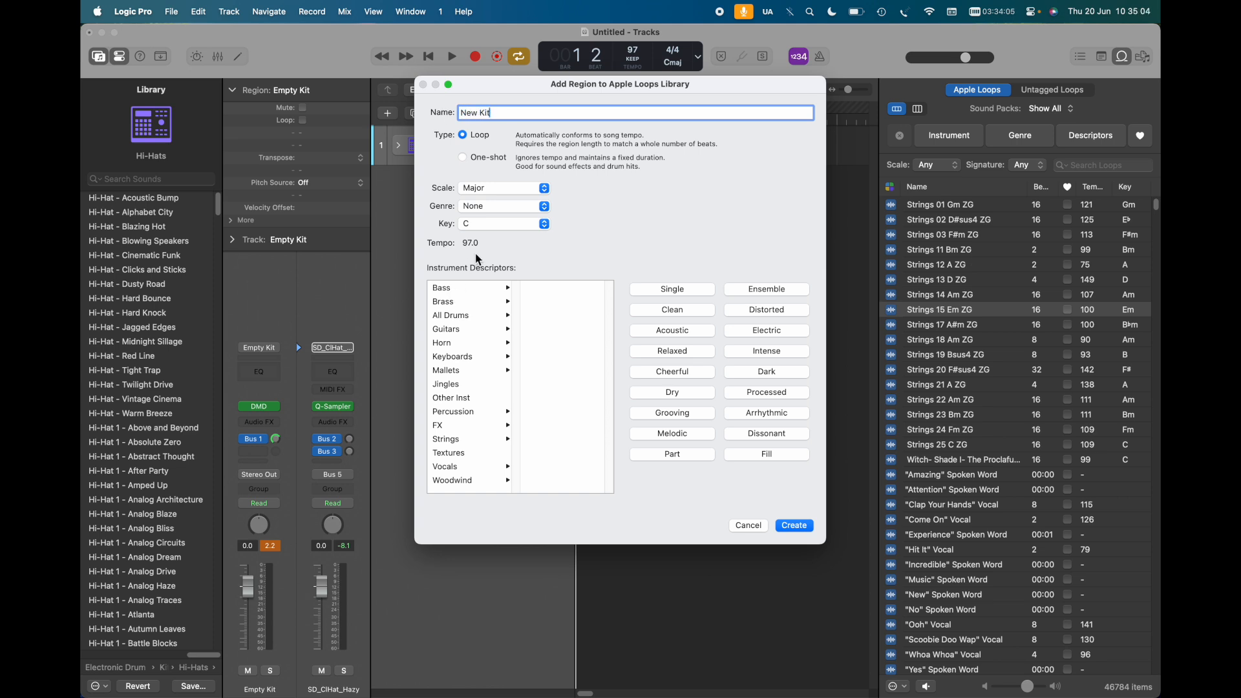
Step: Set the new loop's scale to Neither, its genre to Hip Hop and its key to None
{"action": "left_click", "coordinate": [495, 192]}
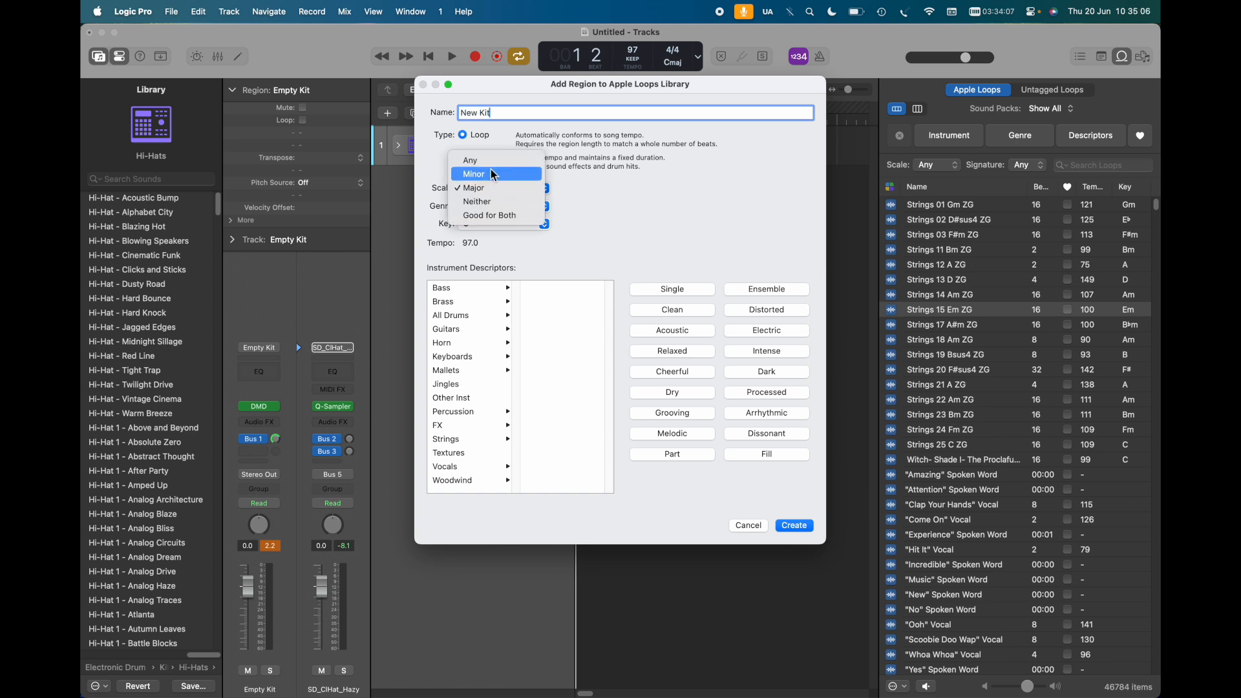
{"action": "left_click", "coordinate": [503, 202]}
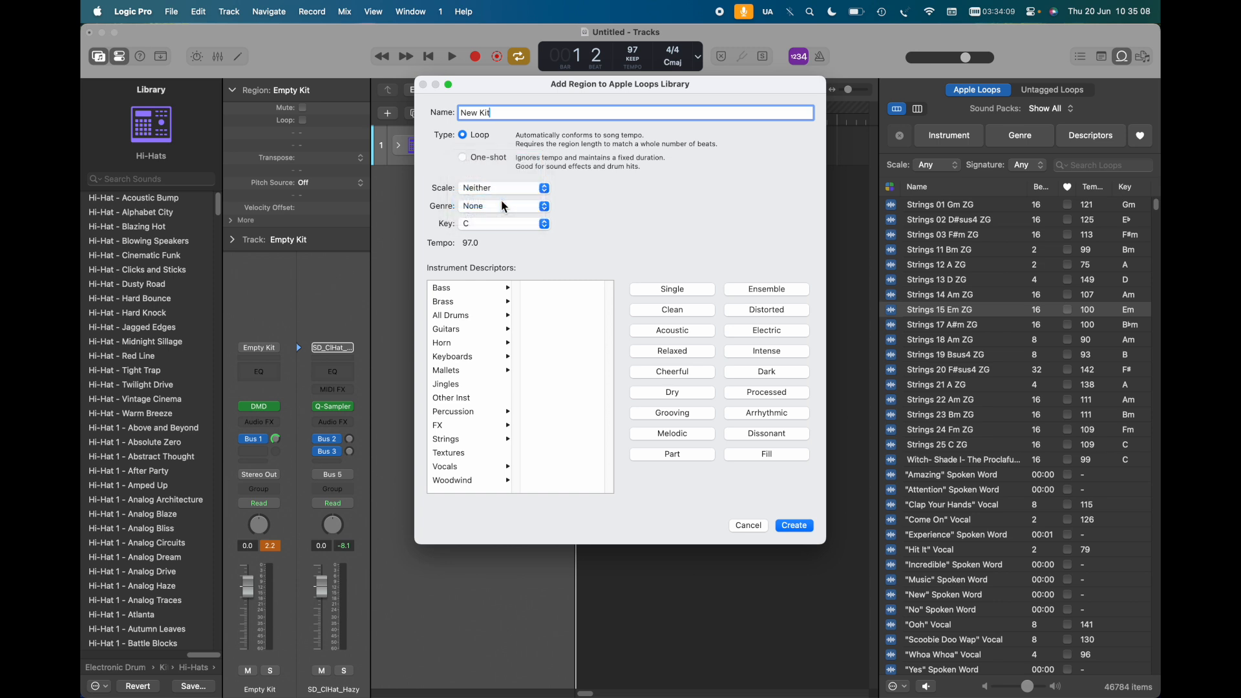
{"action": "left_click", "coordinate": [490, 207]}
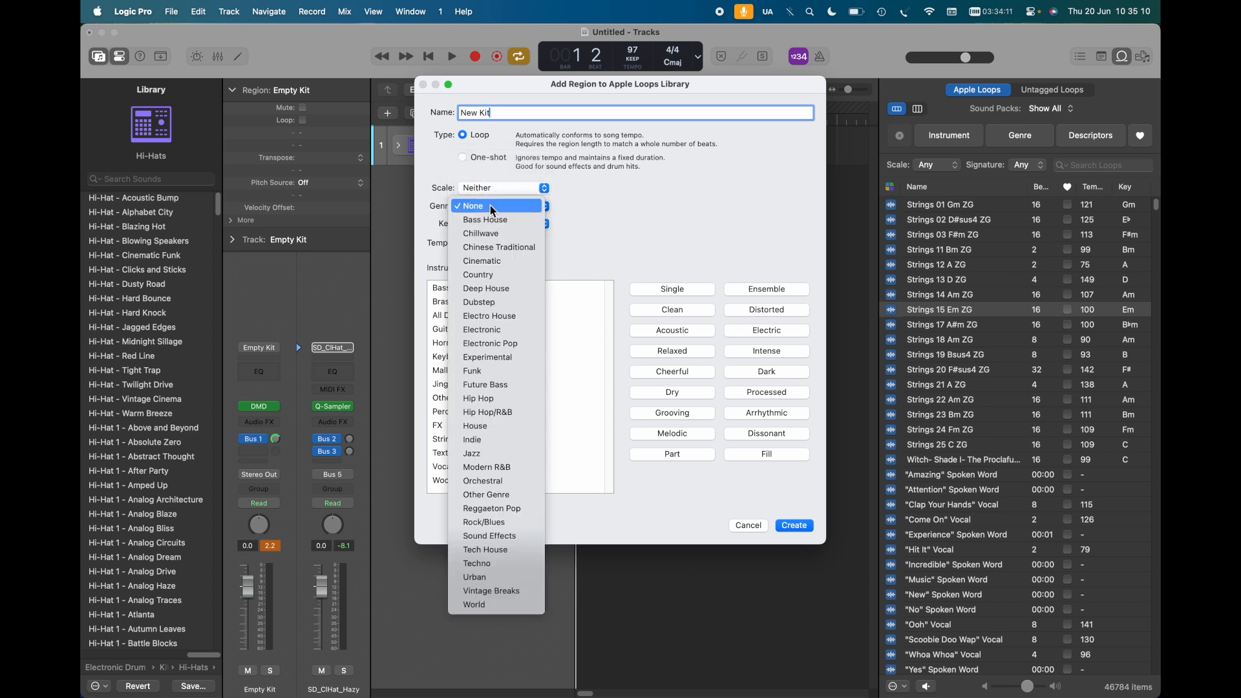
{"action": "left_click", "coordinate": [508, 401]}
{"action": "left_click", "coordinate": [523, 227]}
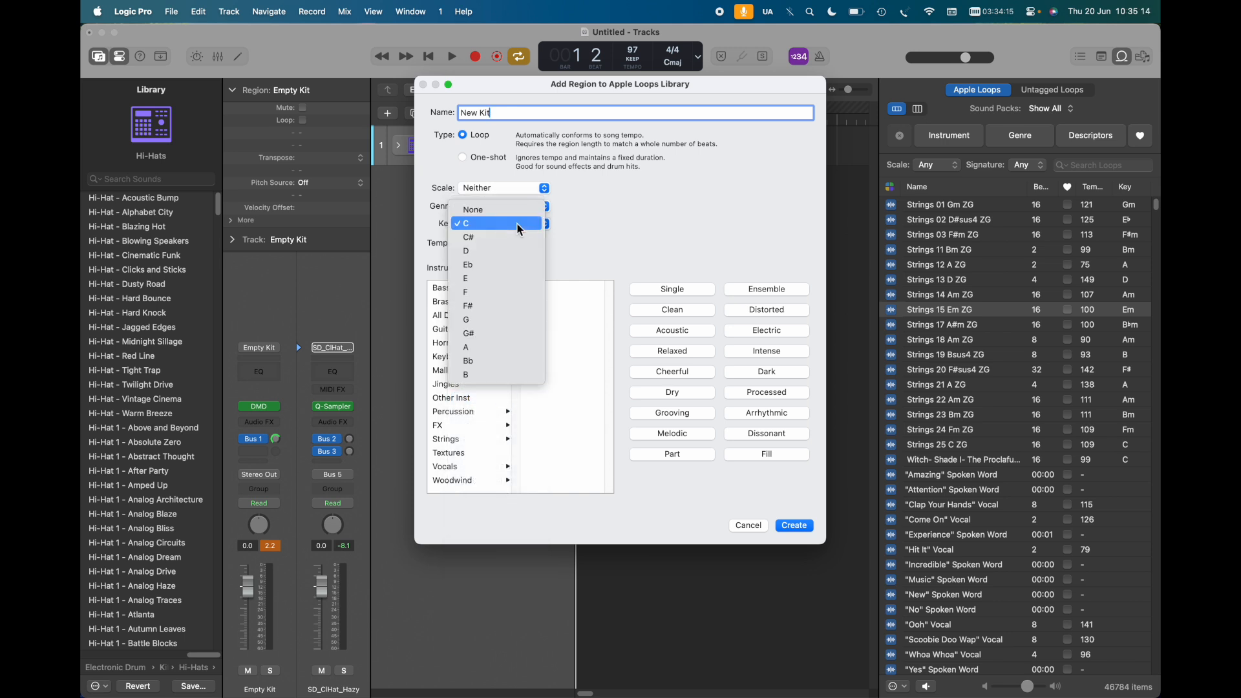
{"action": "left_click", "coordinate": [515, 214]}
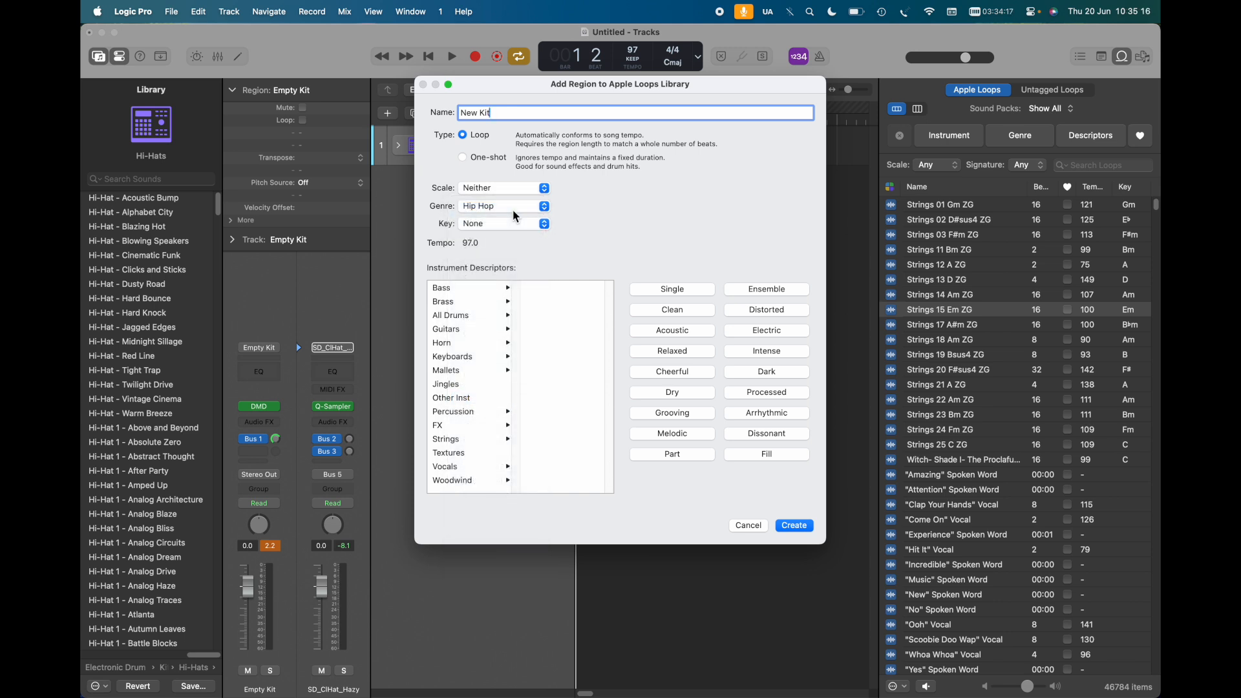
Step: Tag the loop with the Relaxed and Grooving descriptors and the All Drums > Beats instrument category
{"action": "left_click", "coordinate": [672, 351]}
{"action": "left_click", "coordinate": [669, 416]}
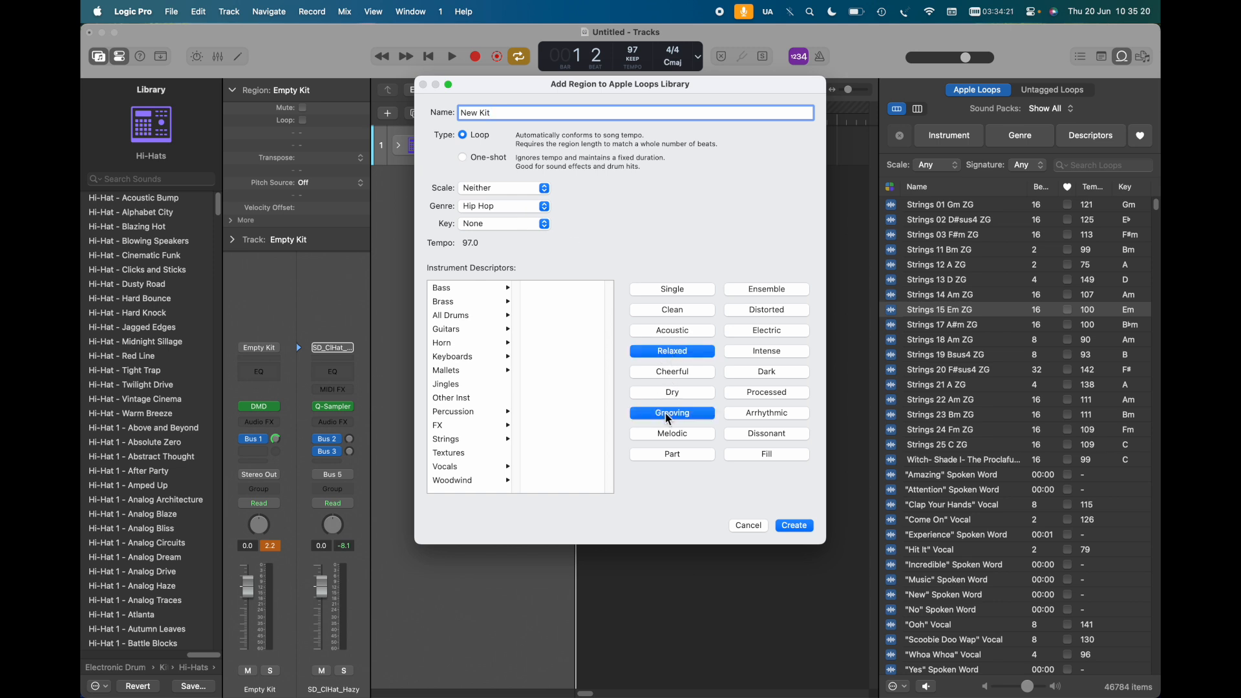
{"action": "left_click", "coordinate": [468, 318]}
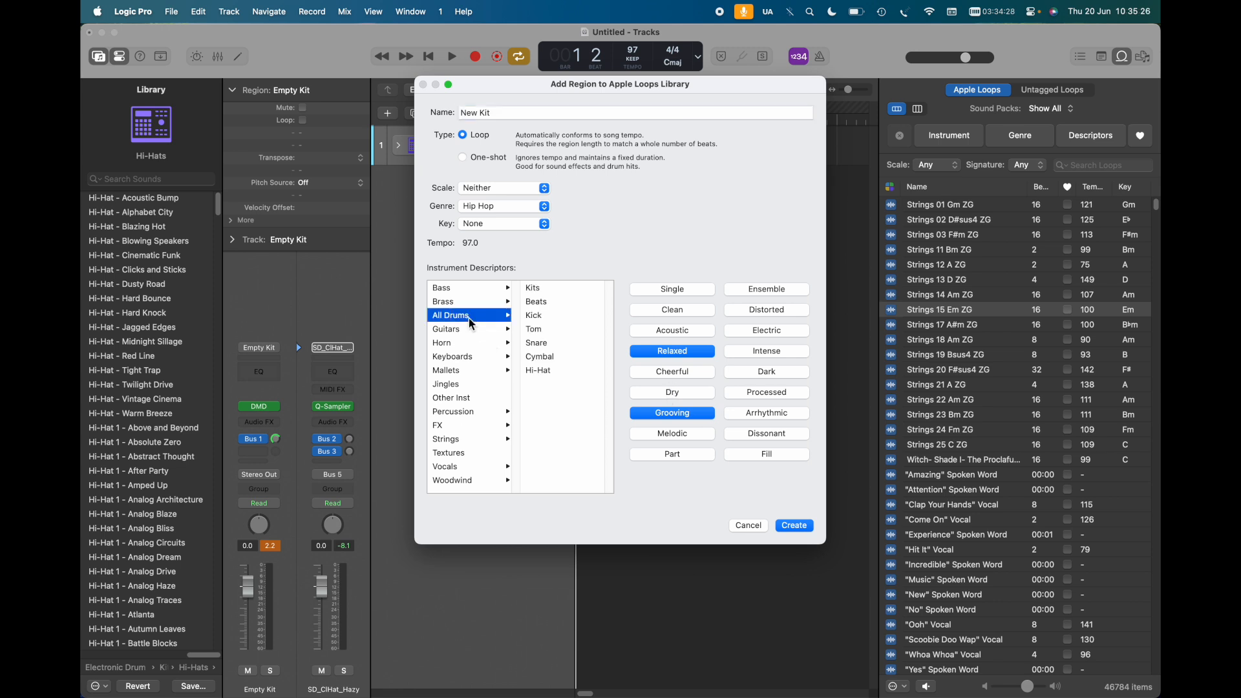
{"action": "left_click", "coordinate": [543, 303]}
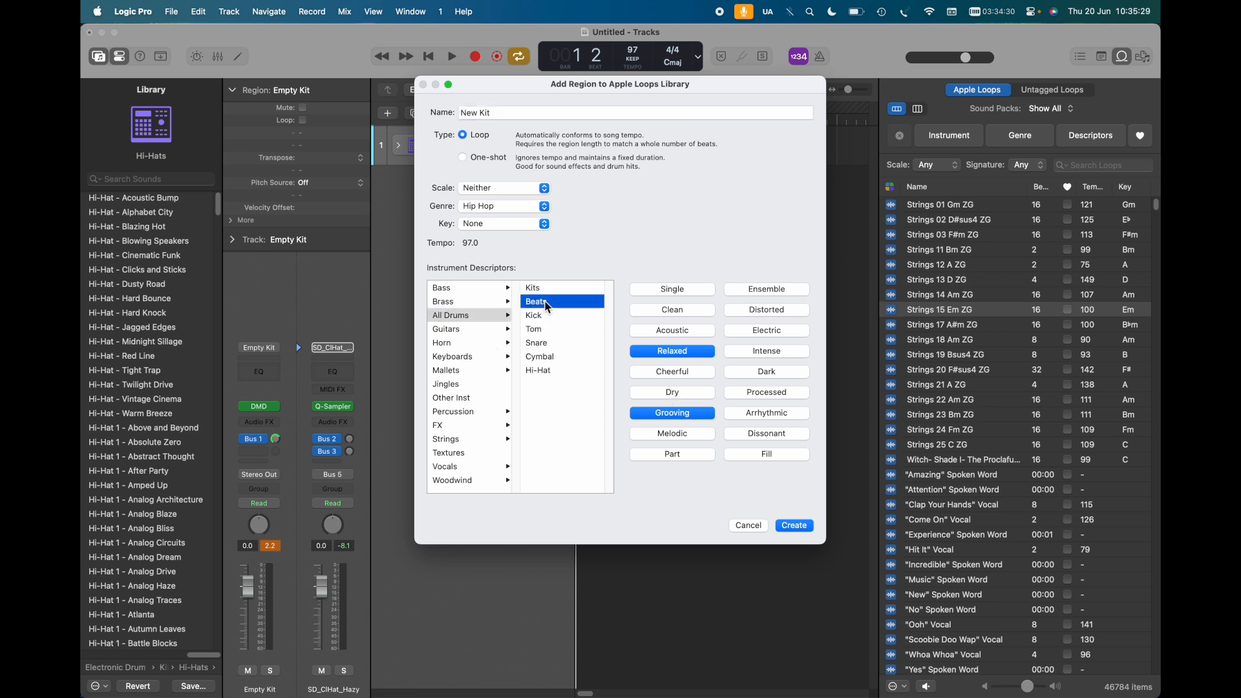
Step: Create the New Kit loop and restrict the Apple Loops browser to the My Loops sound pack
{"action": "left_click", "coordinate": [795, 526]}
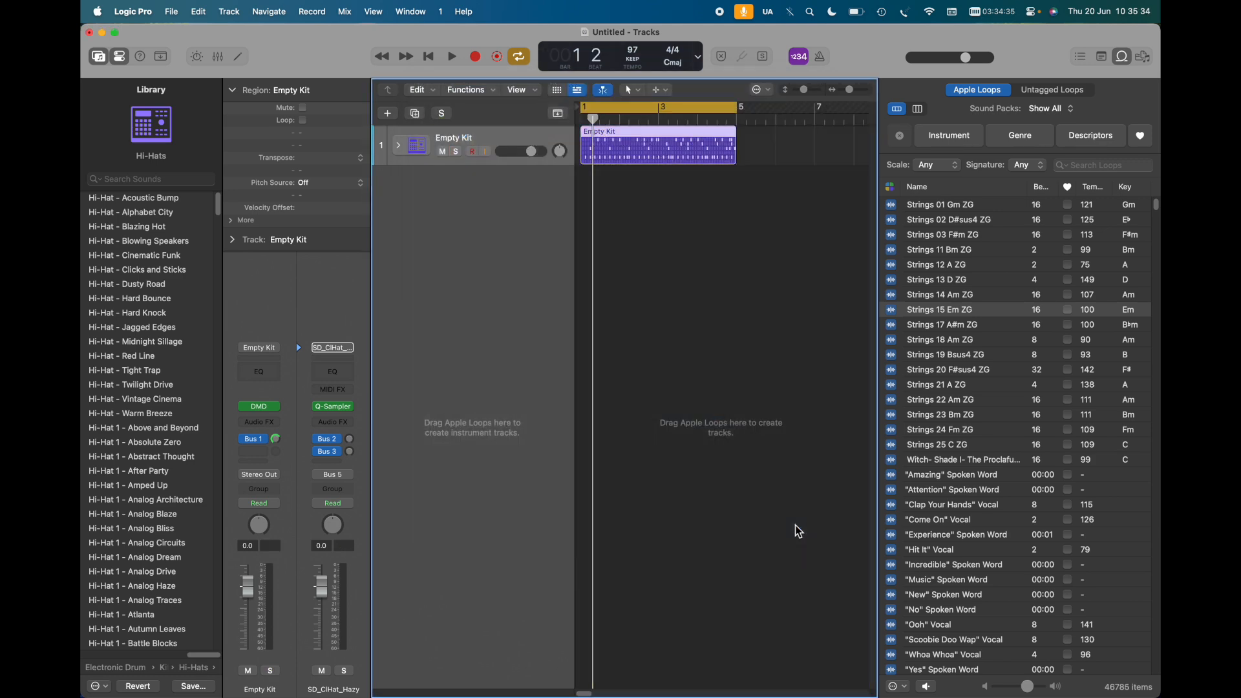
{"action": "left_click", "coordinate": [1042, 113]}
{"action": "left_click", "coordinate": [1047, 129]}
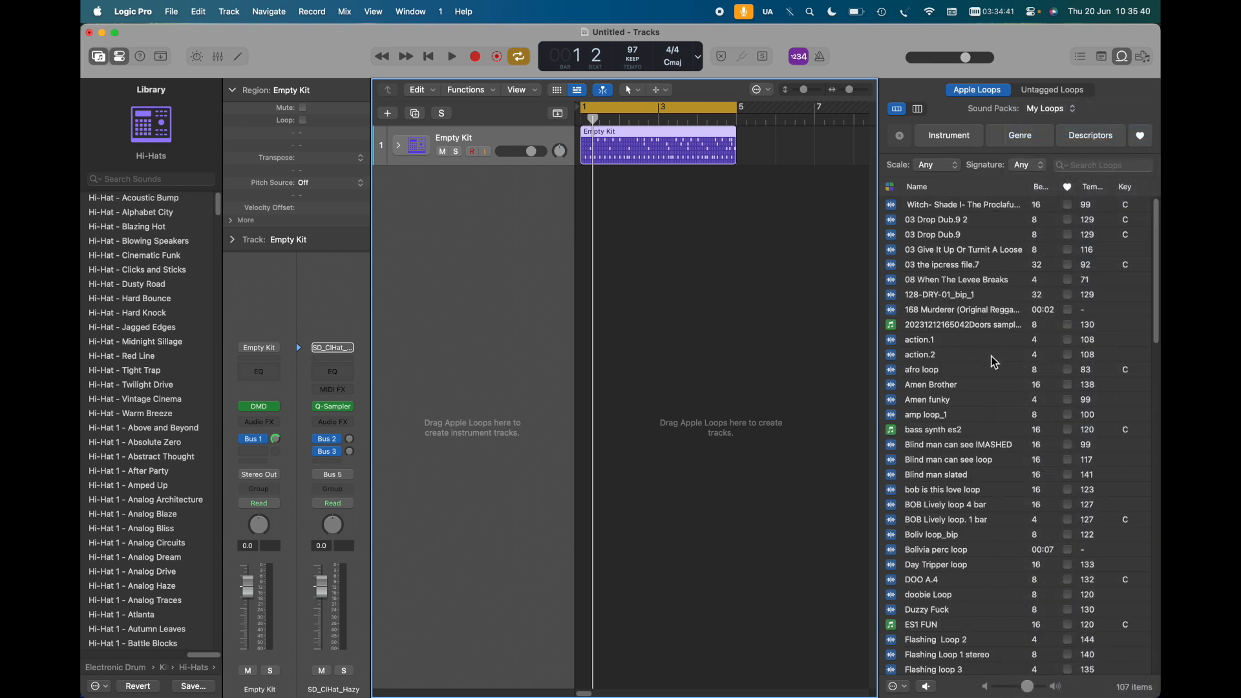
Step: Find the New Kit loop among the saved loops and preview it
{"action": "scroll", "coordinate": [968, 588], "scroll_direction": "down", "scroll_amount": 10}
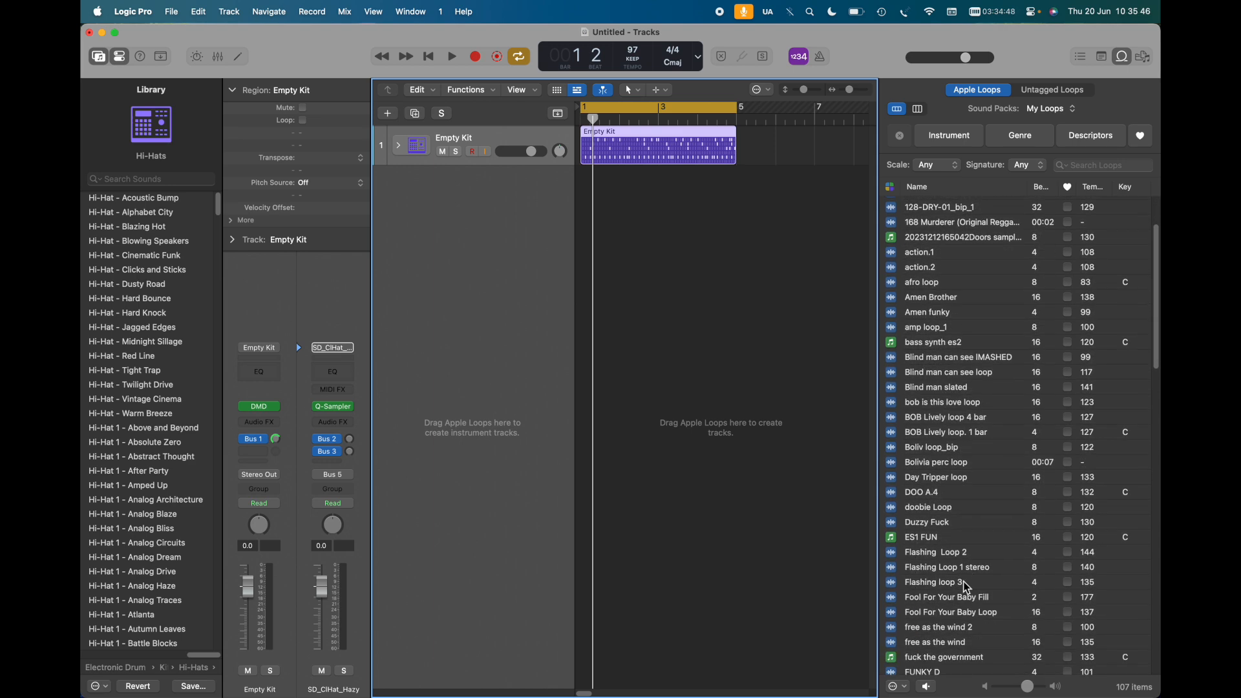
{"action": "scroll", "coordinate": [967, 588], "scroll_direction": "down", "scroll_amount": 15}
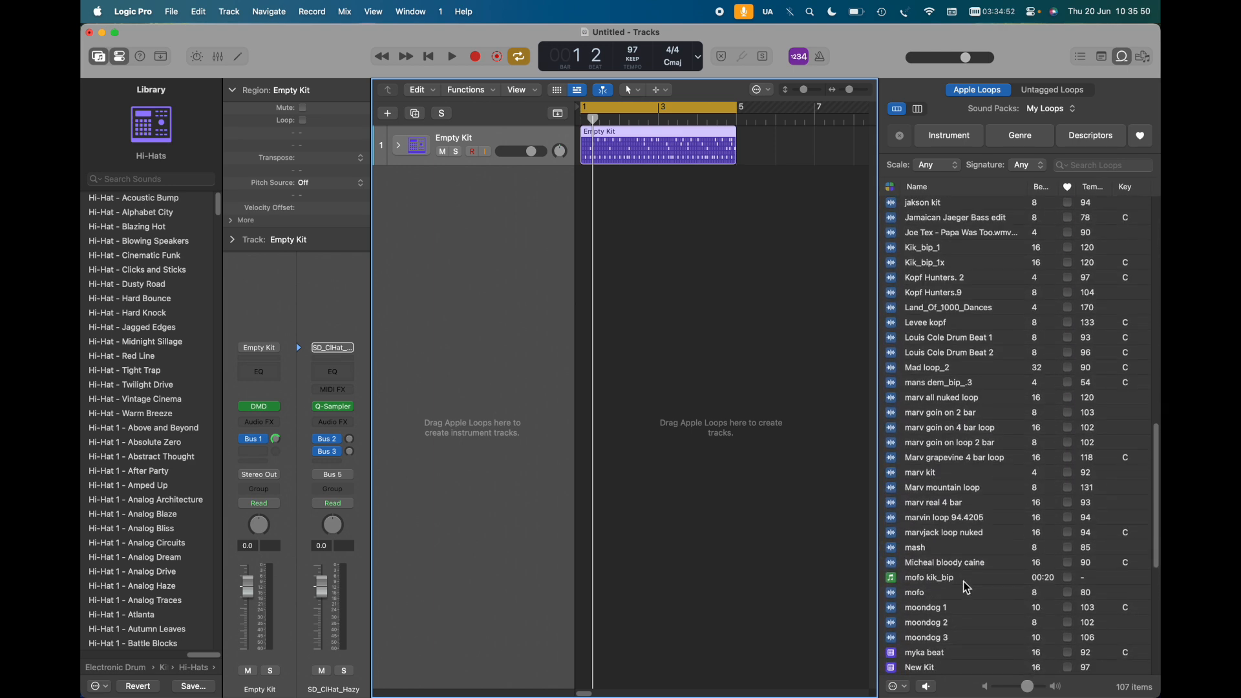
{"action": "left_click", "coordinate": [915, 598]}
{"action": "left_click", "coordinate": [912, 584]}
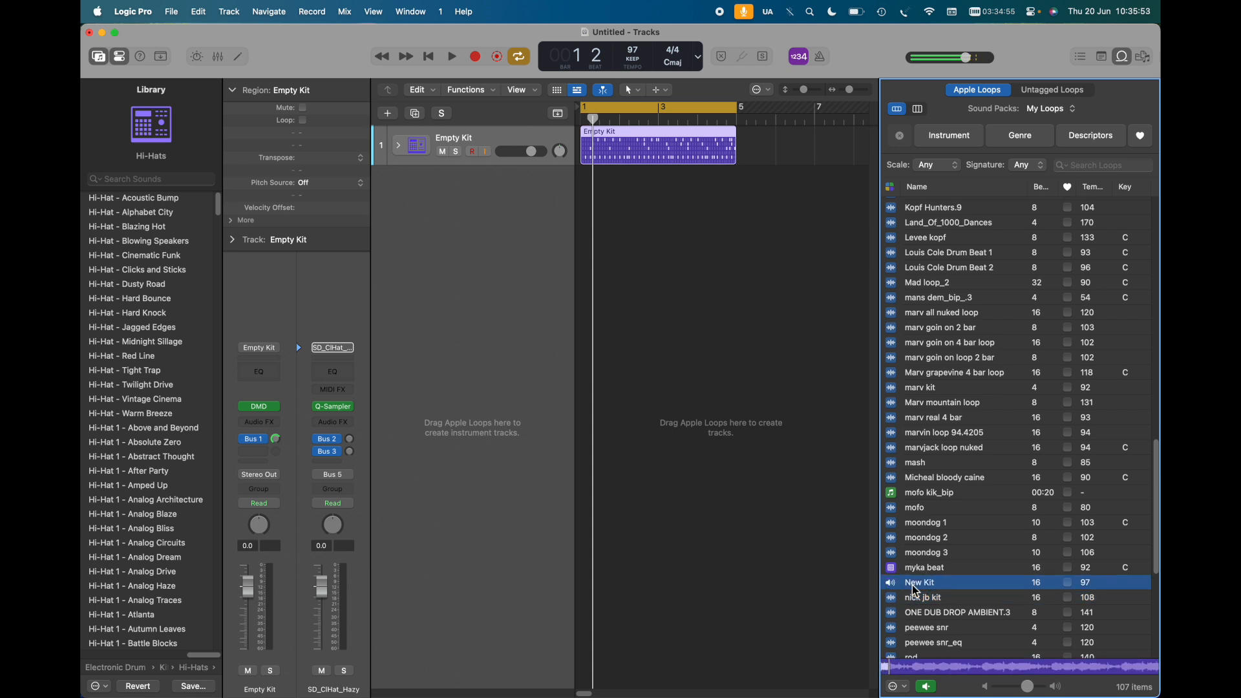
Step: Add the New Kit loop at bar 1 on a new track below Empty Kit, mute the original track, and start playback
{"action": "left_click_drag", "start_coordinate": [912, 584], "coordinate": [588, 252]}
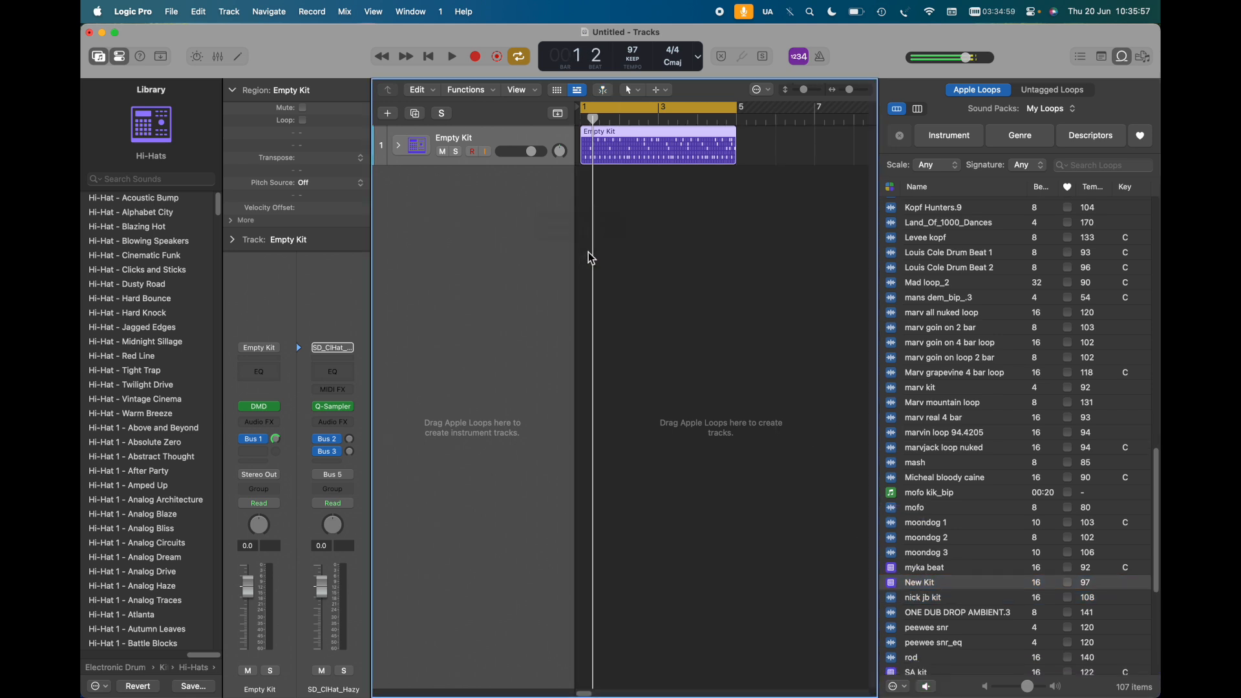
{"action": "left_click", "coordinate": [442, 152]}
{"action": "key", "text": "space"}
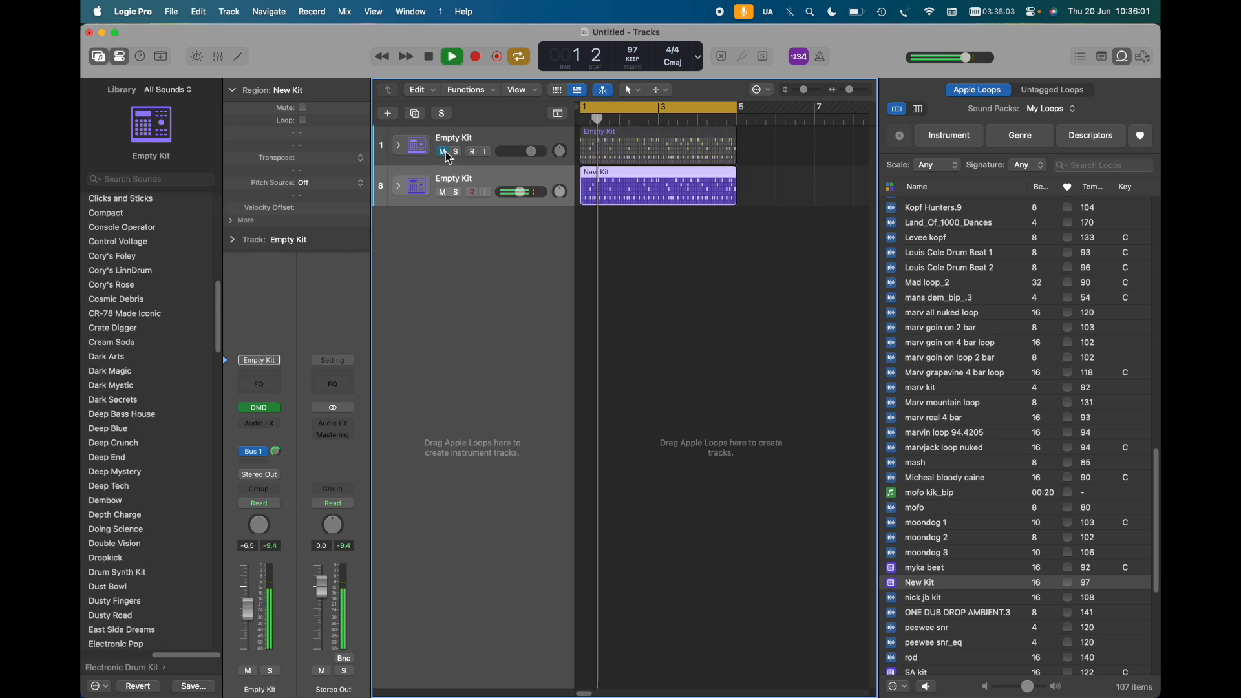